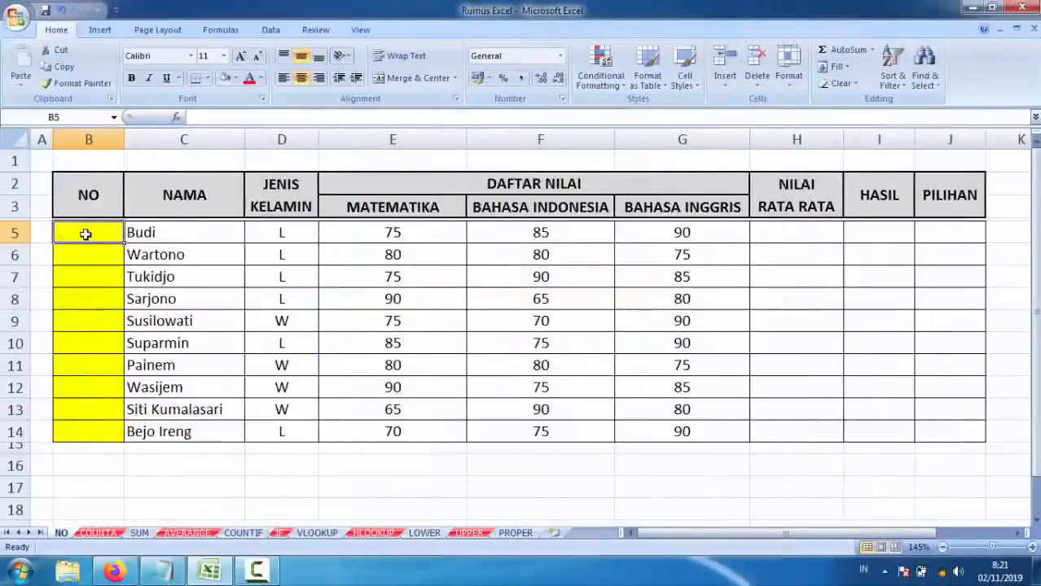
Step: Enter 1 as the first row number in cell B5 of the NO column
{"action": "left_click", "coordinate": [91, 259]}
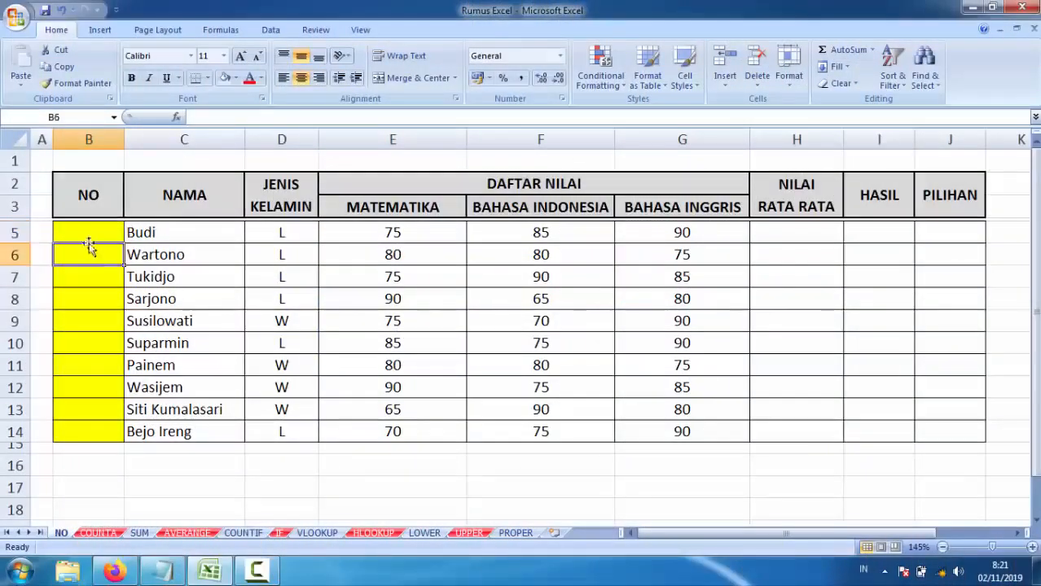
{"action": "left_click", "coordinate": [89, 235]}
{"action": "type", "text": "1"}
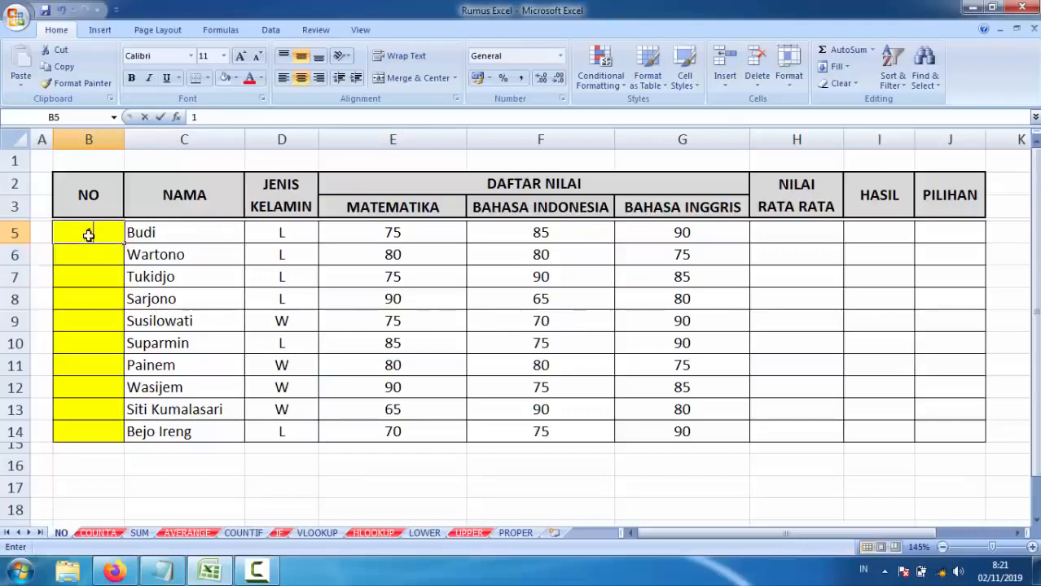
{"action": "key", "text": "Return"}
Step: Number cells B6 and B7 manually with 2 and 3, and clear both cells again
{"action": "type", "text": "2"}
{"action": "key", "text": "Return"}
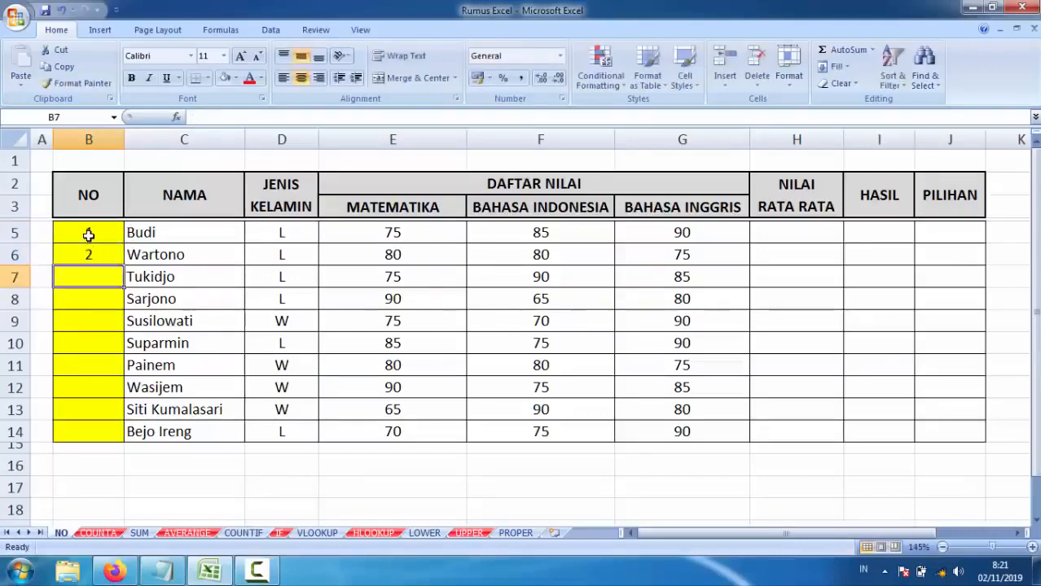
{"action": "type", "text": "3"}
{"action": "key", "text": "Return"}
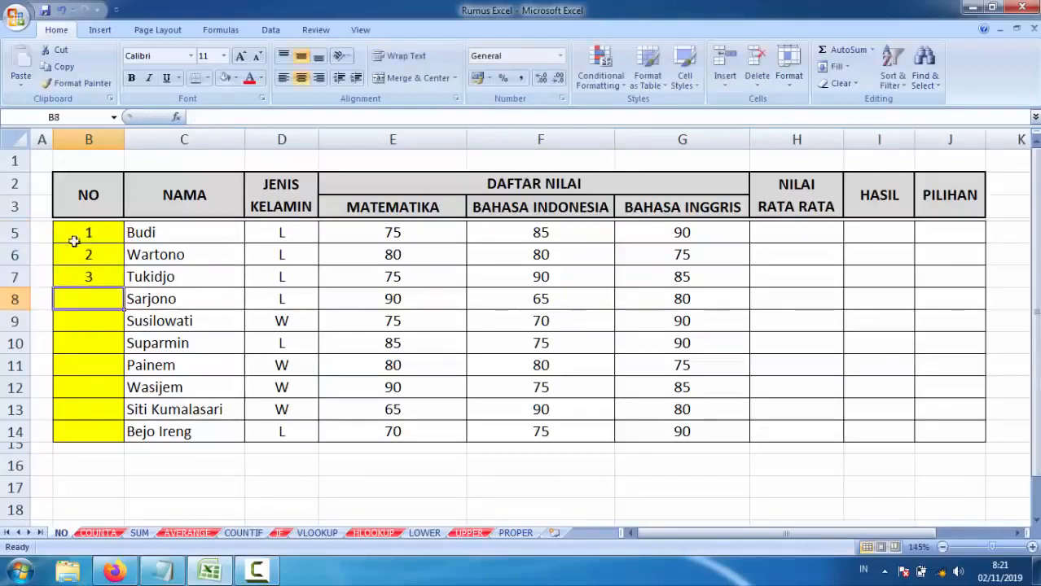
{"action": "left_click_drag", "start_coordinate": [83, 257], "coordinate": [82, 272]}
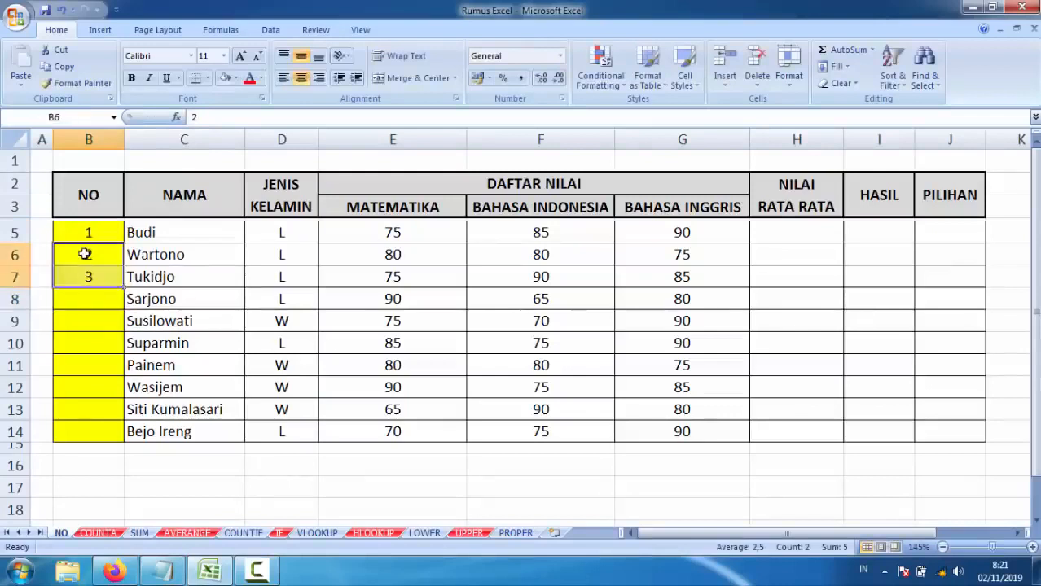
{"action": "key", "text": "Delete"}
Step: Enter the formula =B5+1 in cell B6 to number the second row from the one above
{"action": "left_click", "coordinate": [102, 232]}
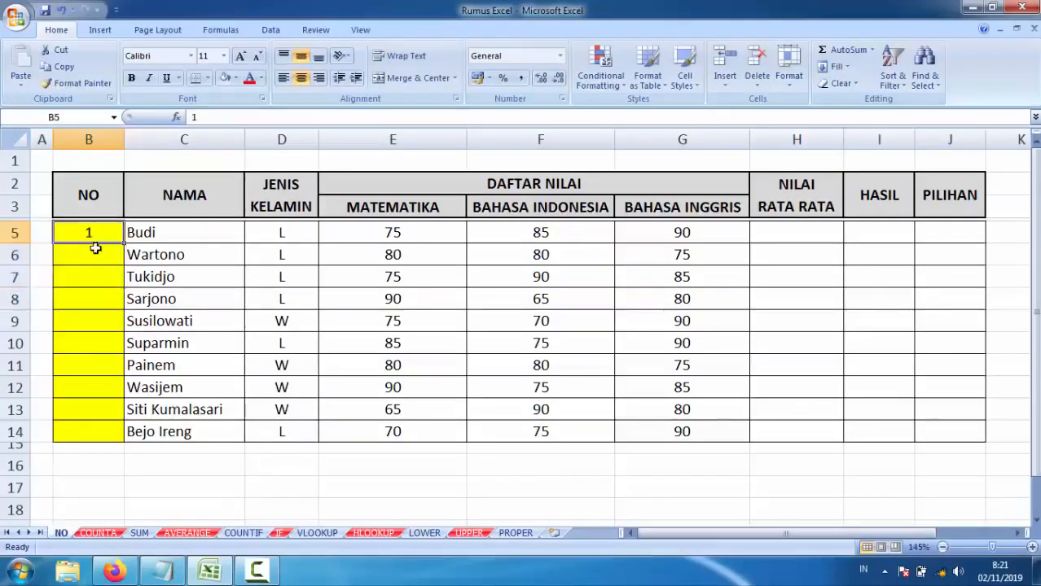
{"action": "left_click", "coordinate": [92, 252]}
{"action": "type", "text": "="}
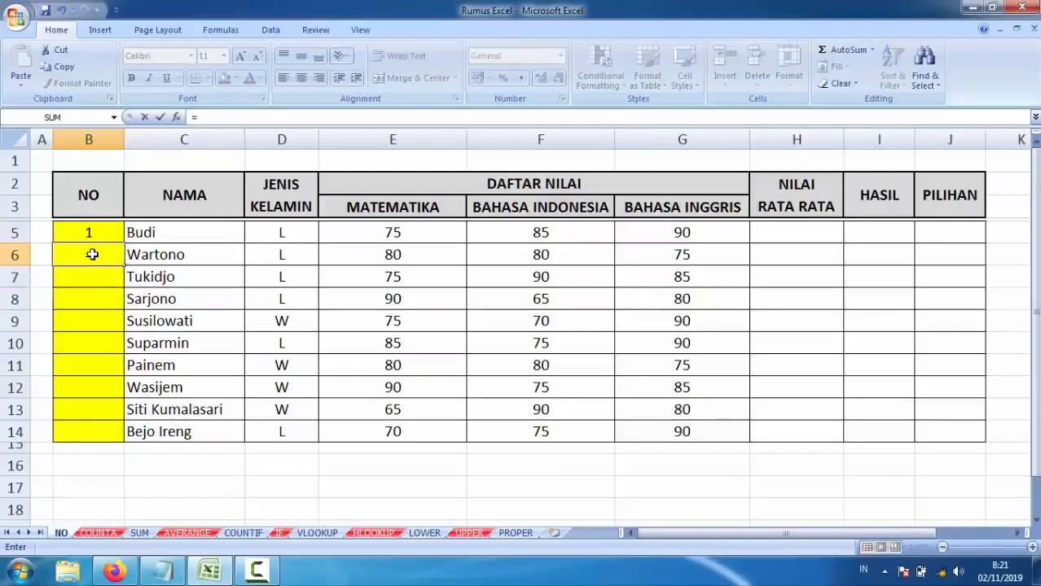
{"action": "left_click", "coordinate": [89, 233]}
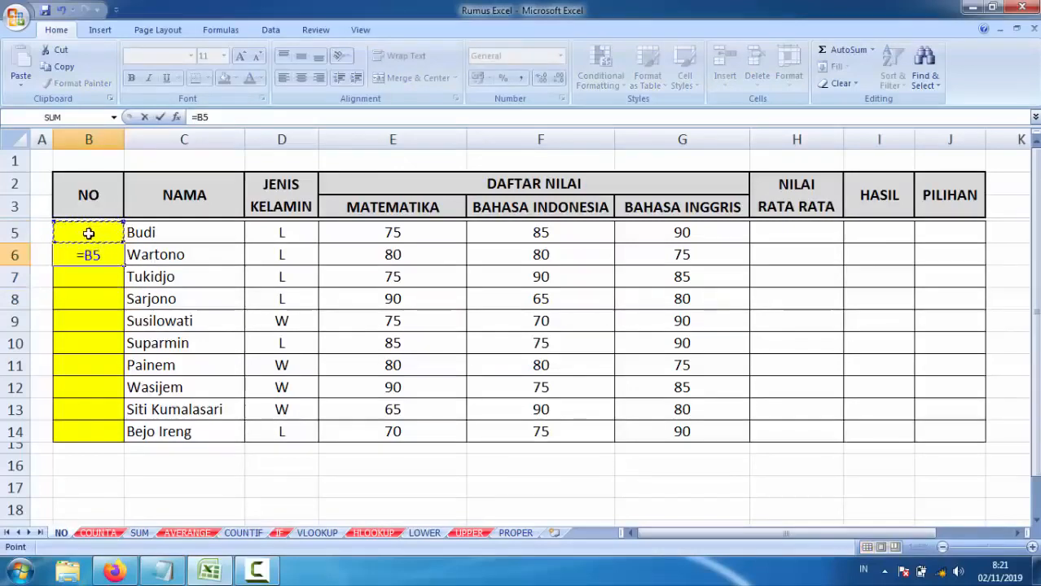
{"action": "type", "text": "+1"}
{"action": "key", "text": "Return"}
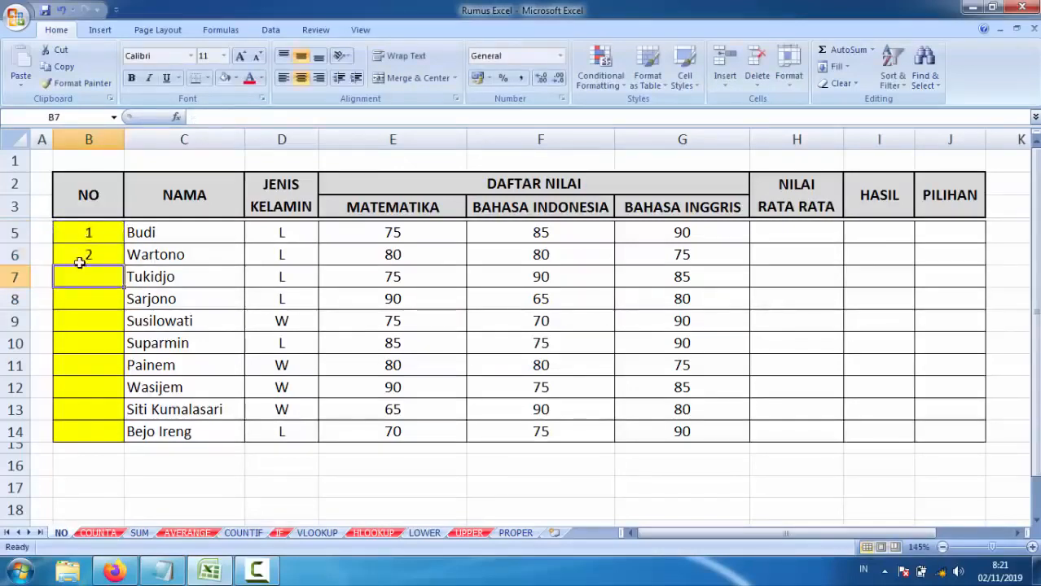
Step: Fill the numbering formula from cell B6 down to B14
{"action": "left_click", "coordinate": [79, 261]}
{"action": "left_click", "coordinate": [125, 268]}
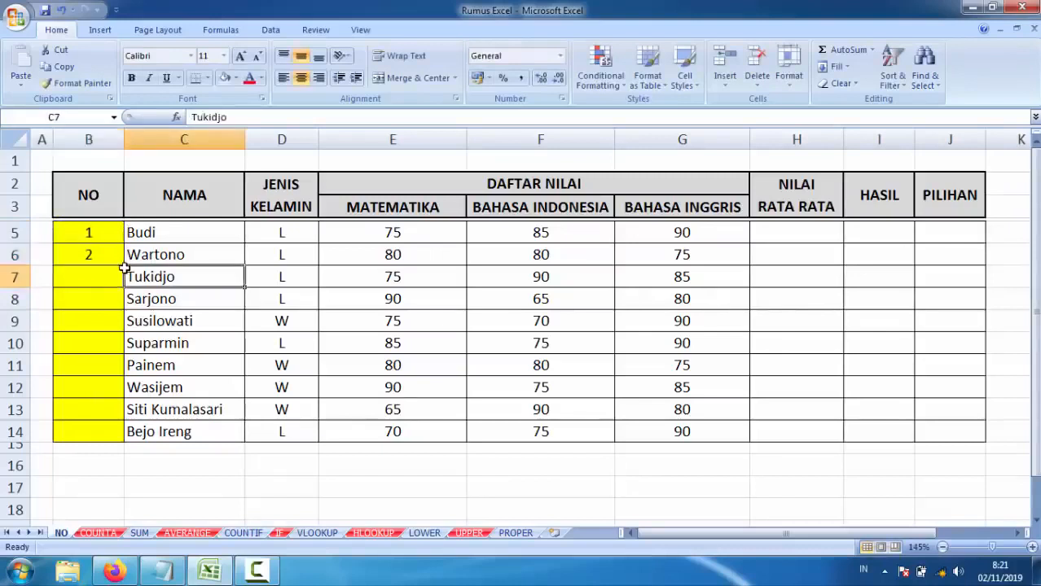
{"action": "left_click", "coordinate": [120, 258]}
{"action": "left_click_drag", "start_coordinate": [124, 264], "coordinate": [124, 440]}
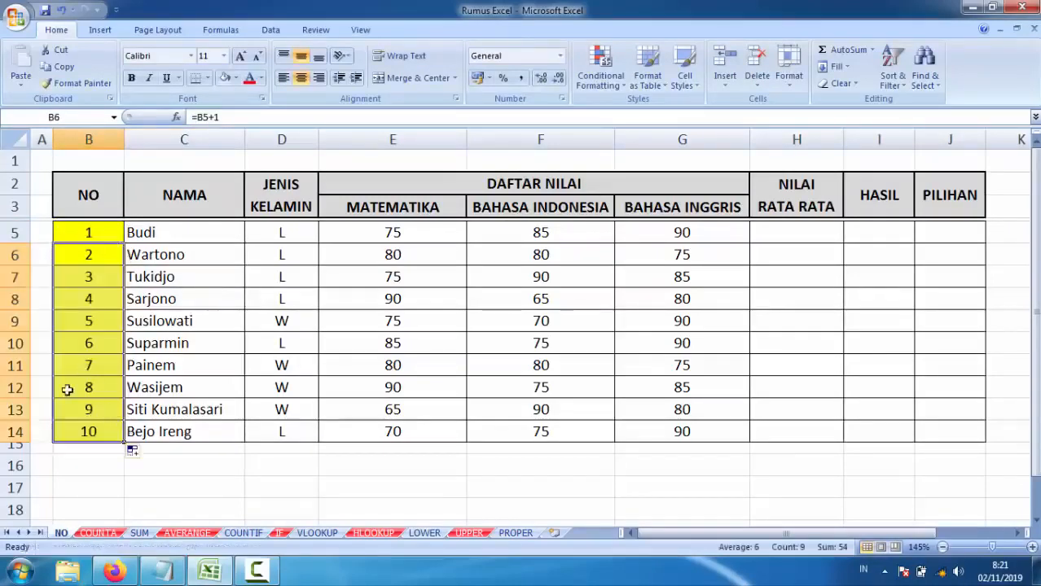
Step: Restart the numbering at 1 in cell B9 and check a formula below it
{"action": "left_click", "coordinate": [87, 320]}
{"action": "type", "text": "1"}
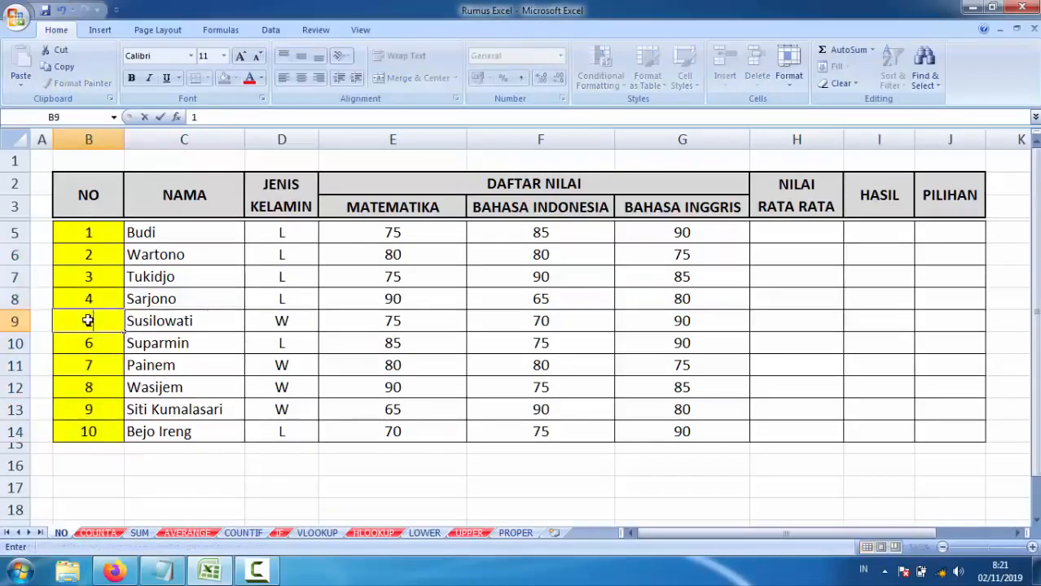
{"action": "key", "text": "Return"}
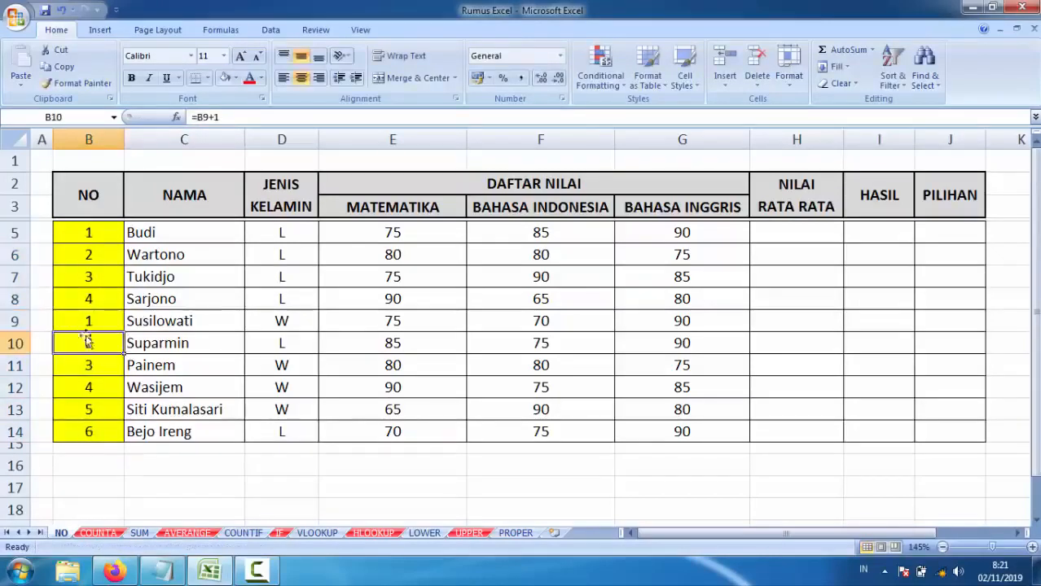
{"action": "left_click", "coordinate": [89, 383]}
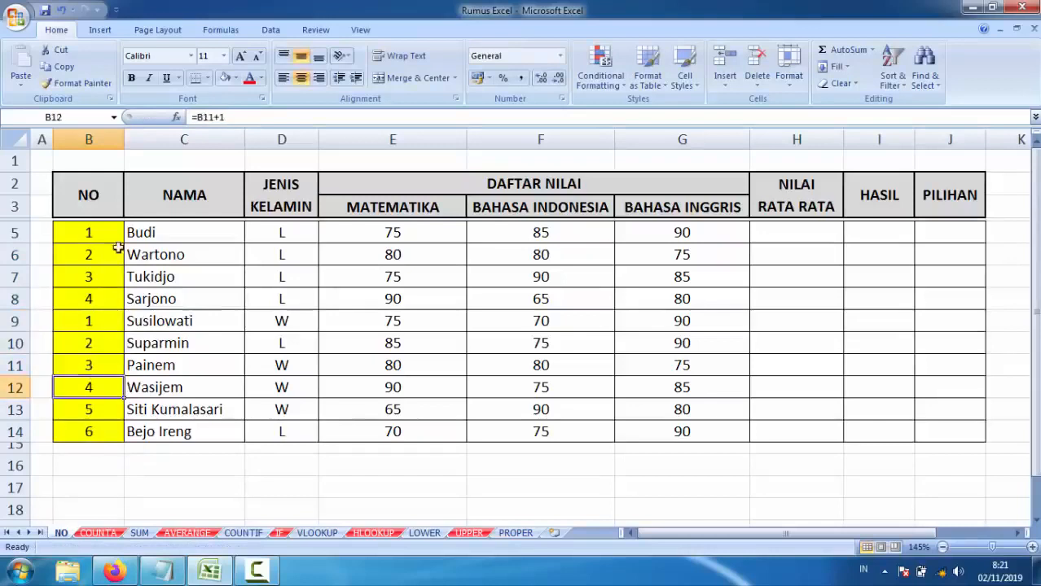
Step: Fill the NO column B5:B14 with a fixed number series from 1 to 10 and check the cell contents
{"action": "left_click_drag", "start_coordinate": [95, 234], "coordinate": [88, 365]}
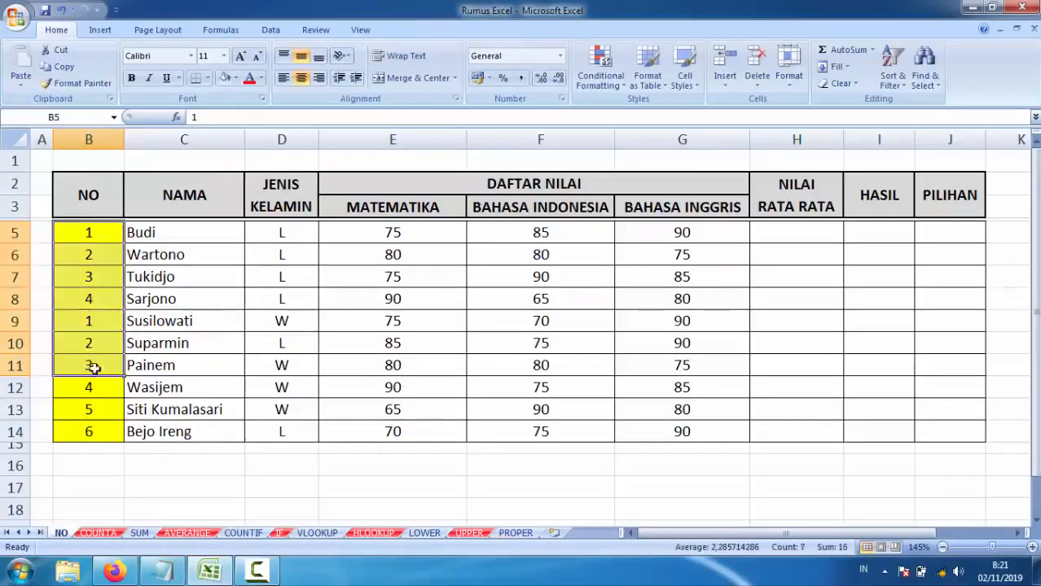
{"action": "left_click", "coordinate": [98, 274]}
{"action": "left_click", "coordinate": [95, 233]}
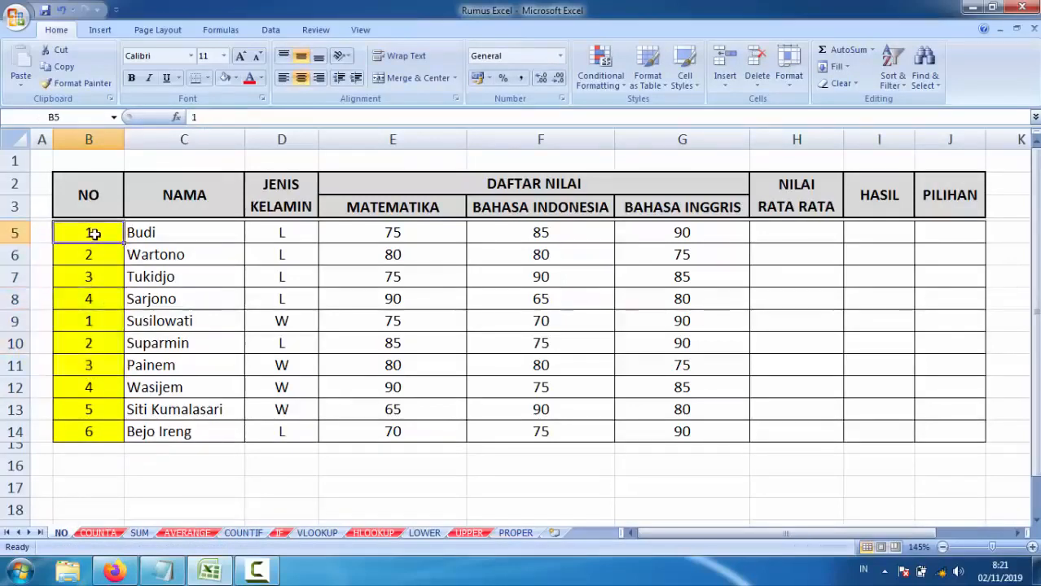
{"action": "left_click", "coordinate": [91, 255]}
{"action": "left_click", "coordinate": [103, 271]}
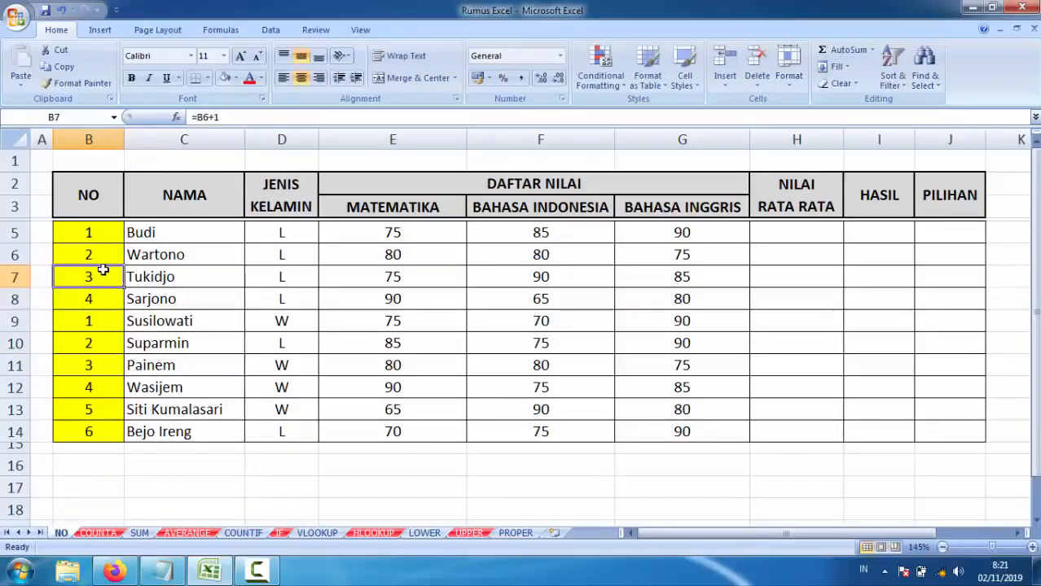
{"action": "left_click_drag", "start_coordinate": [93, 236], "coordinate": [121, 440]}
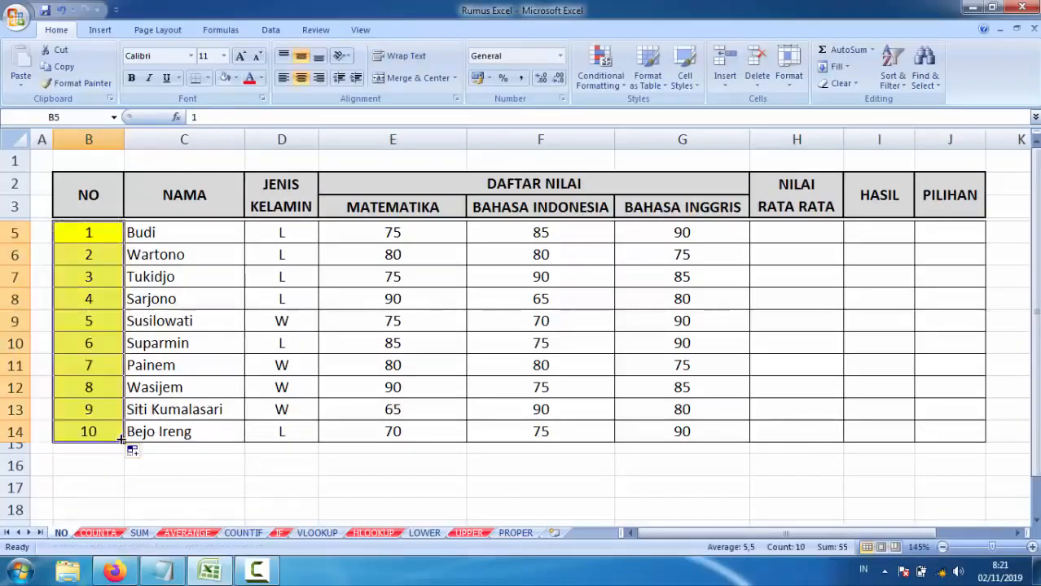
{"action": "left_click", "coordinate": [92, 393]}
{"action": "left_click", "coordinate": [81, 343]}
{"action": "left_click", "coordinate": [88, 321]}
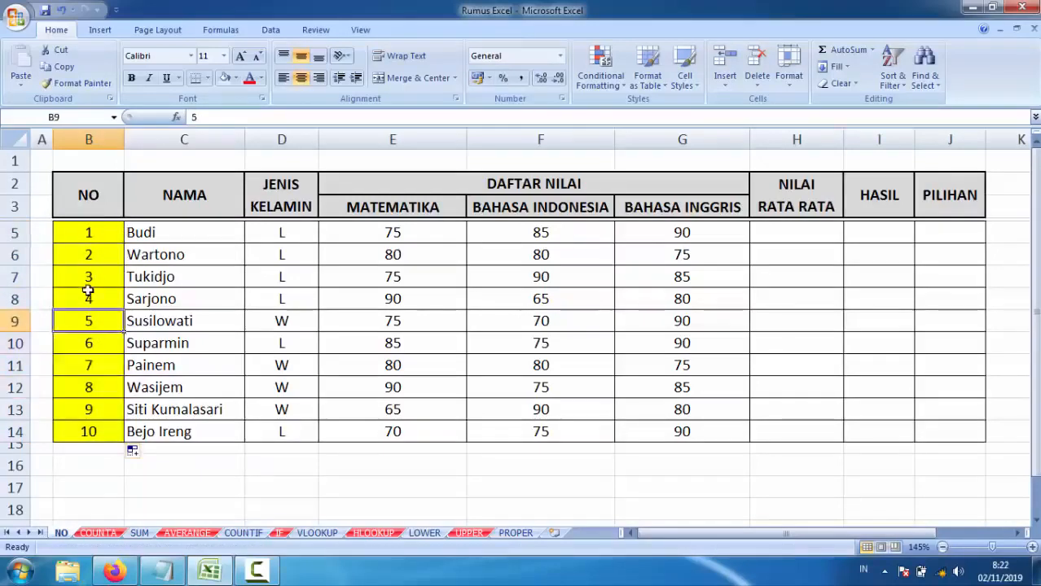
{"action": "left_click", "coordinate": [88, 293]}
{"action": "left_click", "coordinate": [89, 255]}
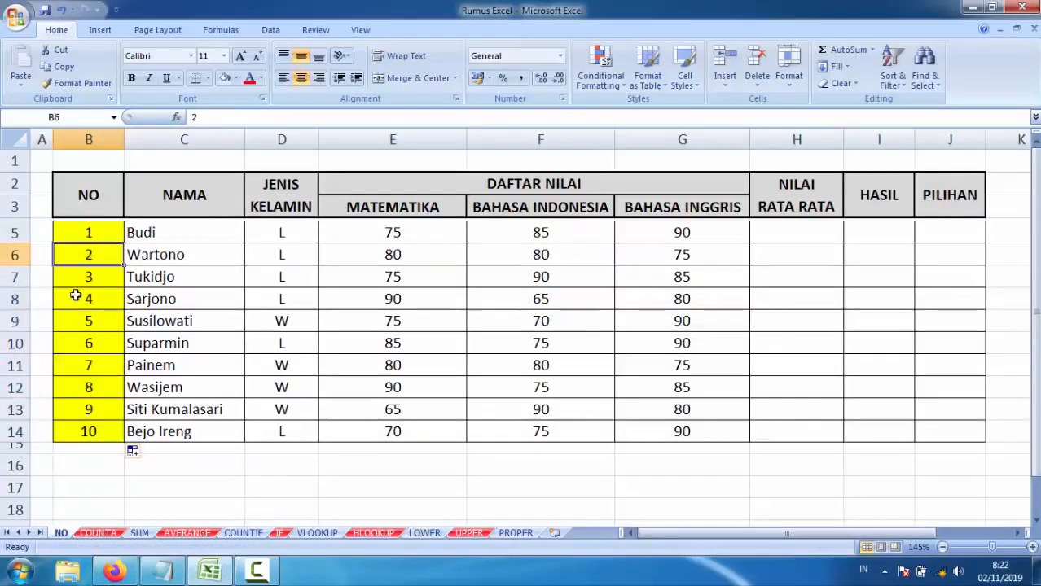
Step: On the COUNTA sheet, enter =COUNTA(E5:E14) in cell E16 to count the filled MATEMATIKA scores
{"action": "left_click", "coordinate": [98, 533]}
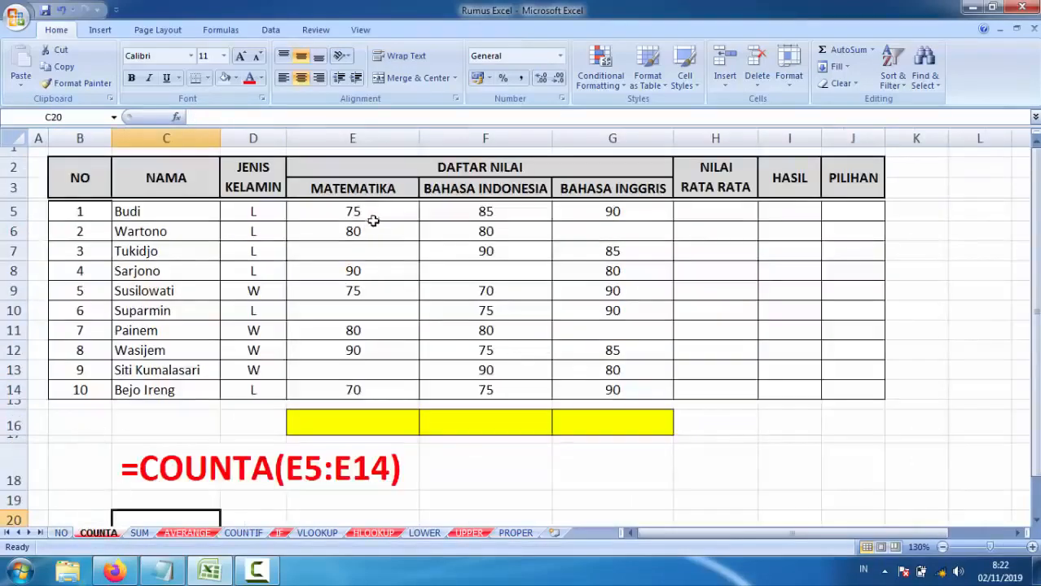
{"action": "left_click_drag", "start_coordinate": [372, 212], "coordinate": [367, 360]}
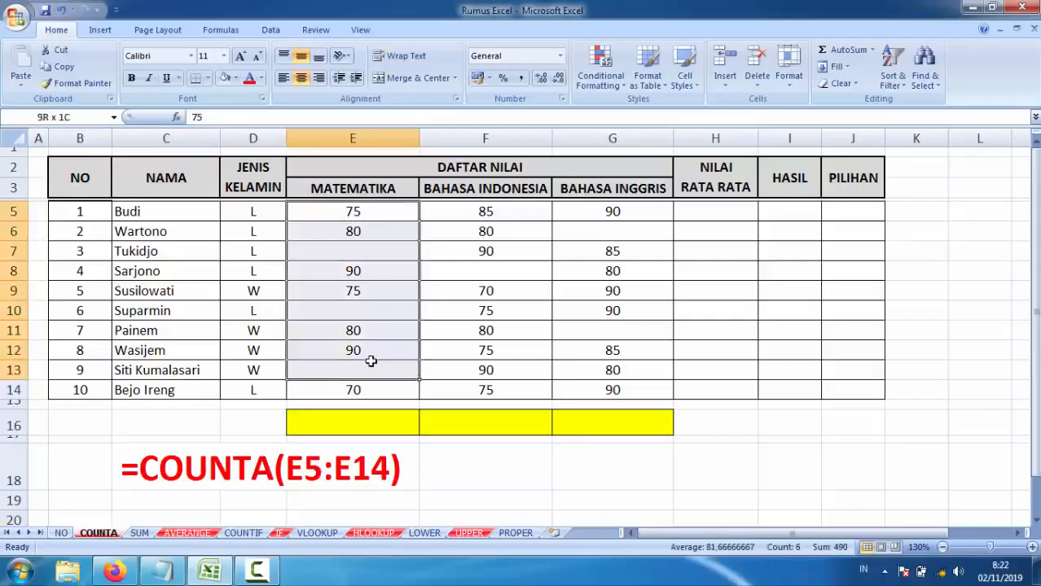
{"action": "left_click", "coordinate": [360, 310]}
{"action": "left_click", "coordinate": [359, 272]}
{"action": "left_click", "coordinate": [356, 232]}
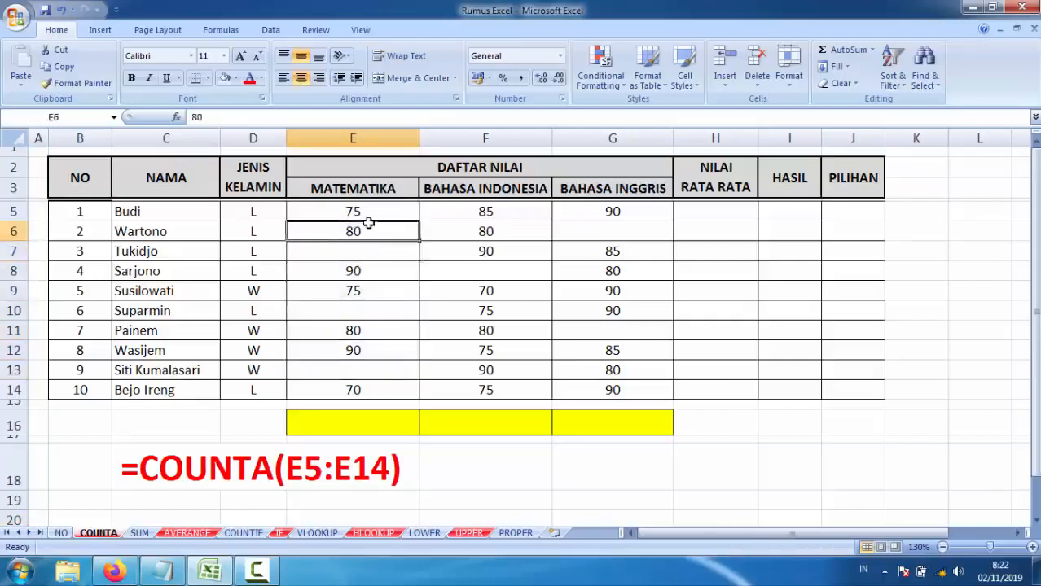
{"action": "left_click", "coordinate": [337, 418]}
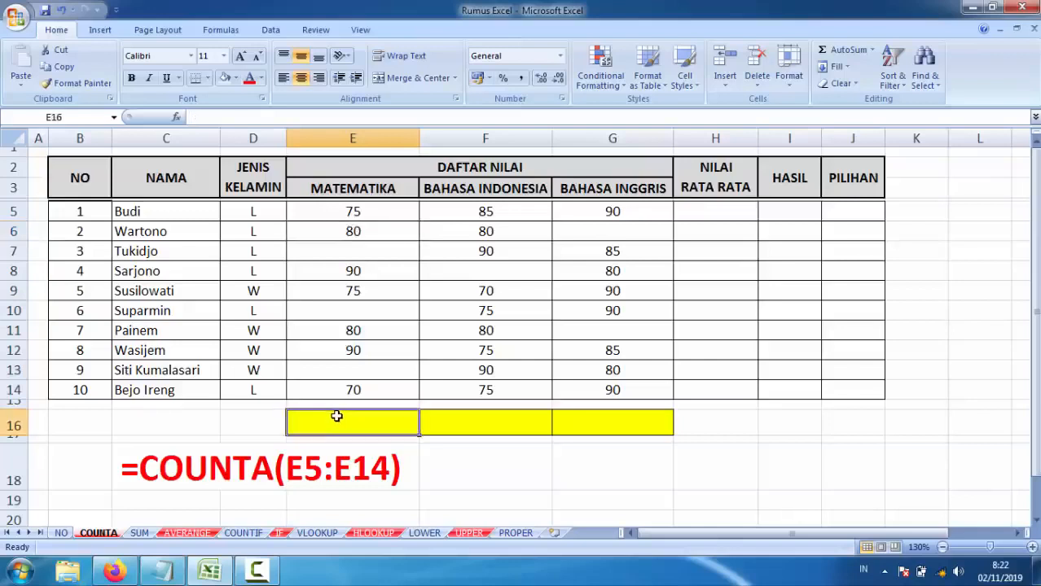
{"action": "type", "text": "=counta"}
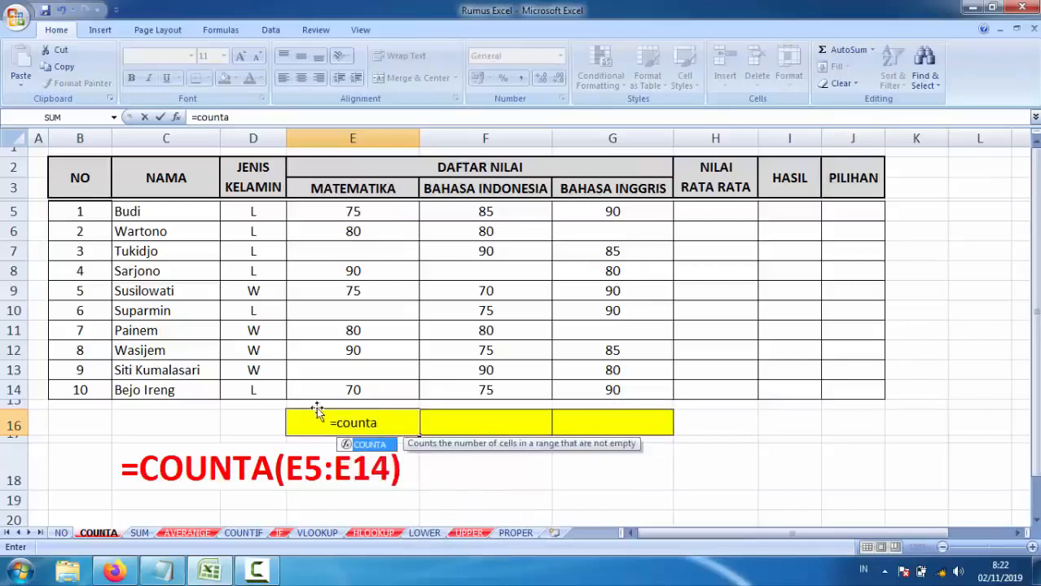
{"action": "double_click", "coordinate": [364, 444]}
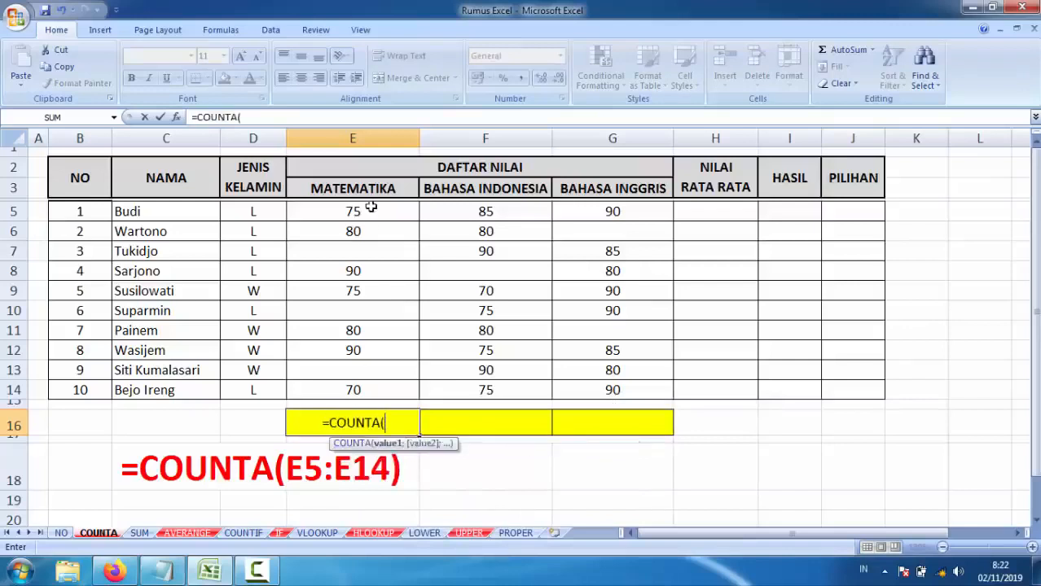
{"action": "left_click_drag", "start_coordinate": [367, 205], "coordinate": [361, 390]}
{"action": "type", "text": ")"}
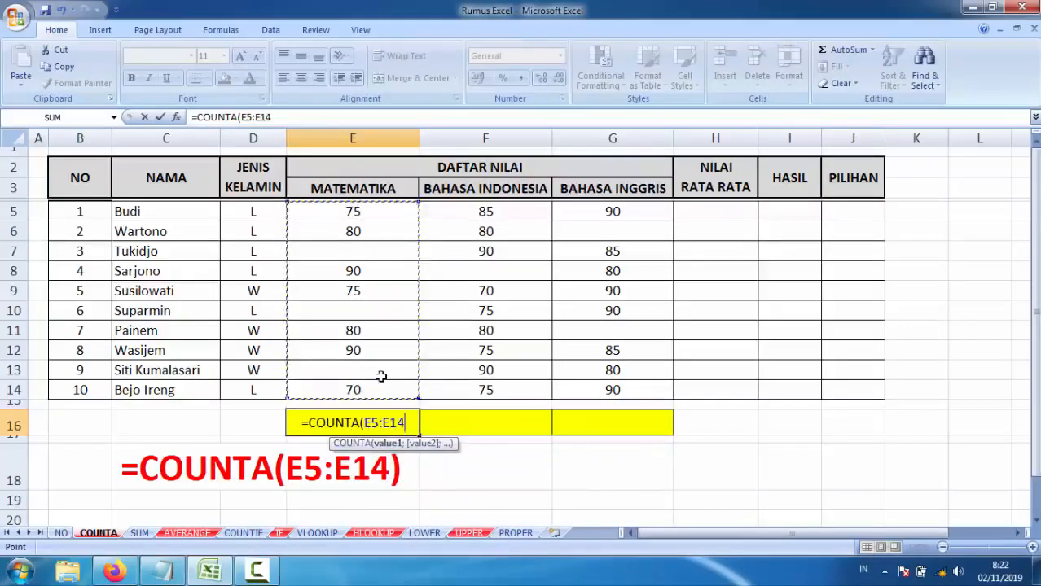
{"action": "key", "text": "Return"}
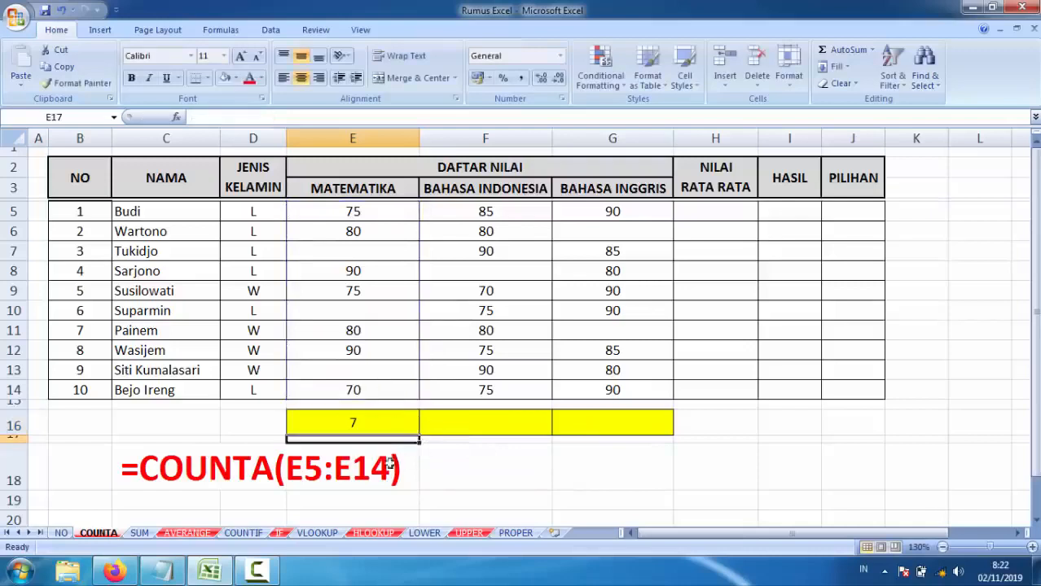
Step: Copy the COUNTA formula from E16 across to F16:G16 for the BAHASA INDONESIA and BAHASA INGGRIS columns, and check the copies
{"action": "left_click", "coordinate": [365, 421]}
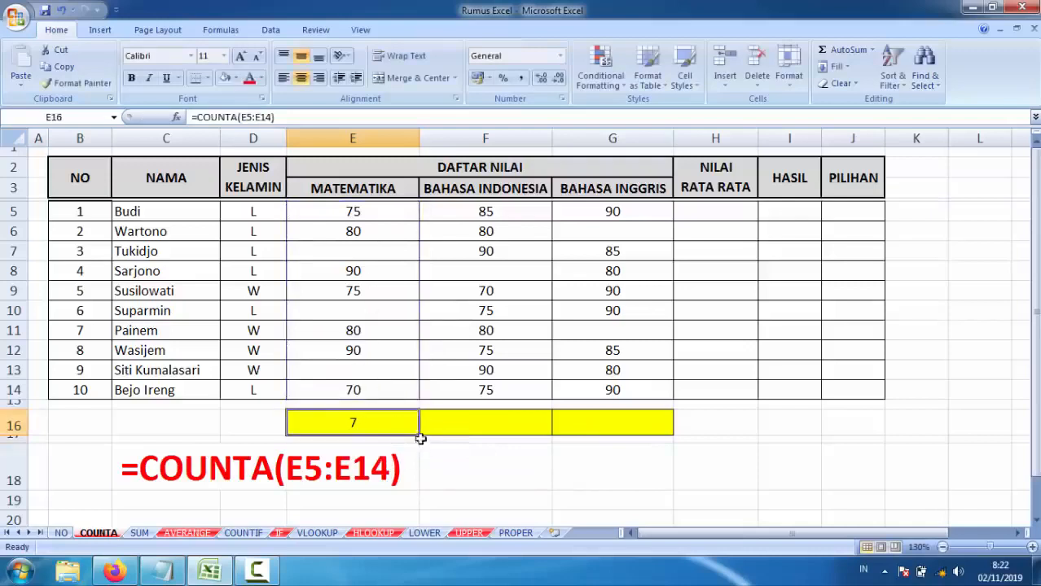
{"action": "left_click_drag", "start_coordinate": [419, 438], "coordinate": [637, 434]}
{"action": "left_click", "coordinate": [503, 424]}
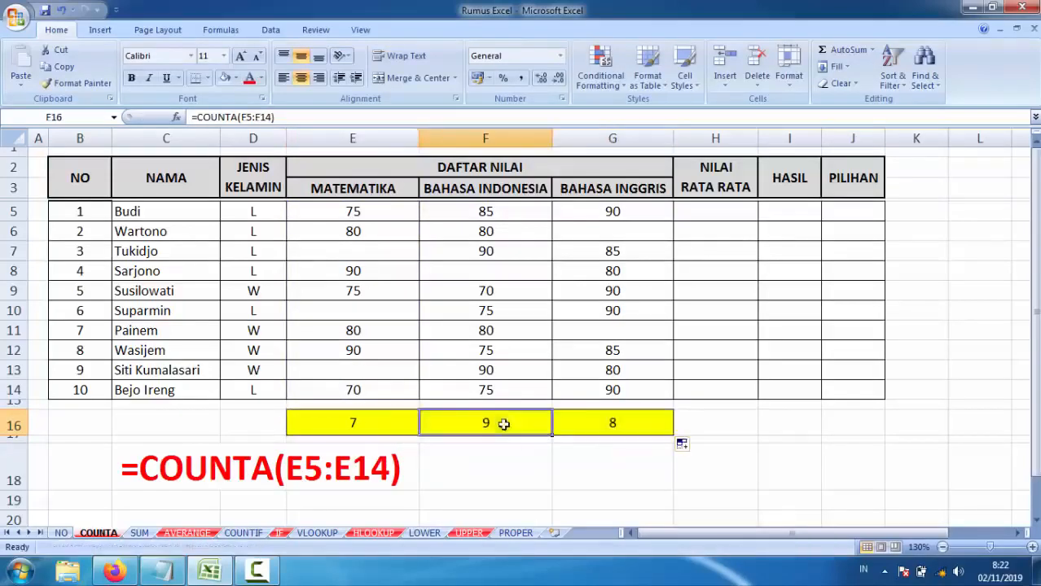
{"action": "left_click", "coordinate": [486, 271]}
{"action": "left_click", "coordinate": [619, 424]}
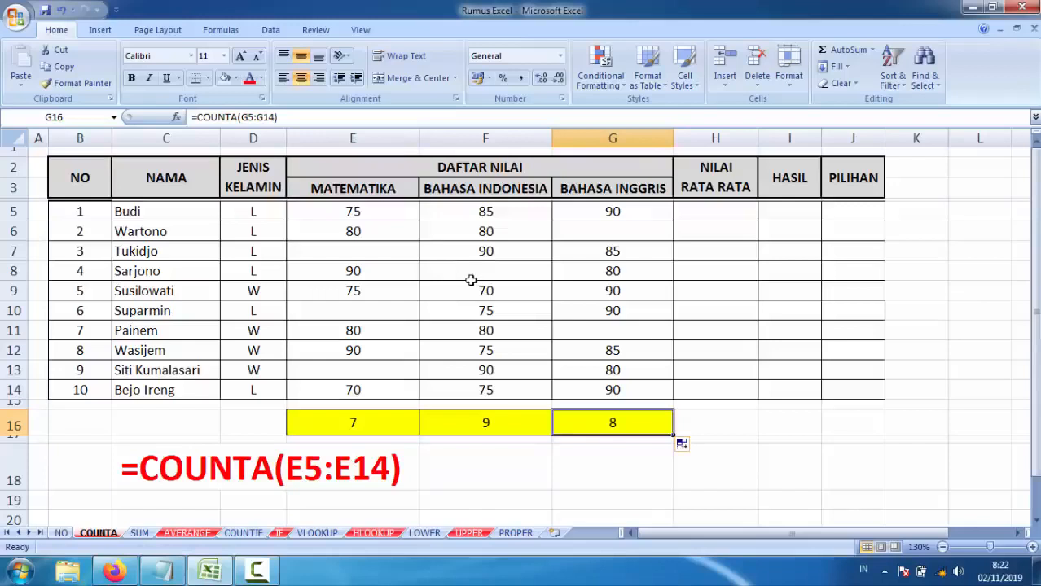
Step: On the SUM sheet, enter =SUM(E4:E13) in cell E15 to total the MATEMATIKA scores
{"action": "key", "text": "ctrl+Page_Down"}
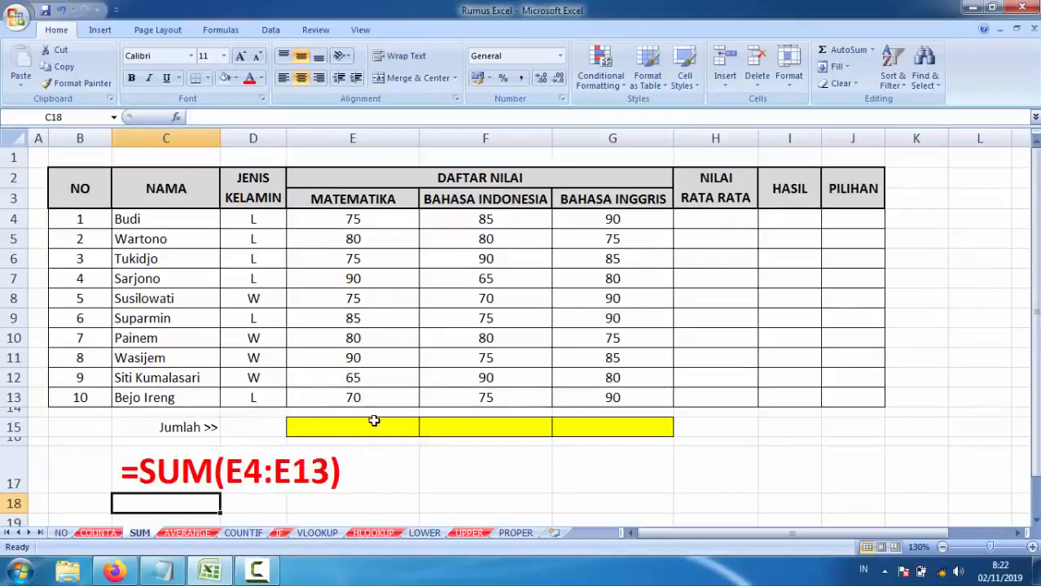
{"action": "left_click", "coordinate": [353, 426]}
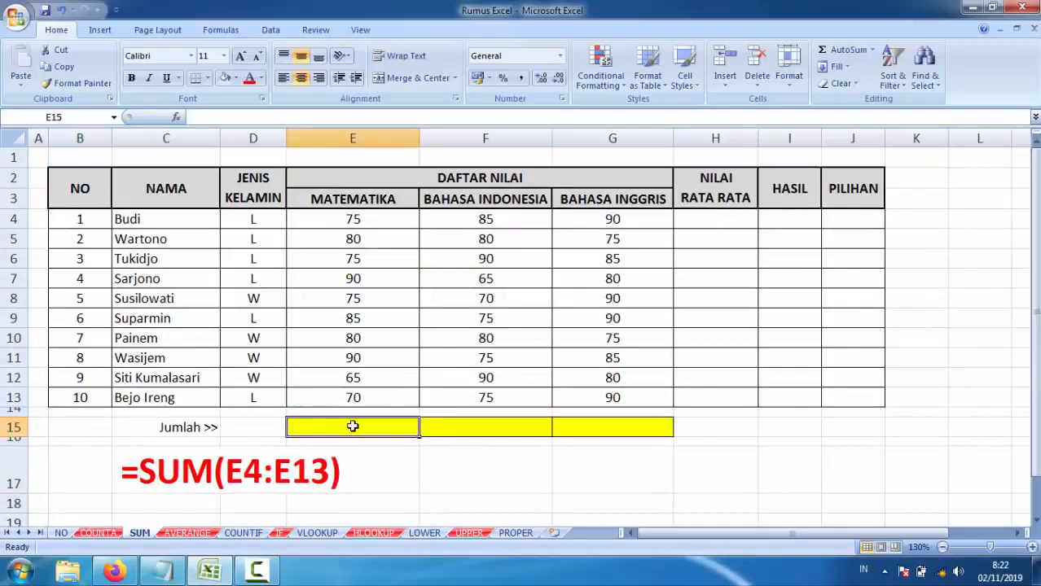
{"action": "type", "text": "=su"}
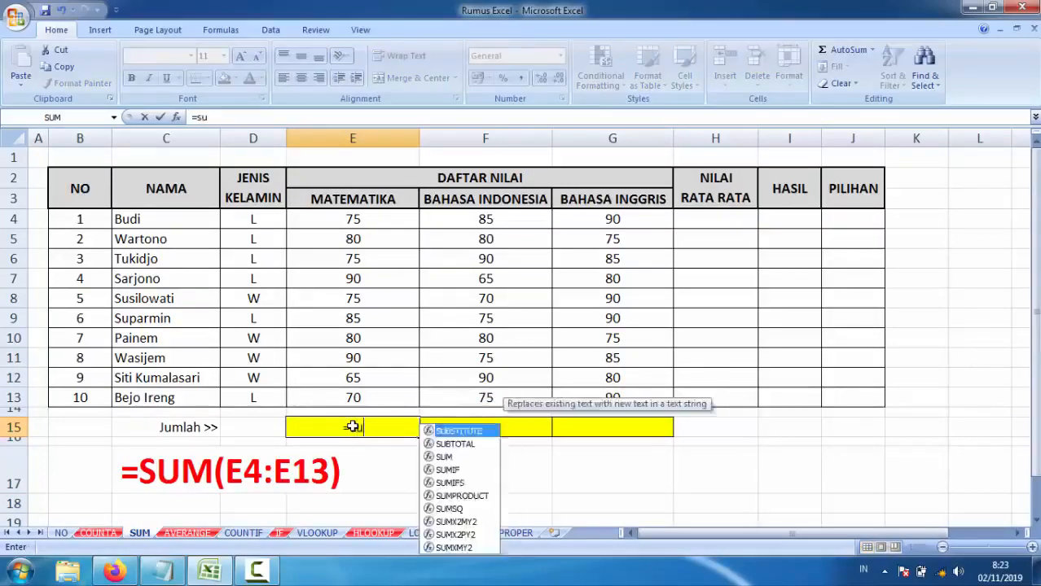
{"action": "type", "text": "m("}
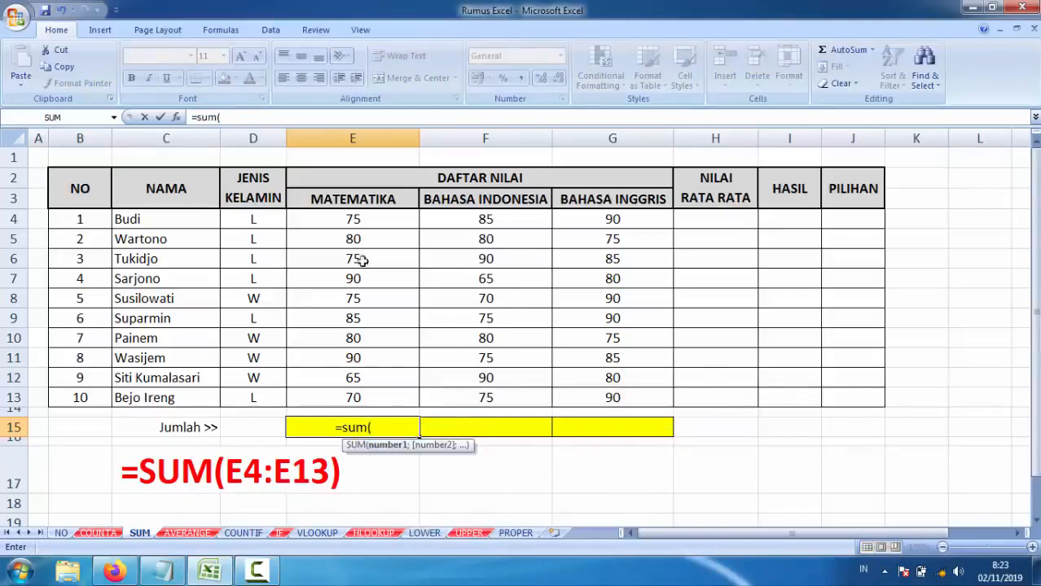
{"action": "left_click", "coordinate": [368, 228]}
{"action": "left_click_drag", "start_coordinate": [369, 228], "coordinate": [379, 391]}
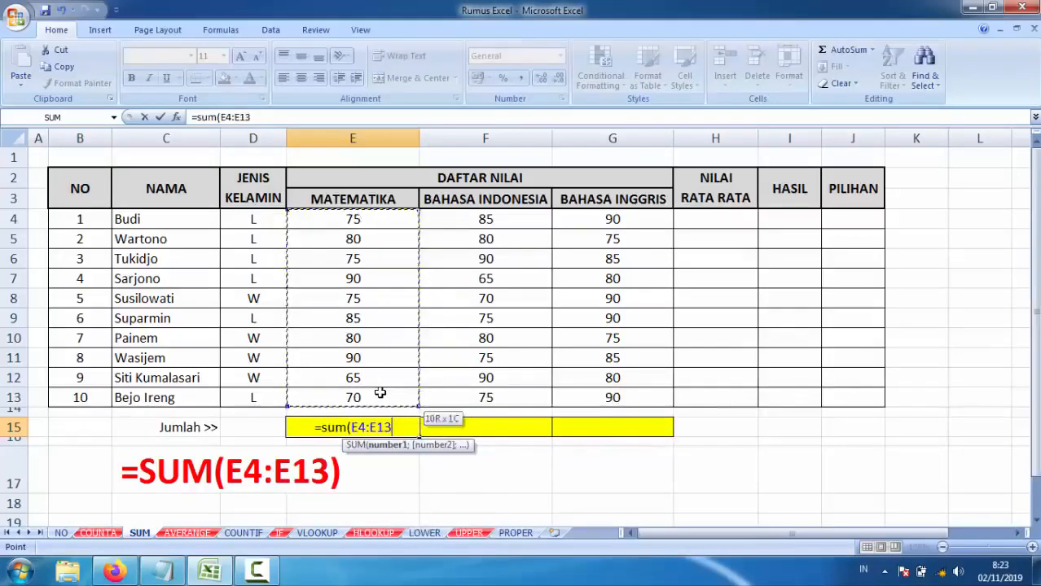
{"action": "type", "text": ")"}
{"action": "key", "text": "Return"}
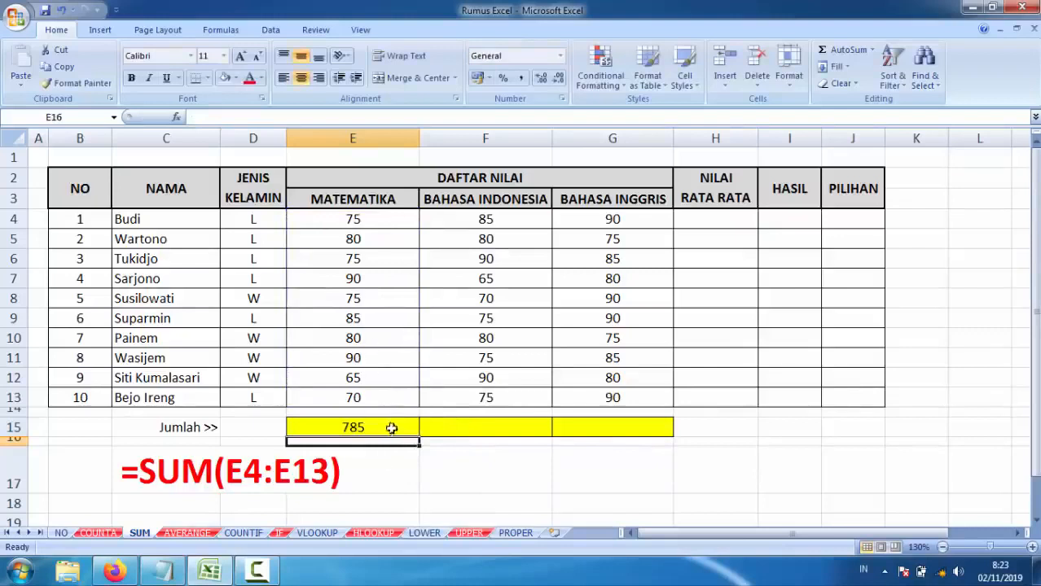
Step: Copy the SUM formula from E15 across to F15:G15 for the BAHASA INDONESIA and BAHASA INGGRIS columns
{"action": "left_click", "coordinate": [397, 429]}
{"action": "left_click_drag", "start_coordinate": [419, 436], "coordinate": [641, 447]}
{"action": "left_click", "coordinate": [505, 462]}
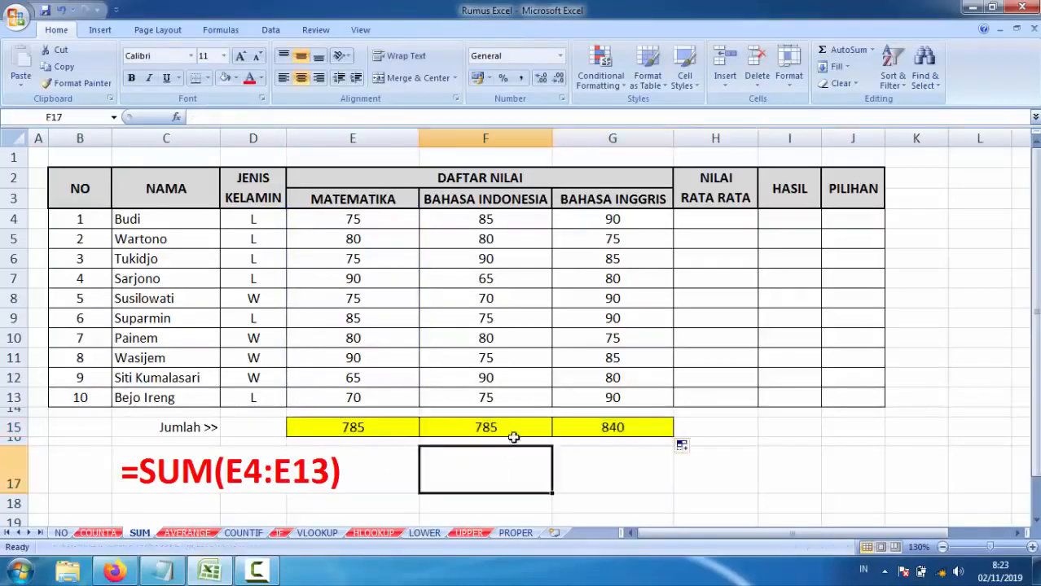
Step: On the AVERANGE sheet, enter =AVERAGE(E5:G5) in cell H5 to average the first student's three scores
{"action": "left_click", "coordinate": [186, 534]}
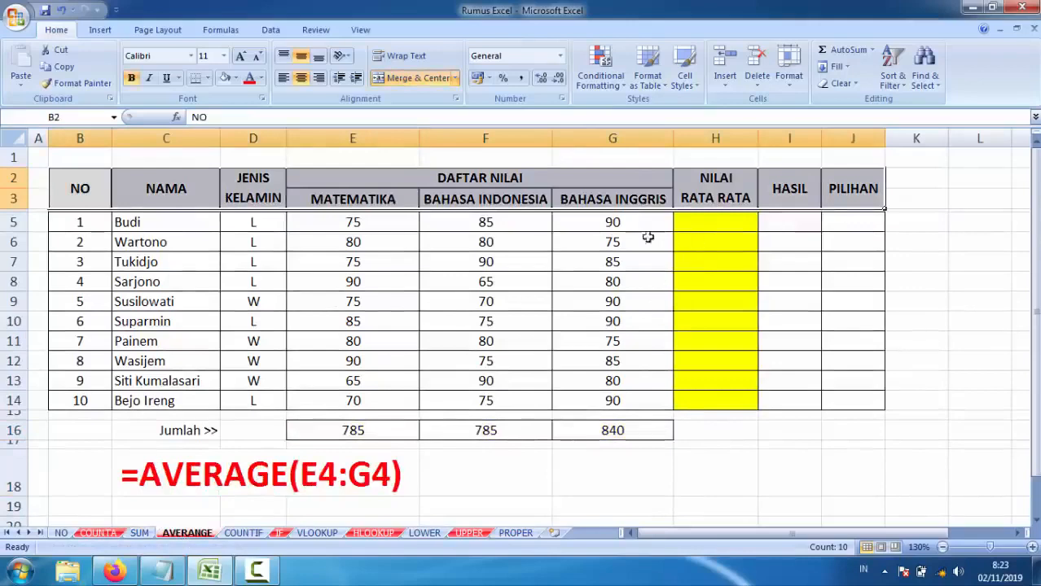
{"action": "left_click", "coordinate": [352, 226]}
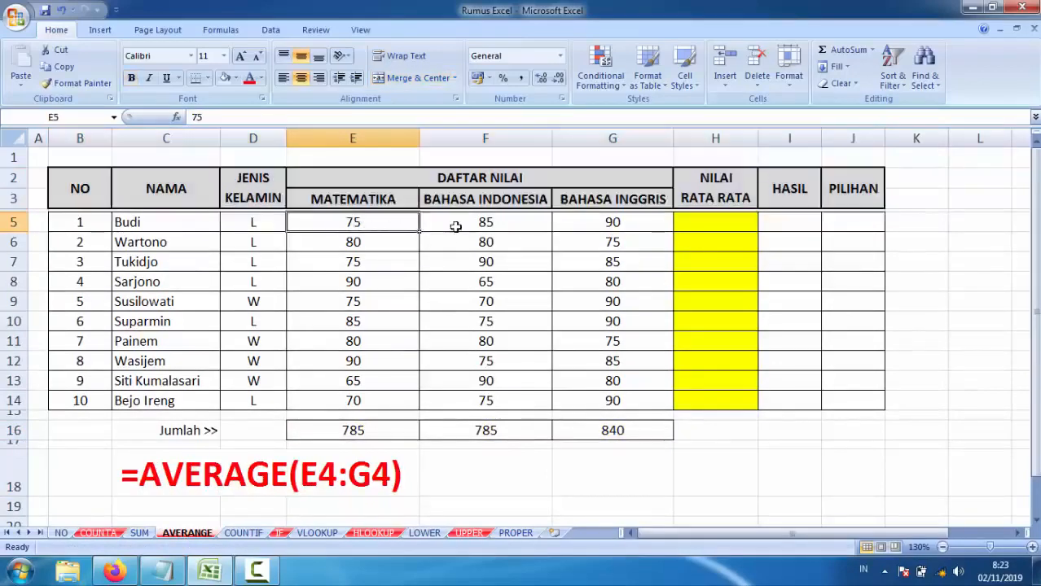
{"action": "left_click", "coordinate": [480, 223]}
{"action": "left_click", "coordinate": [575, 228]}
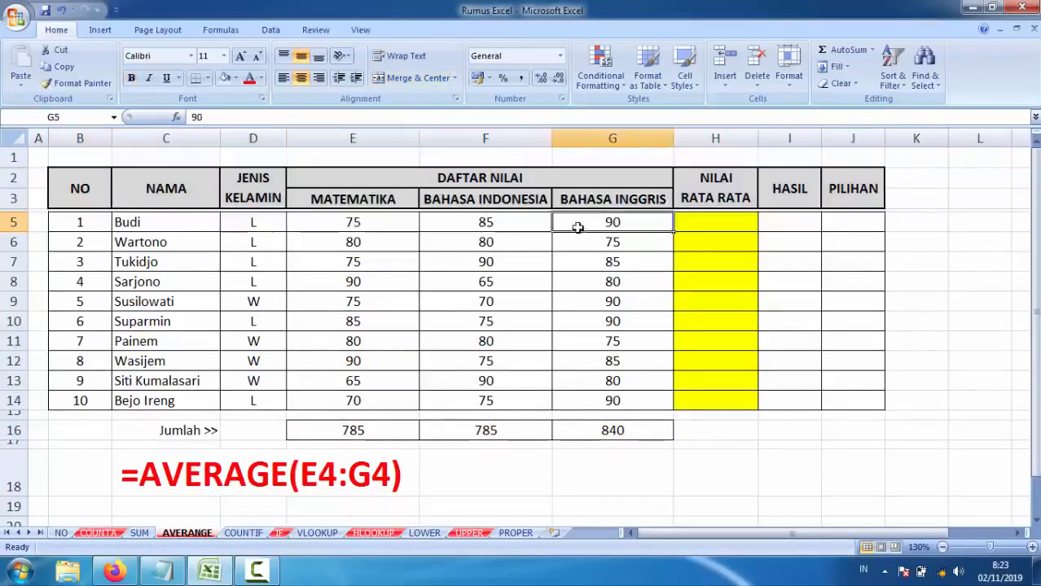
{"action": "left_click", "coordinate": [704, 226]}
{"action": "type", "text": "="}
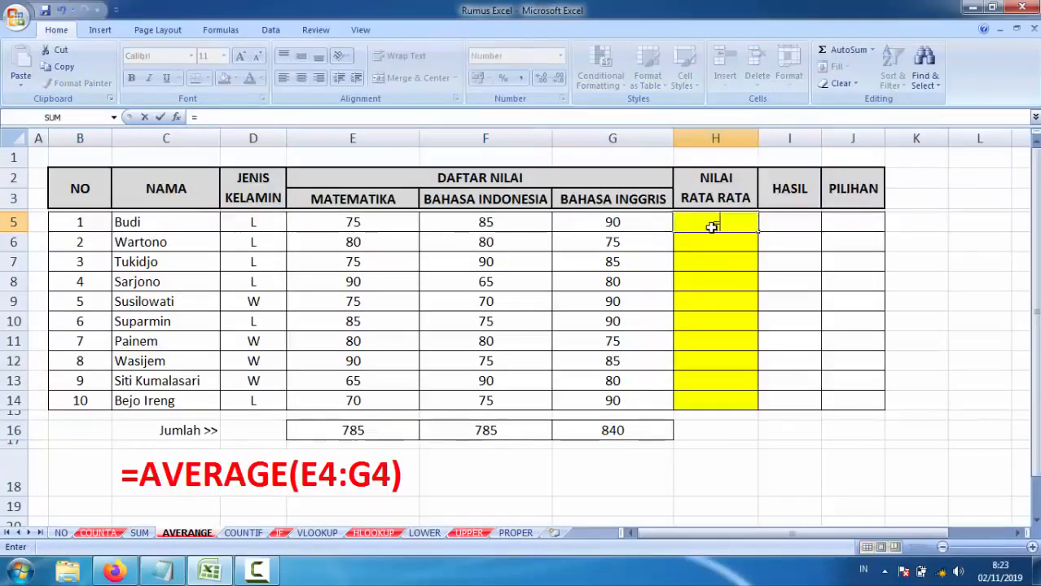
{"action": "type", "text": "aver"}
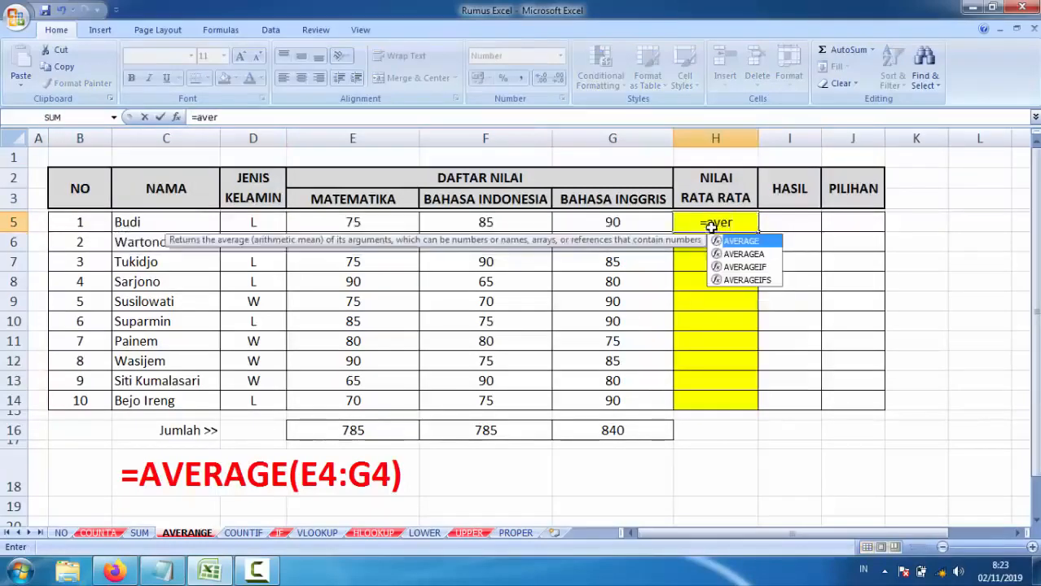
{"action": "double_click", "coordinate": [741, 242]}
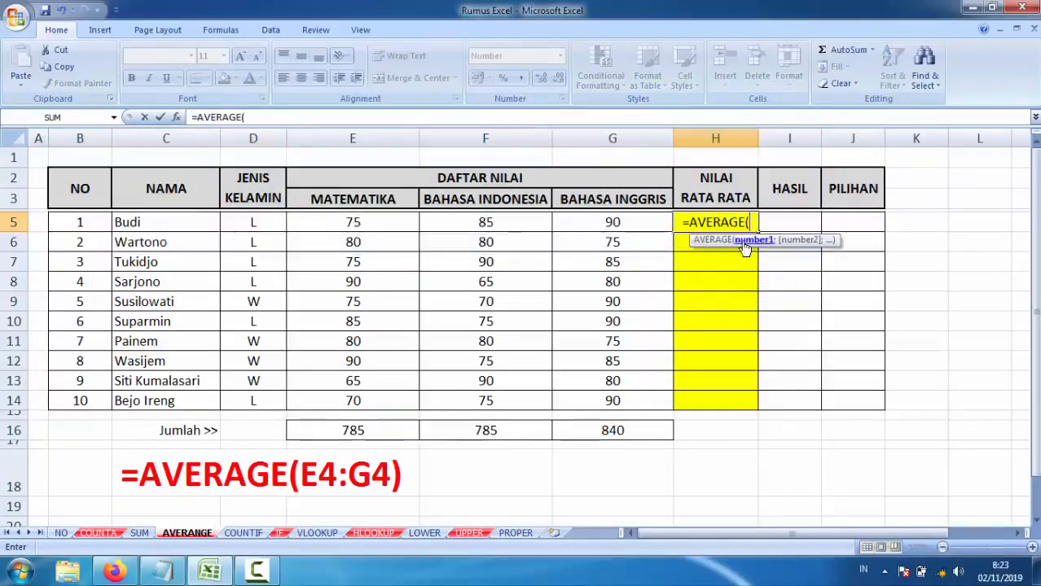
{"action": "left_click", "coordinate": [364, 224]}
{"action": "left_click_drag", "start_coordinate": [363, 224], "coordinate": [602, 222]}
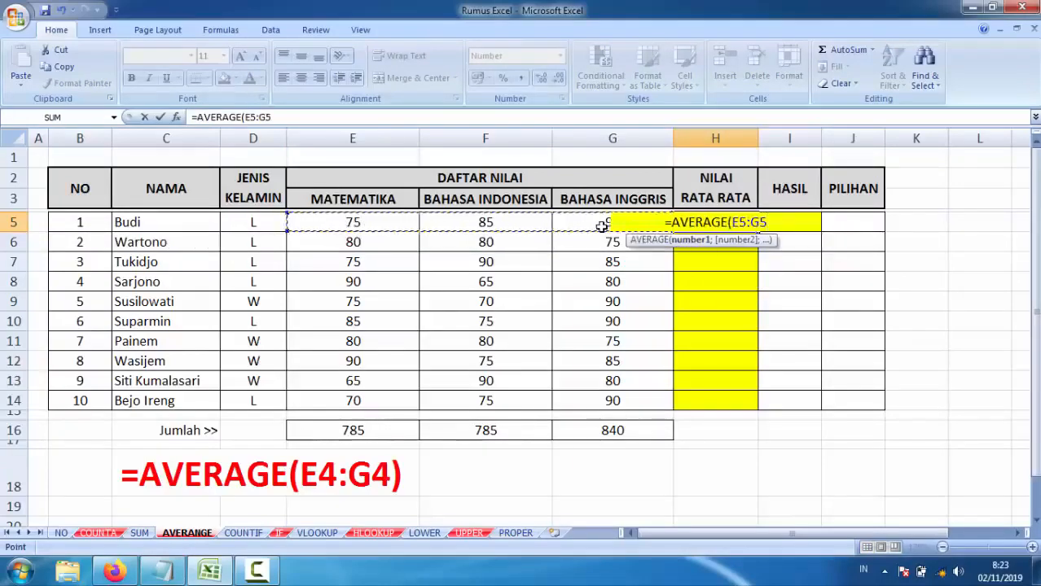
{"action": "type", "text": ")"}
{"action": "key", "text": "Return"}
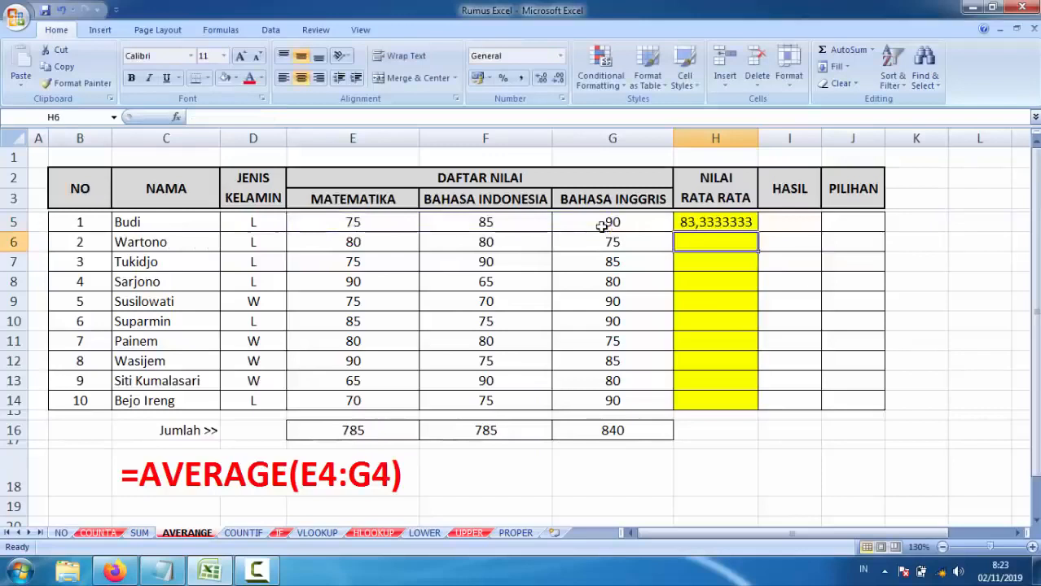
Step: Reduce the average in cell H5 to two decimal places
{"action": "left_click", "coordinate": [728, 225]}
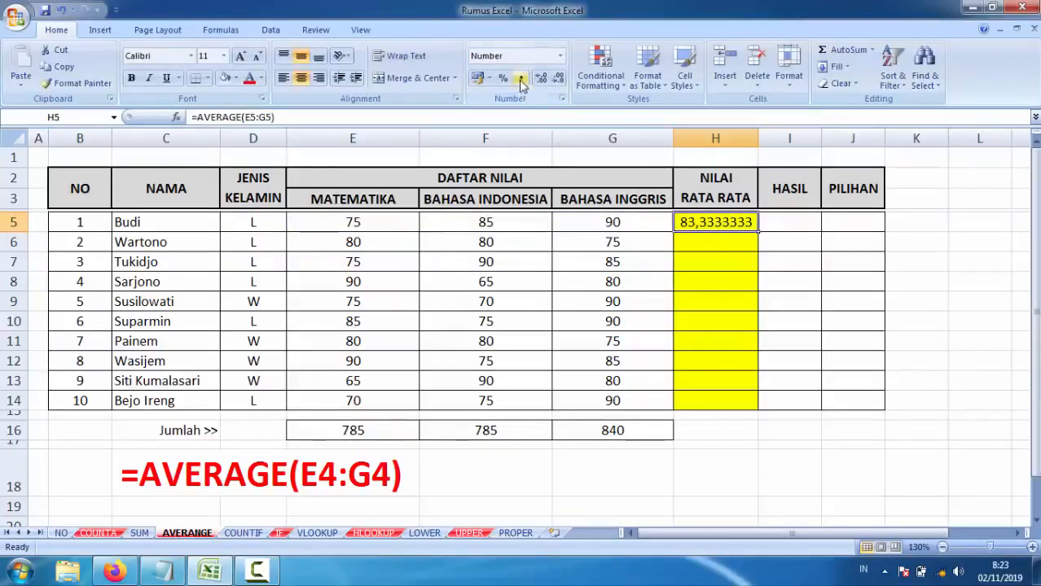
{"action": "left_click", "coordinate": [558, 80]}
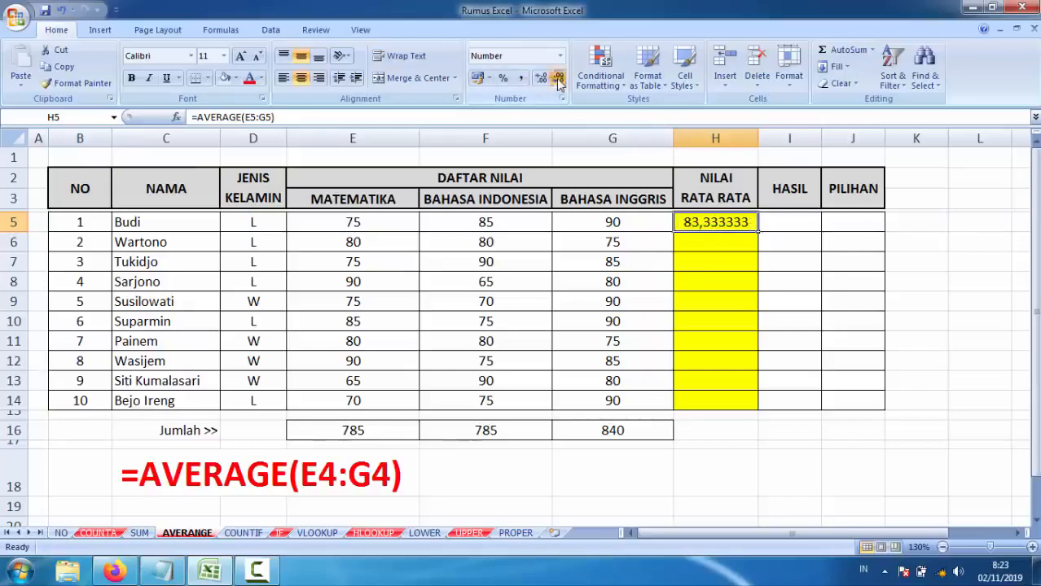
{"action": "left_click", "coordinate": [559, 80]}
{"action": "left_click", "coordinate": [559, 79]}
{"action": "left_click", "coordinate": [559, 79]}
{"action": "left_click", "coordinate": [559, 80]}
{"action": "left_click", "coordinate": [710, 241]}
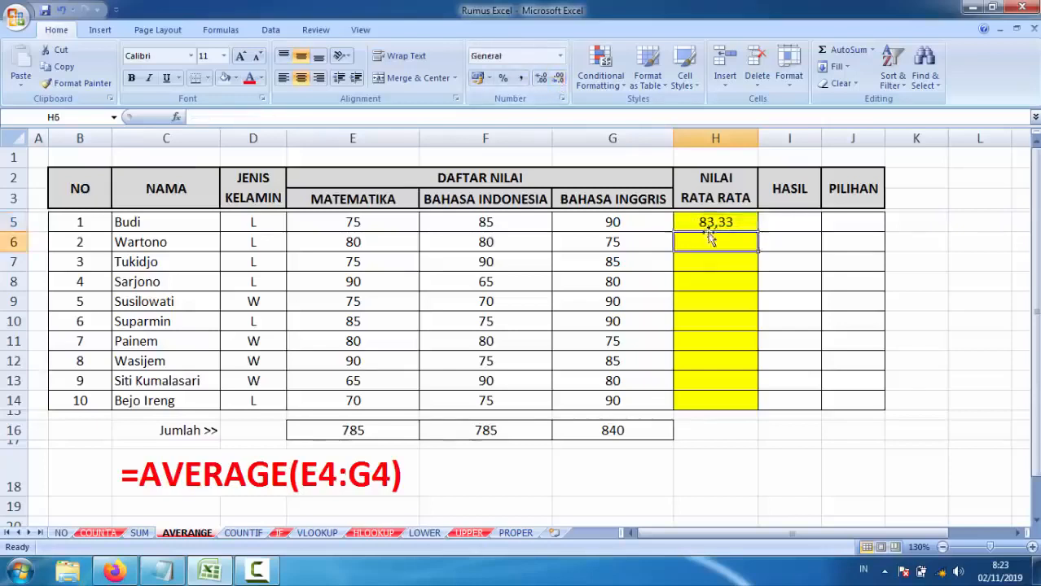
Step: Copy the AVERAGE formula from H5 down through H14 to fill the NILAI RATA RATA column
{"action": "left_click", "coordinate": [725, 228]}
{"action": "left_click_drag", "start_coordinate": [759, 233], "coordinate": [767, 408]}
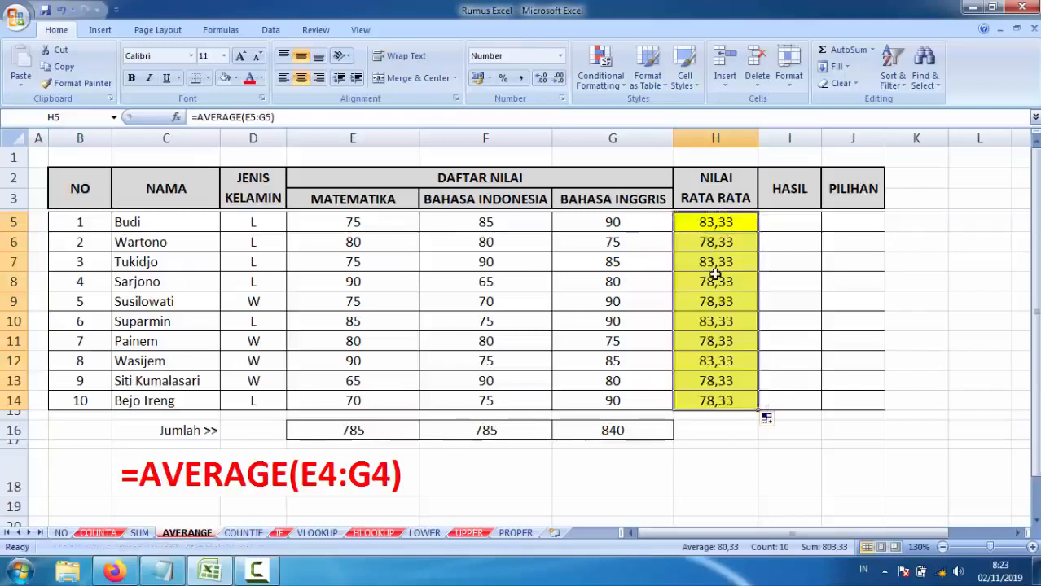
{"action": "left_click", "coordinate": [705, 300]}
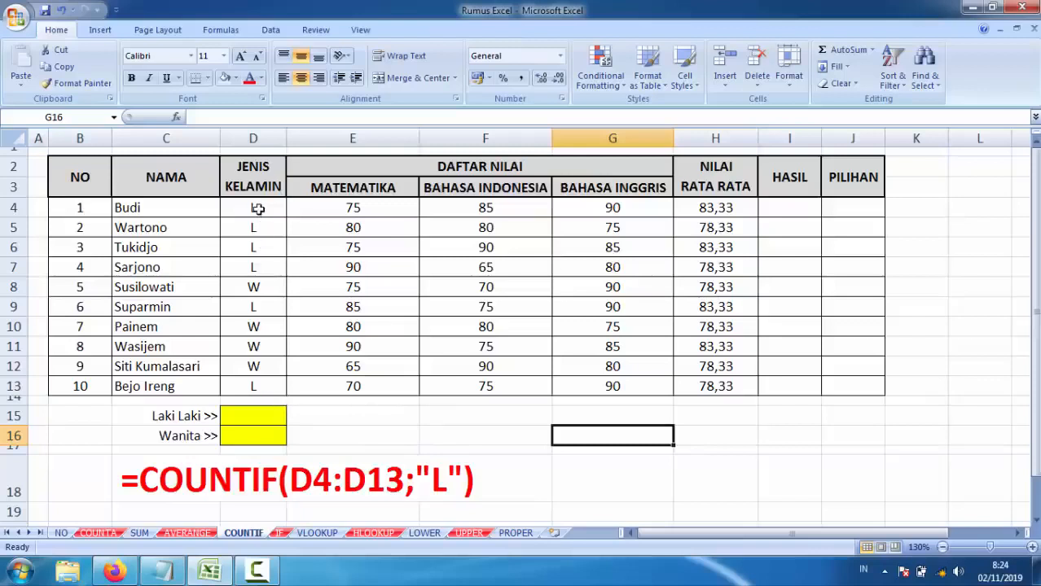
Step: On the COUNTIF sheet, enter =COUNTIF(D4:D13;"L") in cell D15 to count the Laki Laki entries under JENIS KELAMIN
{"action": "left_click_drag", "start_coordinate": [257, 209], "coordinate": [261, 376]}
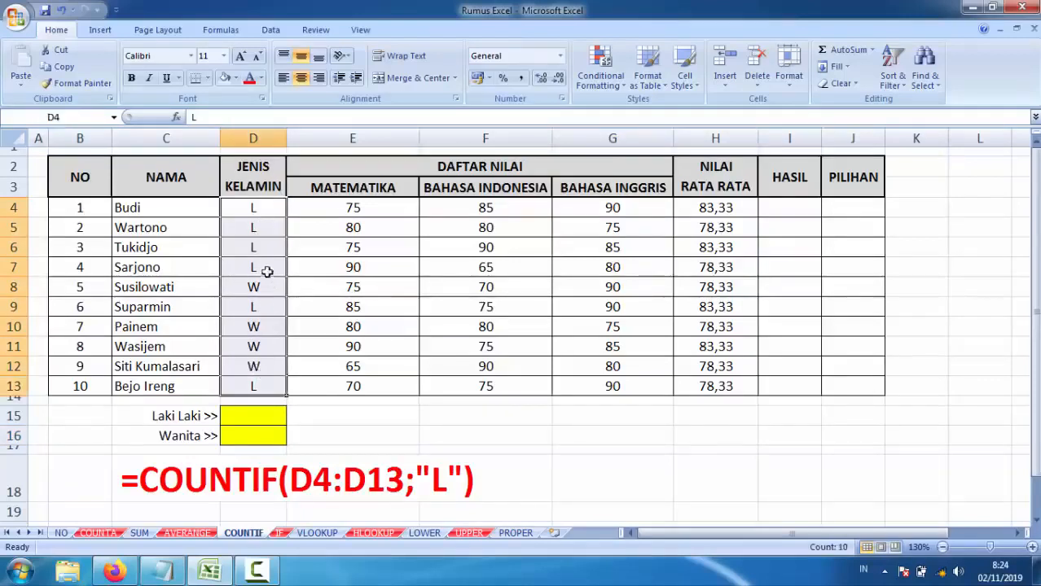
{"action": "left_click", "coordinate": [259, 229]}
{"action": "left_click", "coordinate": [253, 288]}
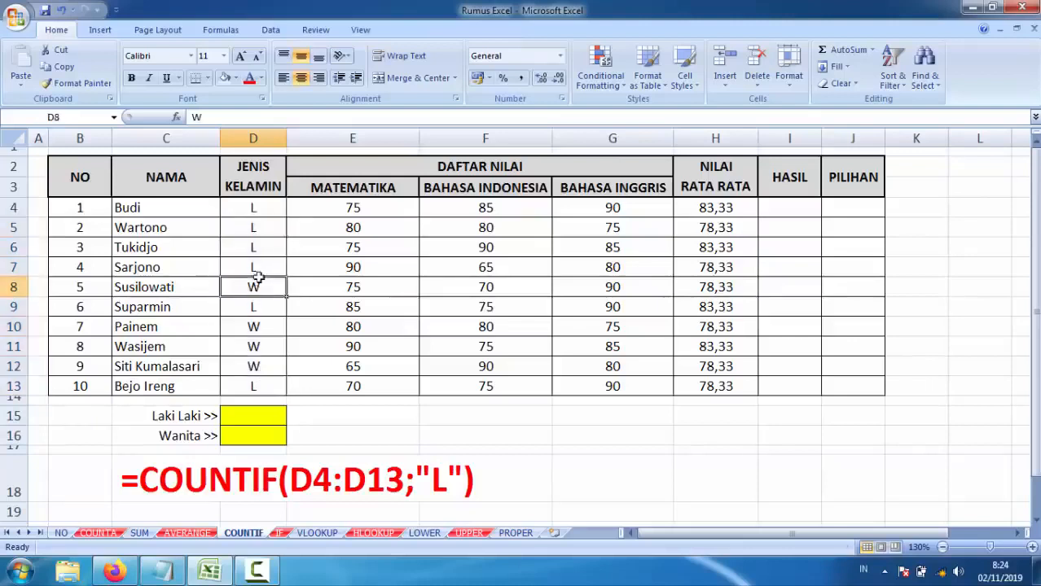
{"action": "left_click", "coordinate": [246, 416]}
{"action": "type", "text": "="}
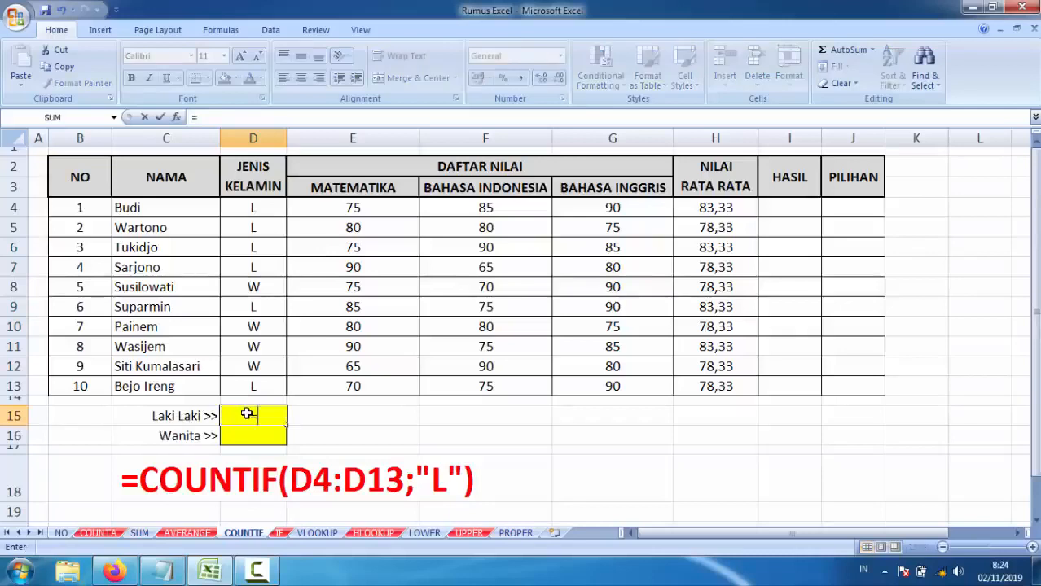
{"action": "type", "text": "coun"}
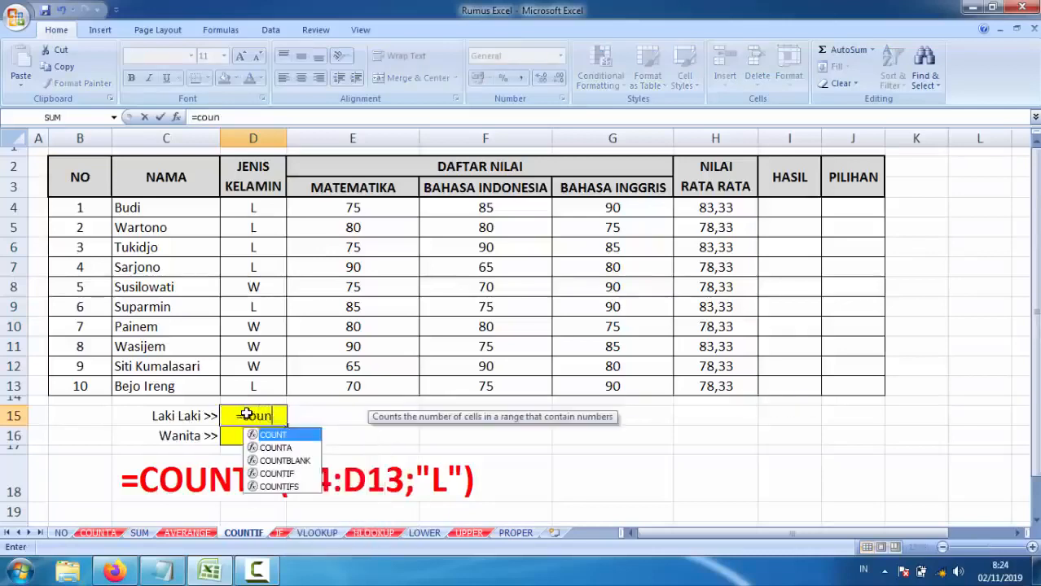
{"action": "double_click", "coordinate": [276, 473]}
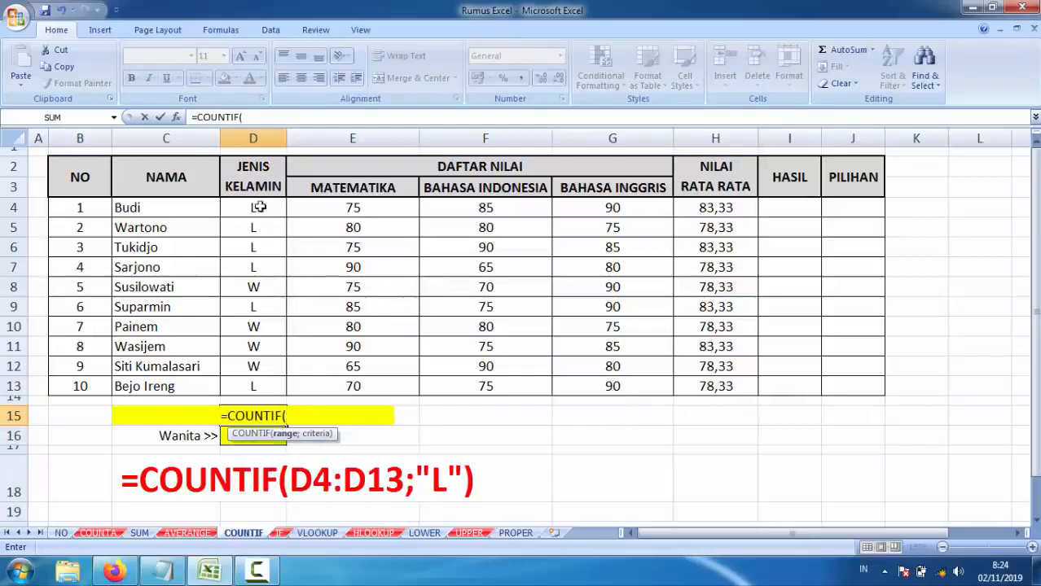
{"action": "left_click_drag", "start_coordinate": [257, 208], "coordinate": [253, 377]}
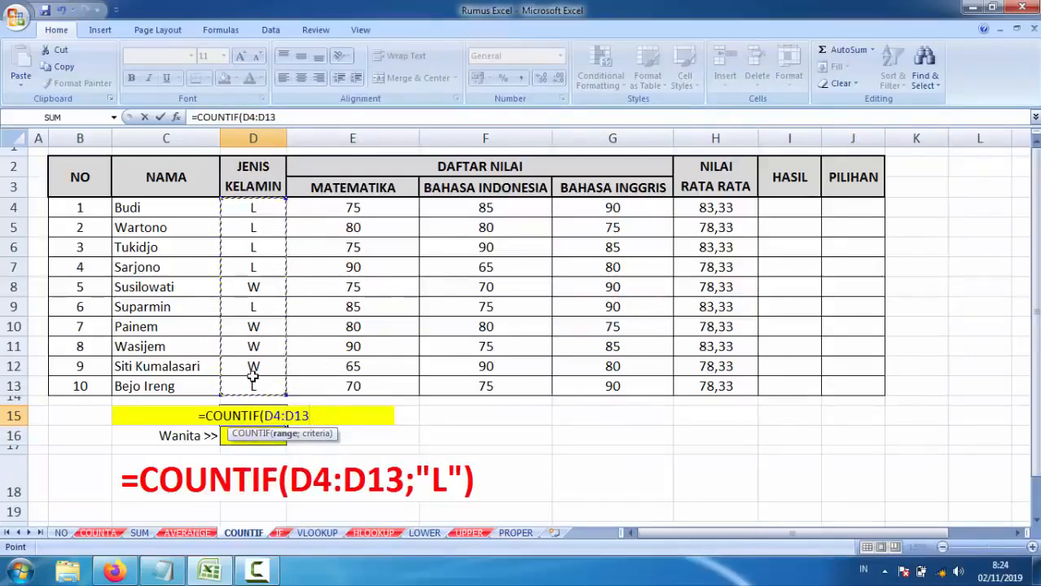
{"action": "type", "text": ";"}
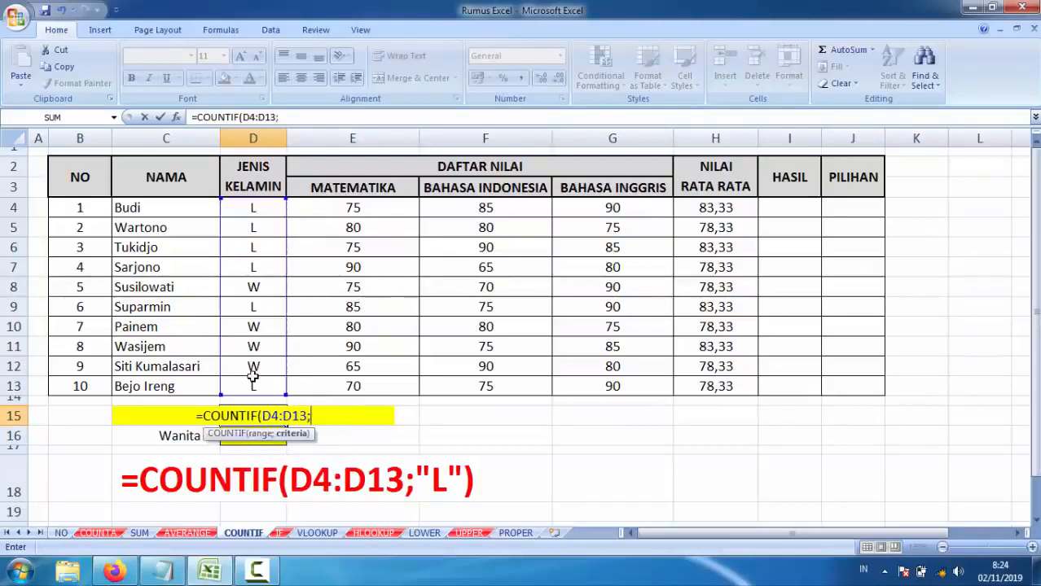
{"action": "type", "text": "\""}
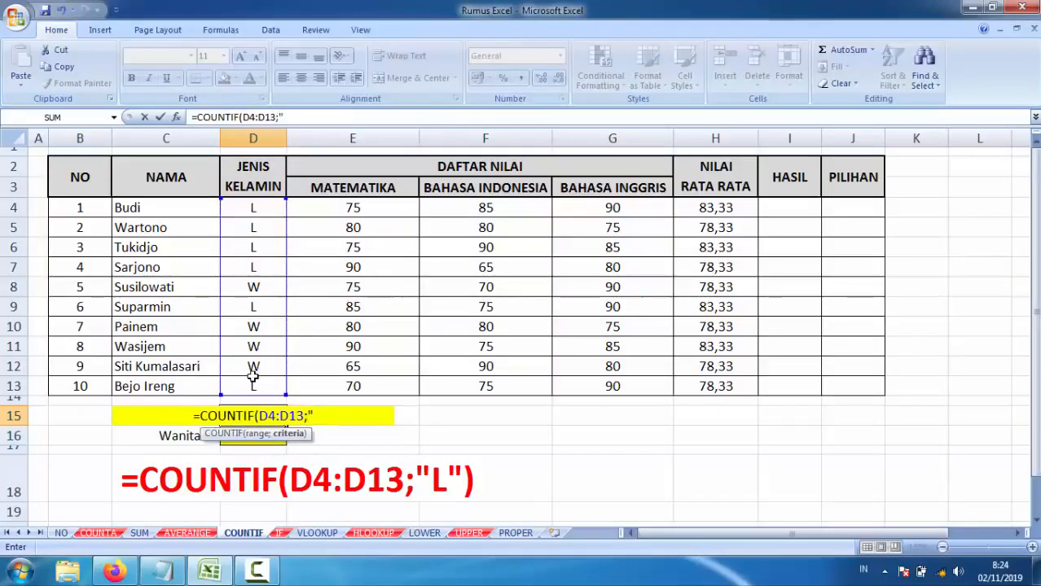
{"action": "type", "text": "L"}
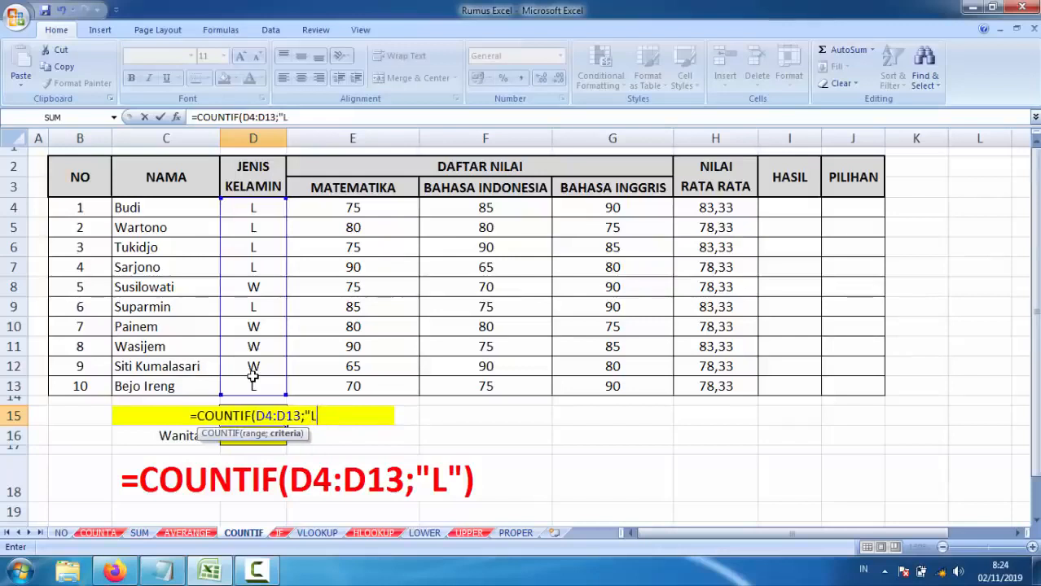
{"action": "type", "text": "\""}
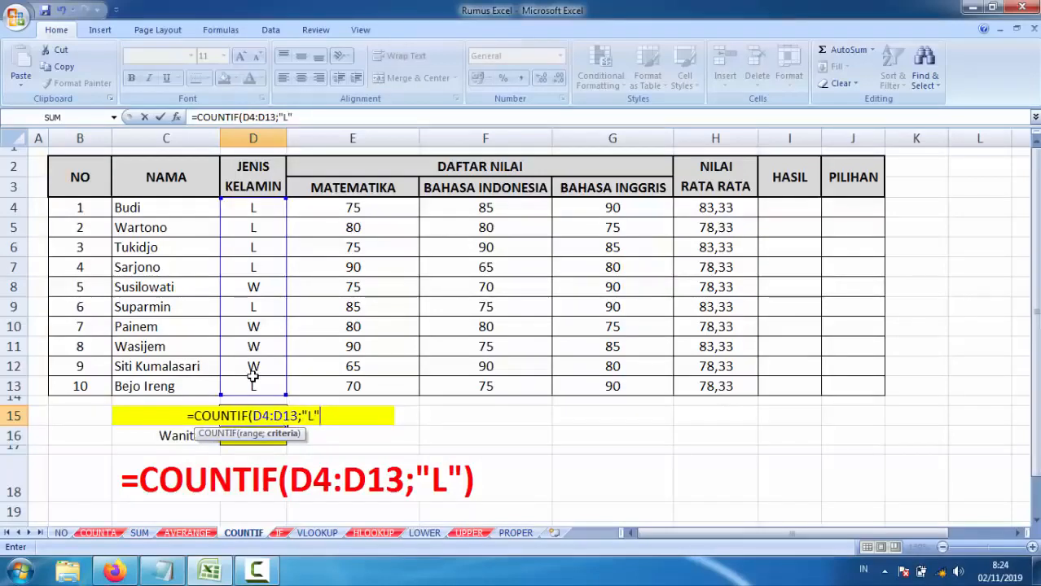
{"action": "type", "text": ")"}
{"action": "key", "text": "Return"}
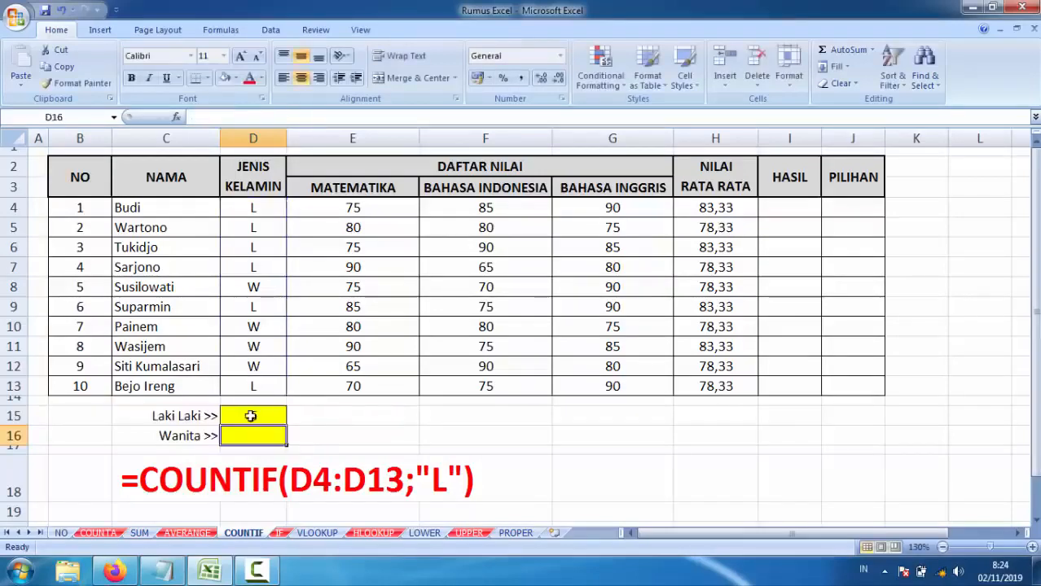
Step: Check the COUNTIF formula in D15 and copy it into D16 for the Wanita count
{"action": "left_click", "coordinate": [253, 415]}
{"action": "left_click", "coordinate": [303, 117]}
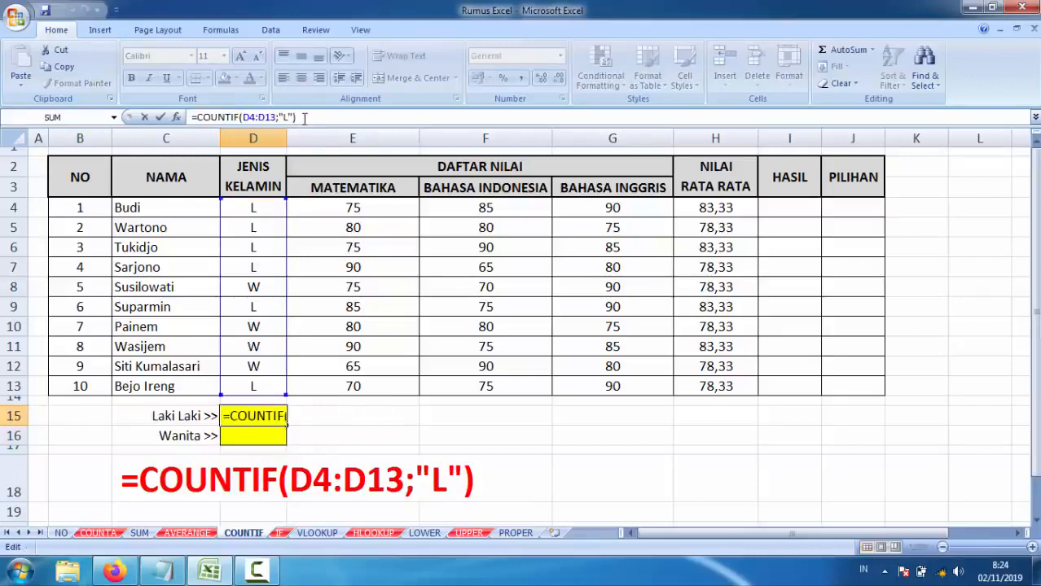
{"action": "key", "text": "Escape"}
{"action": "left_click", "coordinate": [254, 416]}
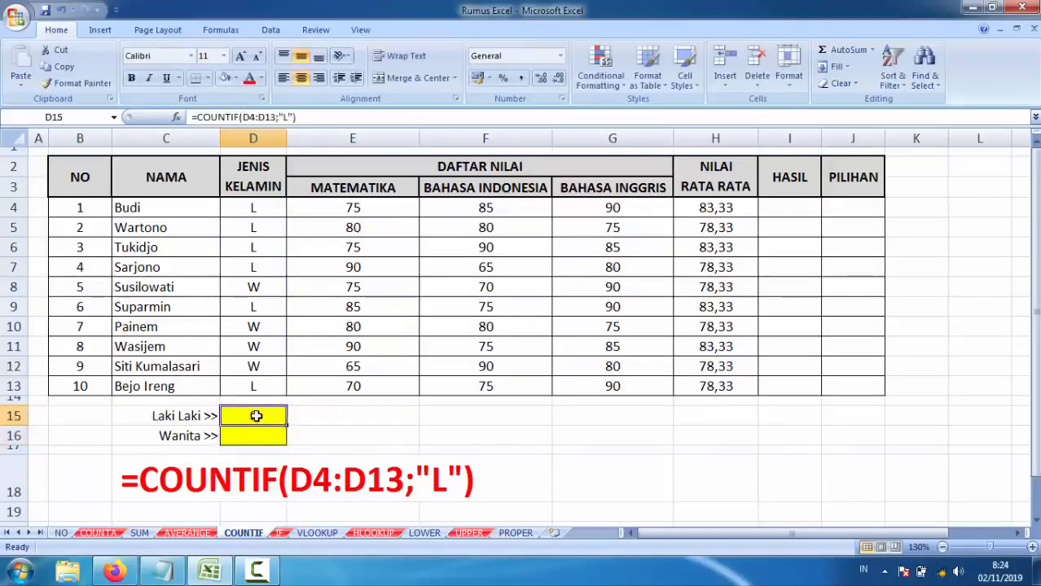
{"action": "key", "text": "ctrl+c"}
{"action": "left_click", "coordinate": [249, 437]}
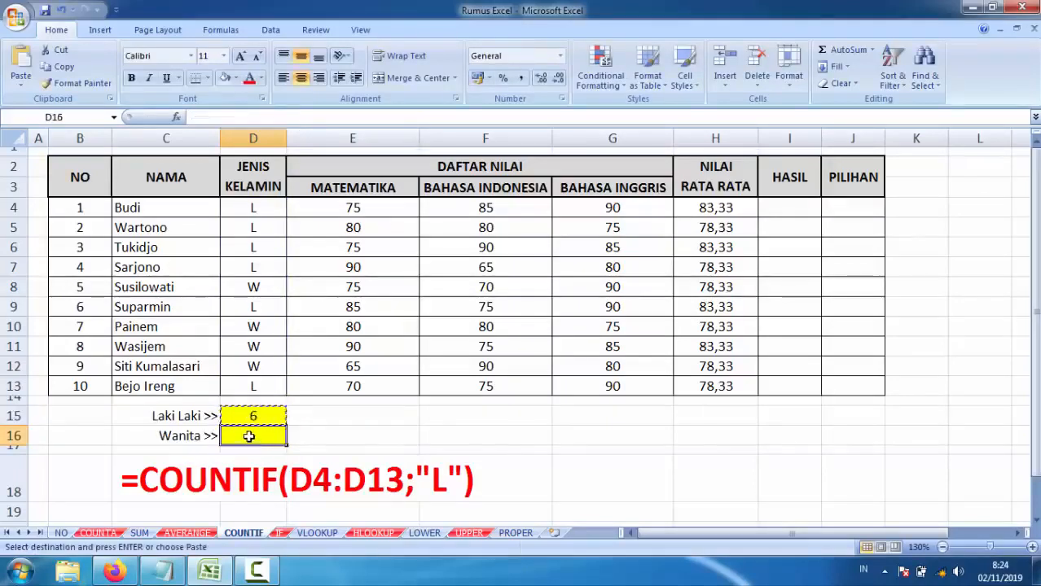
{"action": "key", "text": "ctrl+v"}
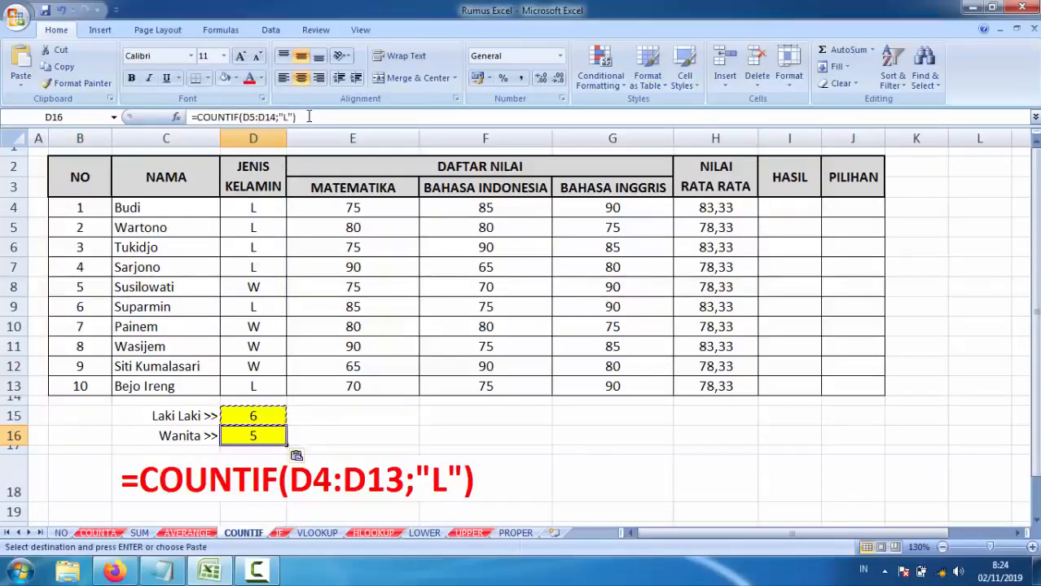
Step: Correct the Wanita count formula in D16 to =COUNTIF(D4:D13;"W") and check it against D15
{"action": "key", "text": "F2"}
{"action": "left_click_drag", "start_coordinate": [255, 220], "coordinate": [255, 205]}
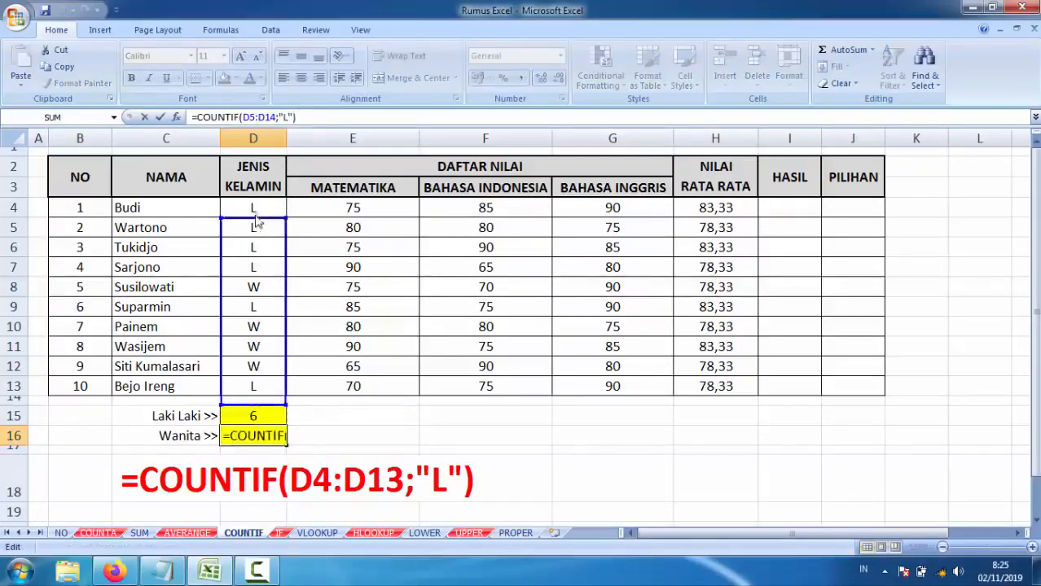
{"action": "left_click", "coordinate": [287, 118]}
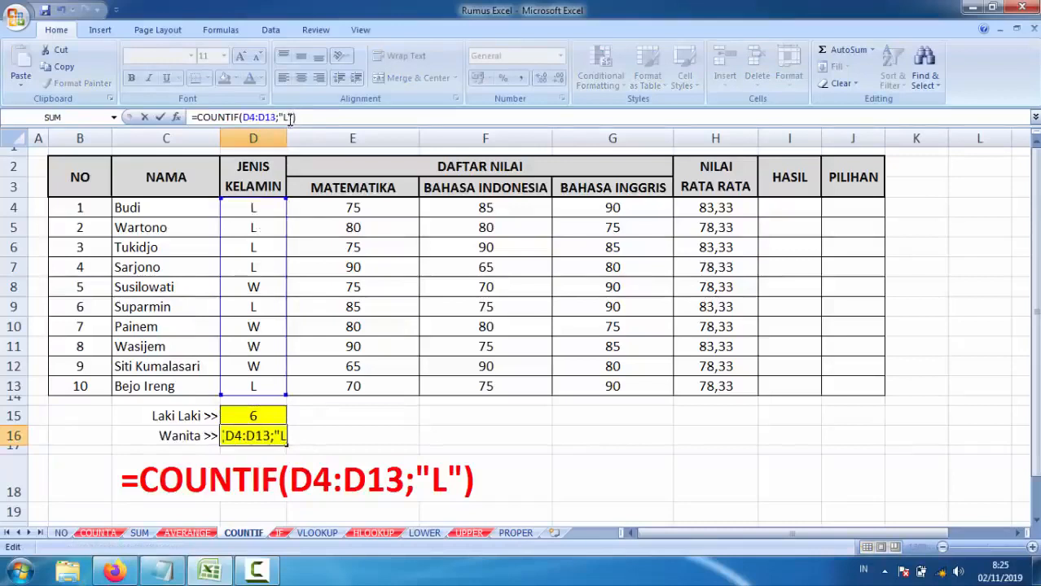
{"action": "key", "text": "BackSpace"}
{"action": "type", "text": "W"}
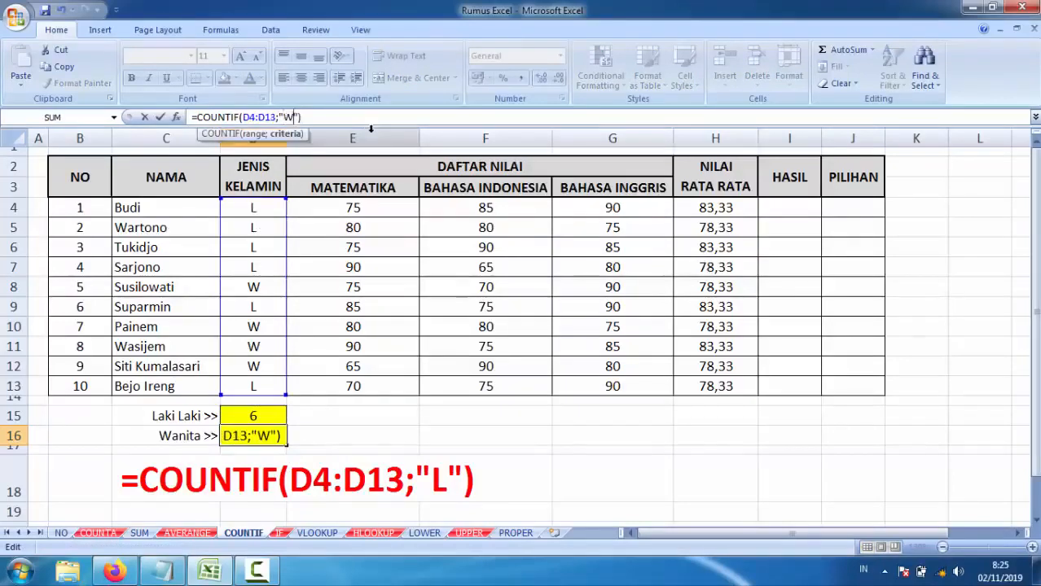
{"action": "key", "text": "Return"}
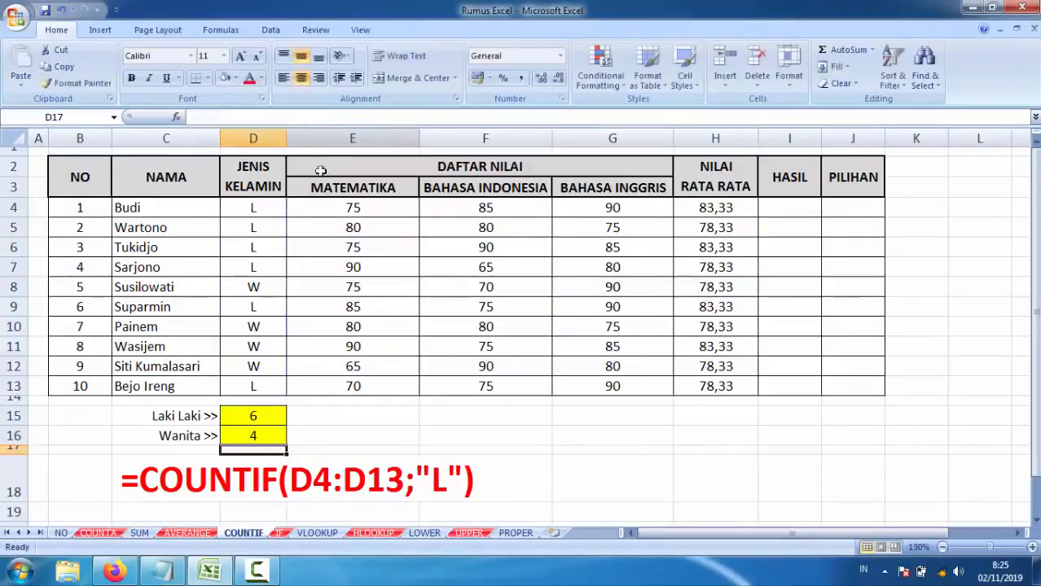
{"action": "left_click", "coordinate": [250, 413]}
{"action": "left_click", "coordinate": [253, 432]}
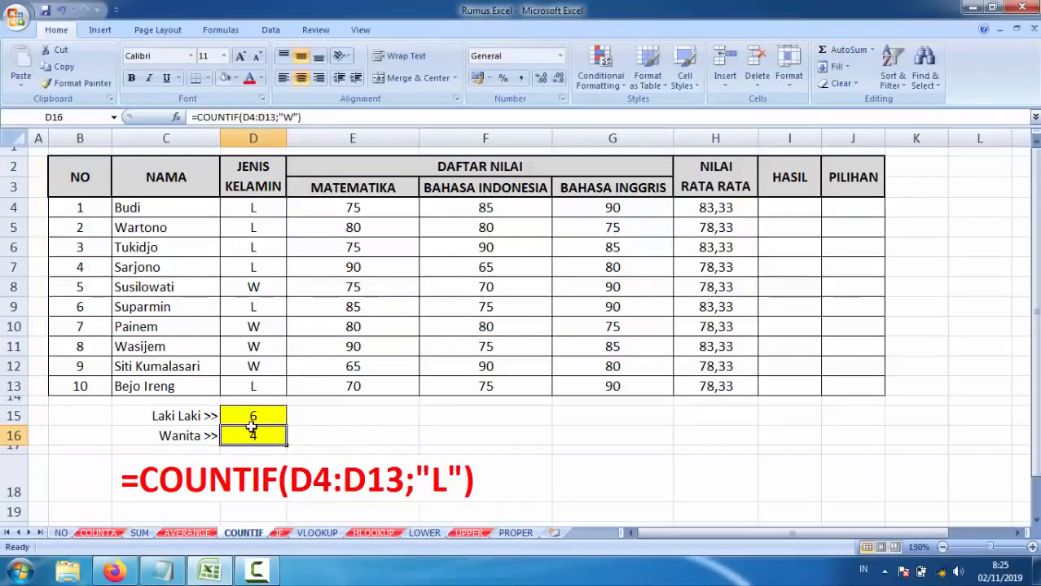
Step: Open the IF sheet and examine the NILAI RATA RATA averages beside the empty HASIL column
{"action": "left_click", "coordinate": [279, 533]}
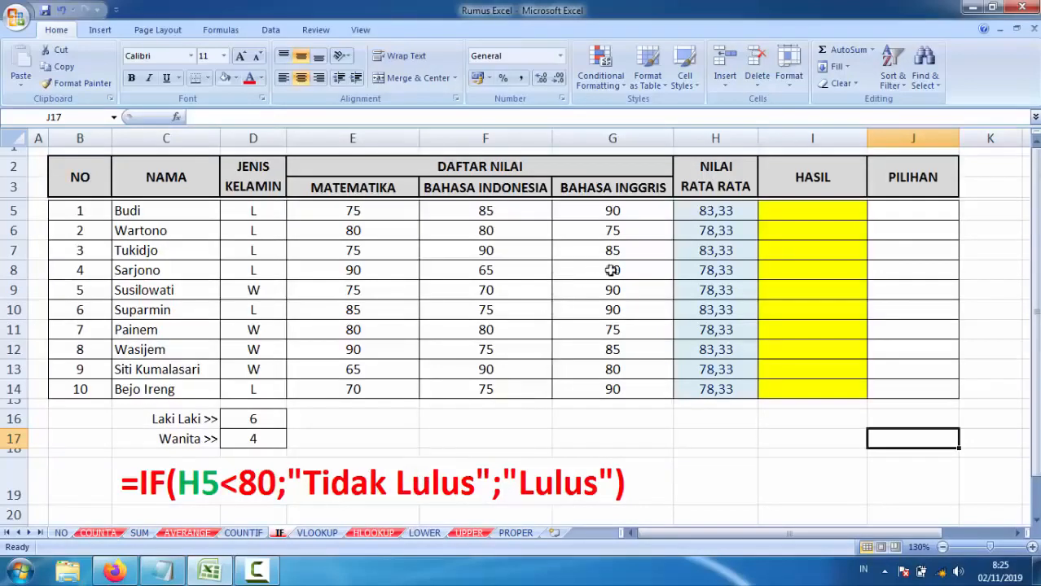
{"action": "left_click", "coordinate": [799, 211]}
{"action": "left_click", "coordinate": [799, 262]}
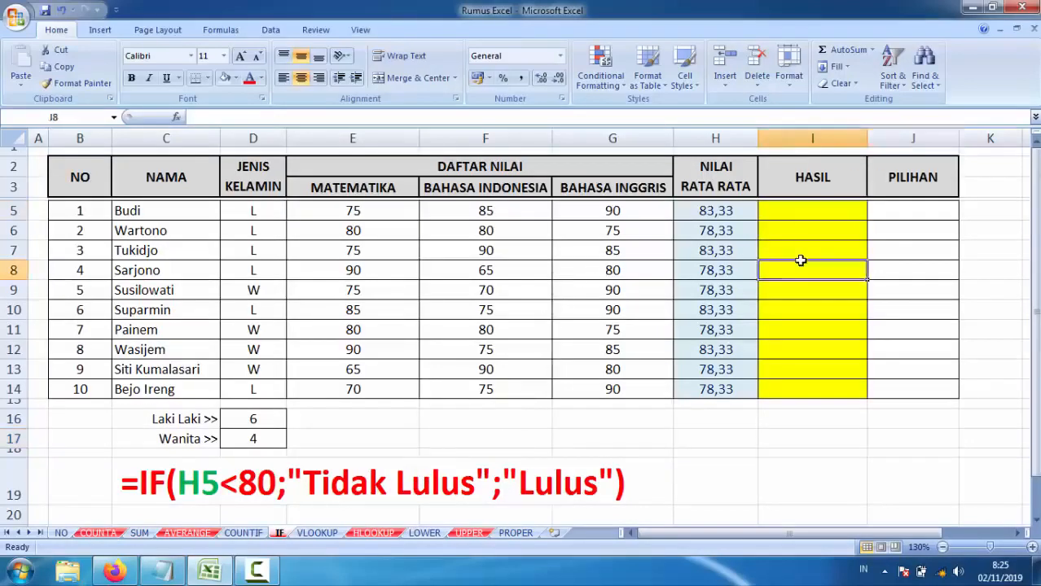
{"action": "left_click", "coordinate": [803, 233]}
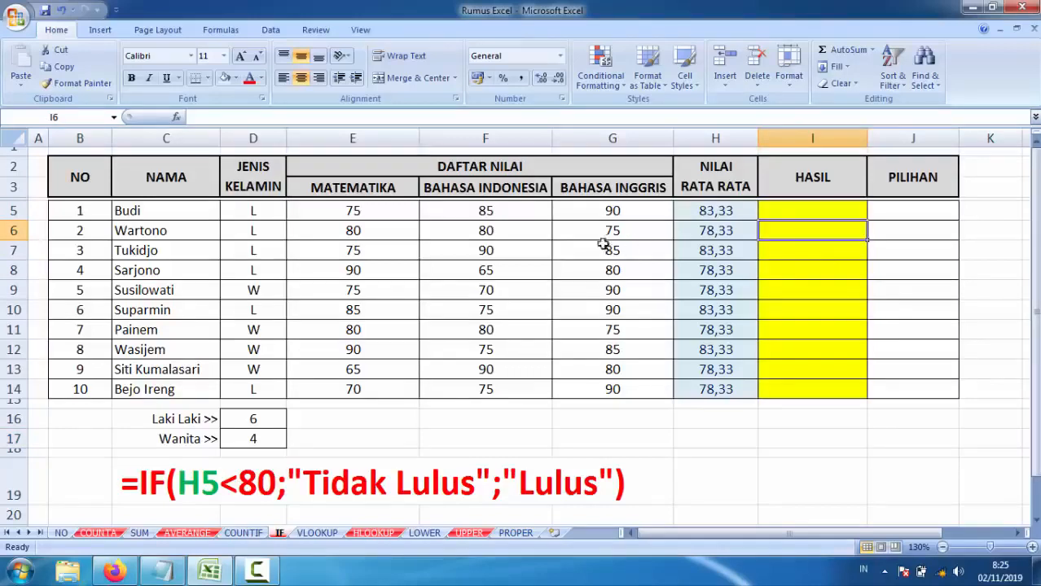
{"action": "left_click", "coordinate": [715, 182]}
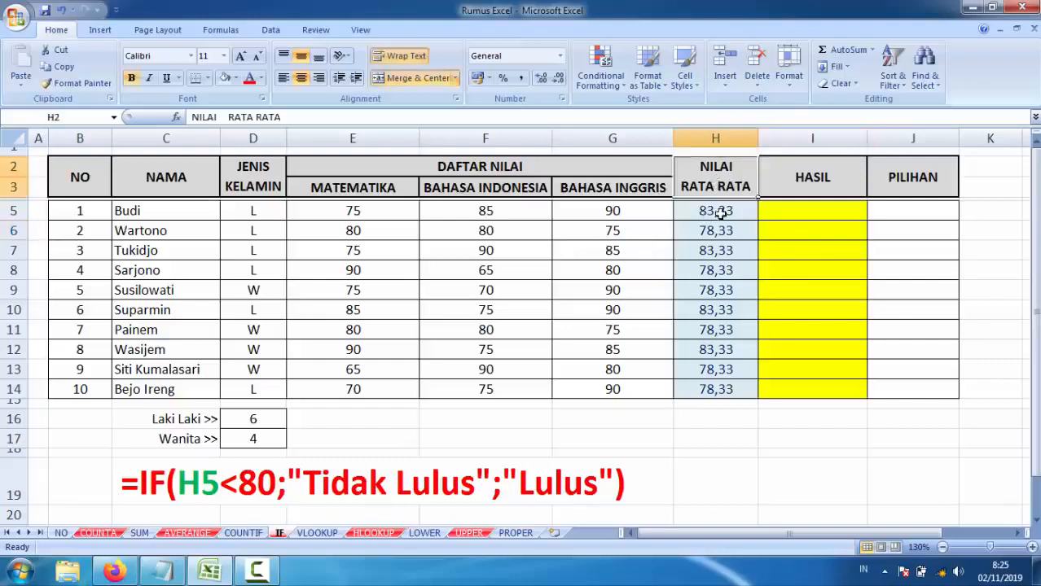
{"action": "left_click", "coordinate": [721, 211]}
{"action": "left_click", "coordinate": [720, 229]}
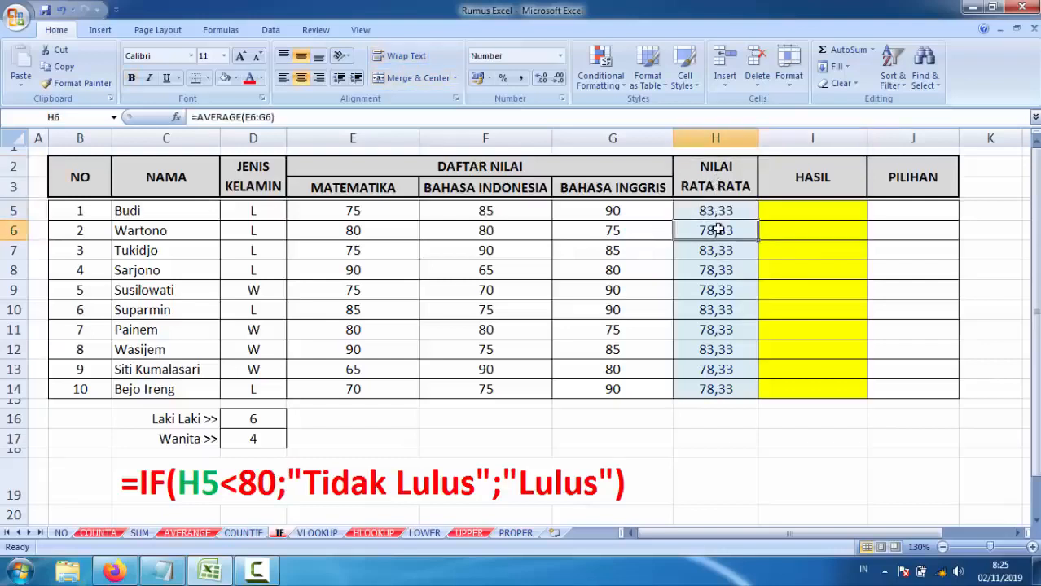
{"action": "left_click", "coordinate": [796, 209]}
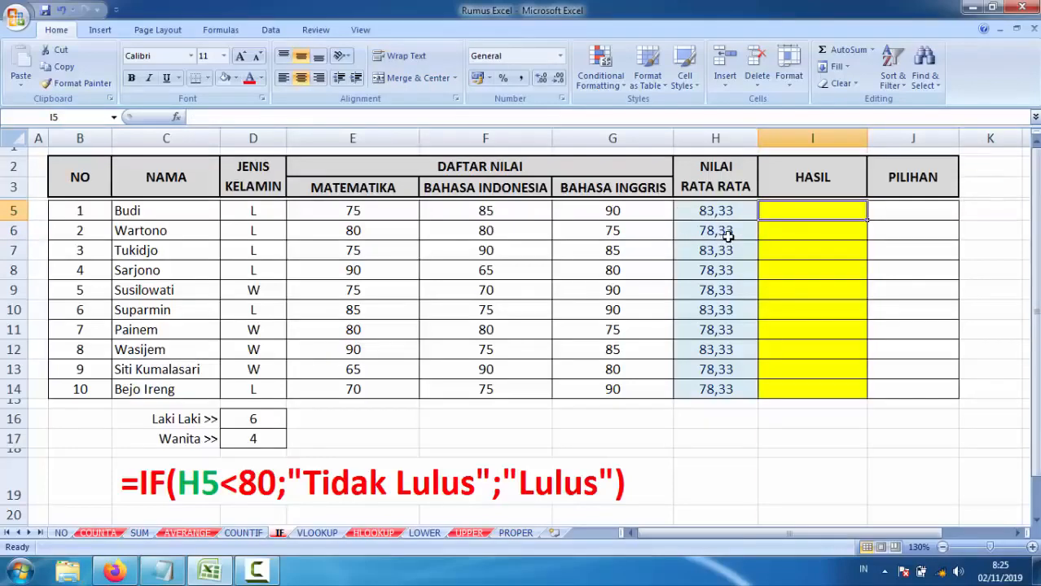
{"action": "left_click", "coordinate": [790, 230]}
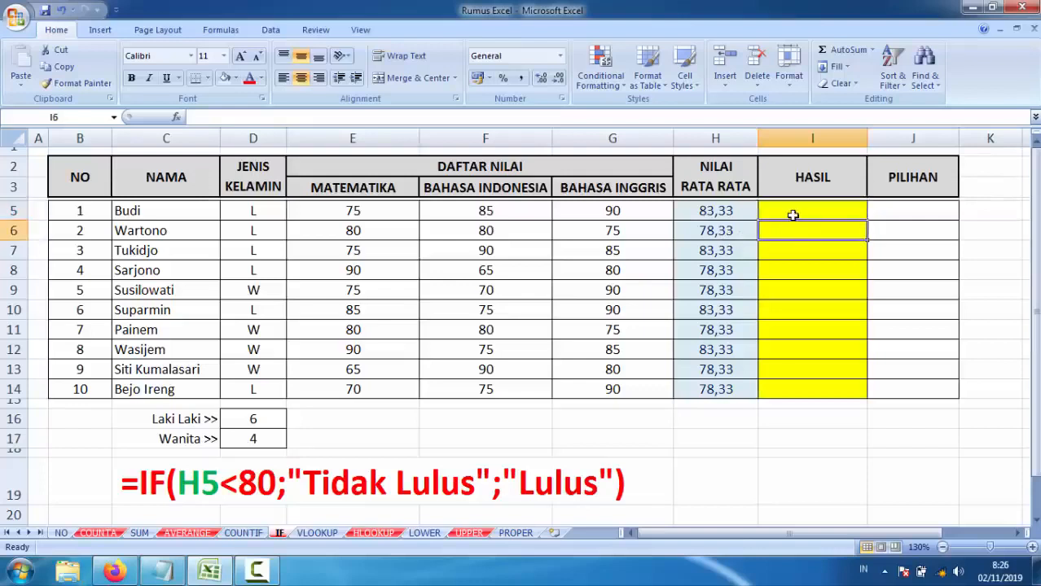
Step: Start an IF formula in HASIL cell I5 with the condition H5<80
{"action": "left_click", "coordinate": [793, 216]}
{"action": "type", "text": "="}
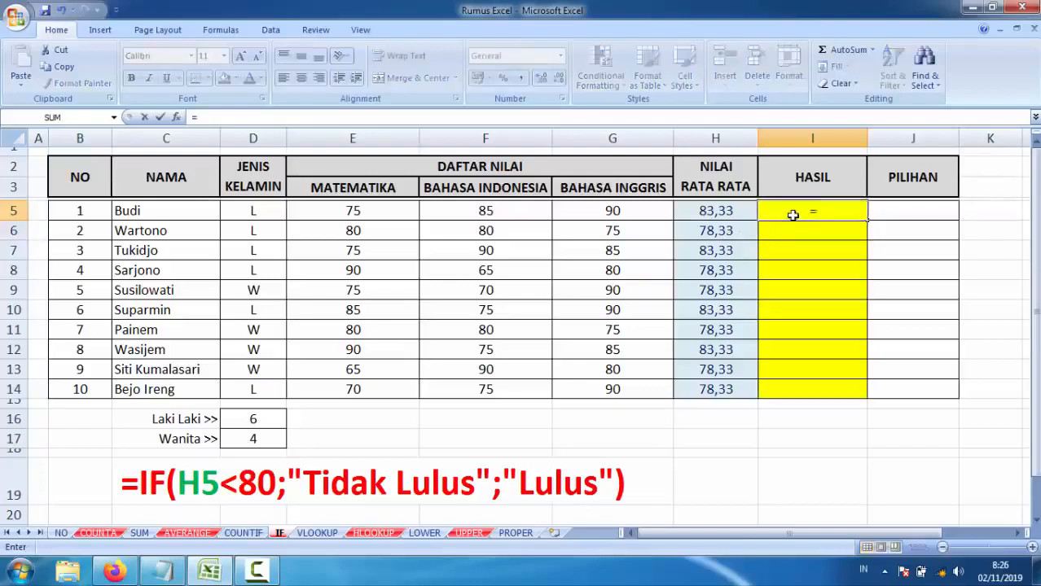
{"action": "type", "text": "if"}
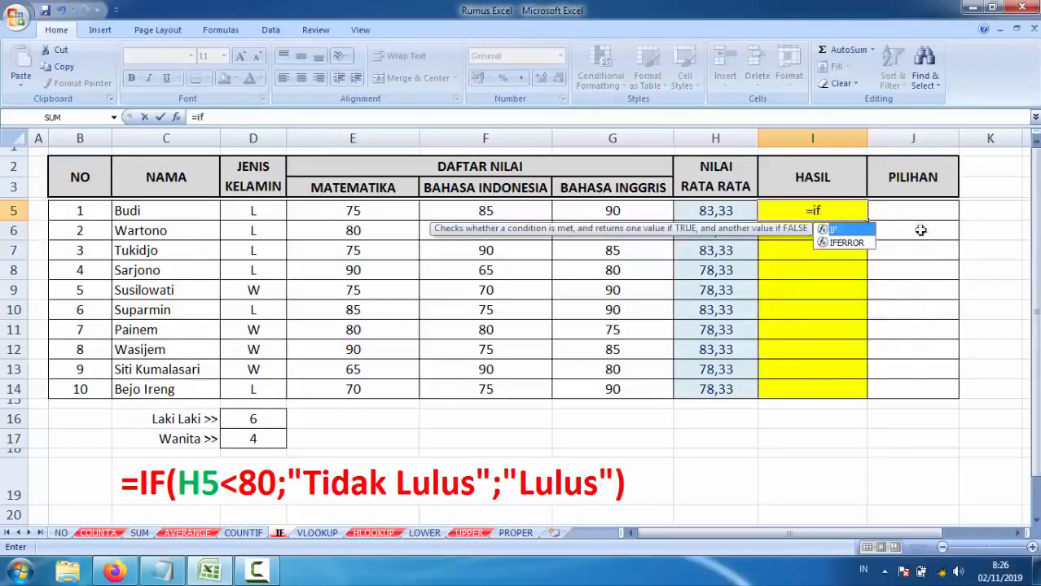
{"action": "double_click", "coordinate": [865, 231]}
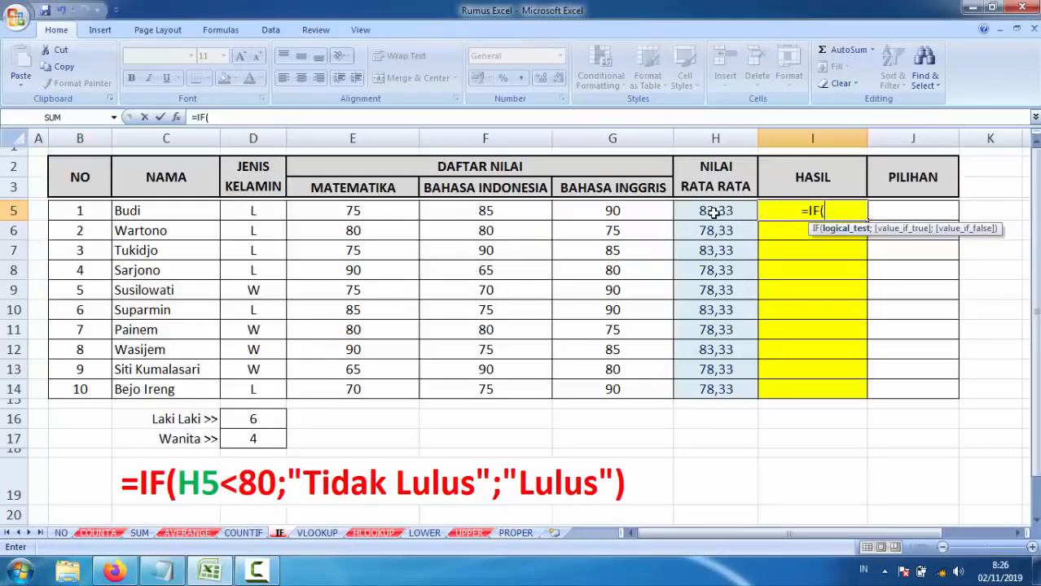
{"action": "left_click", "coordinate": [714, 213]}
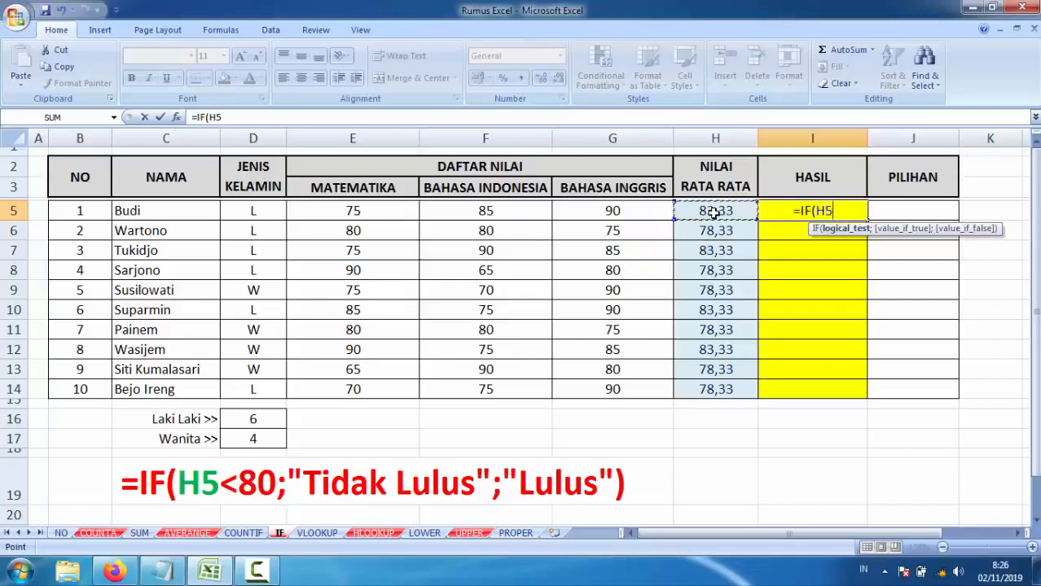
{"action": "type", "text": ","}
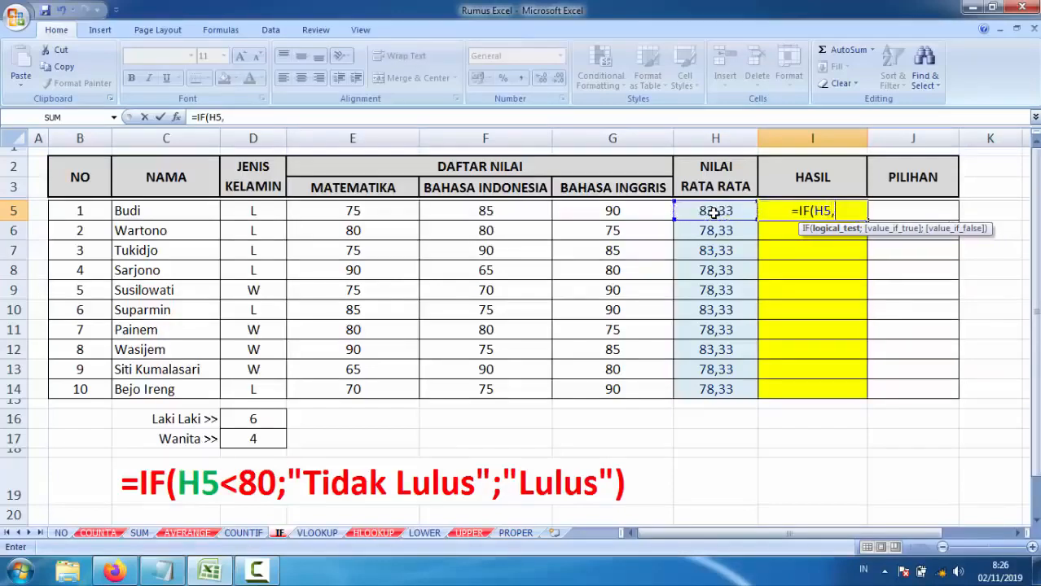
{"action": "key", "text": "BackSpace"}
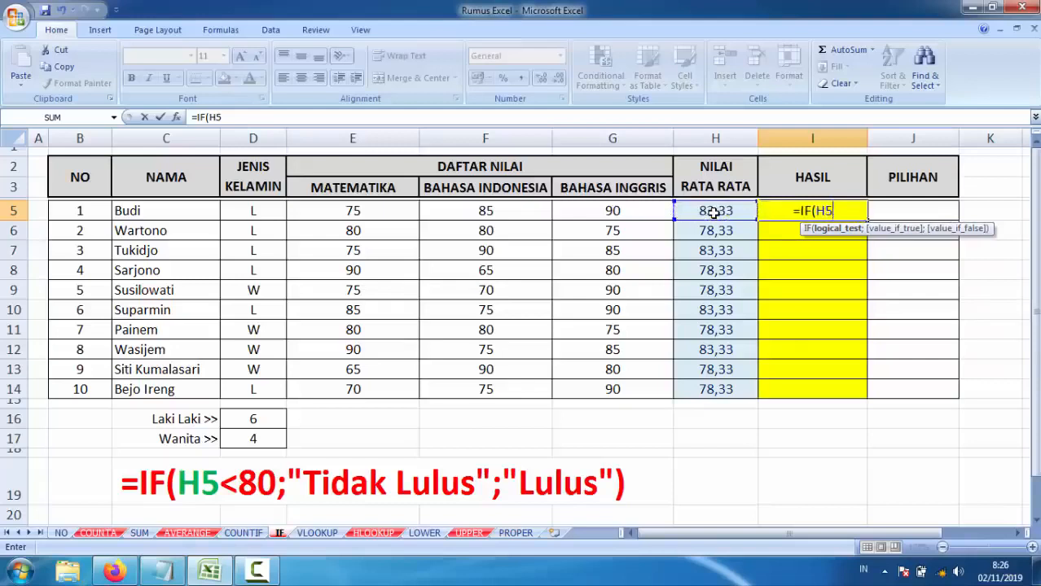
{"action": "type", "text": "<"}
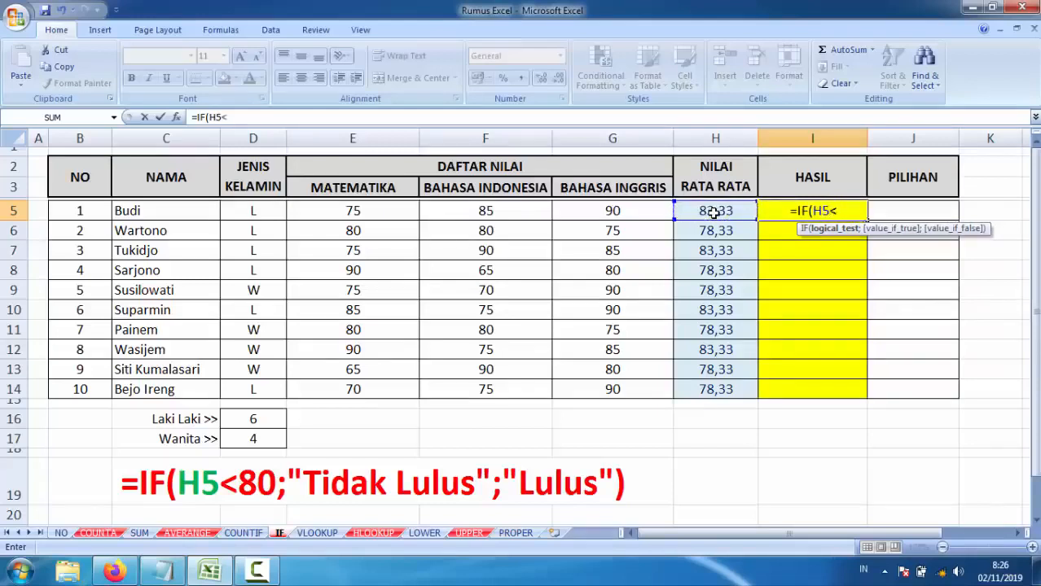
{"action": "type", "text": "80"}
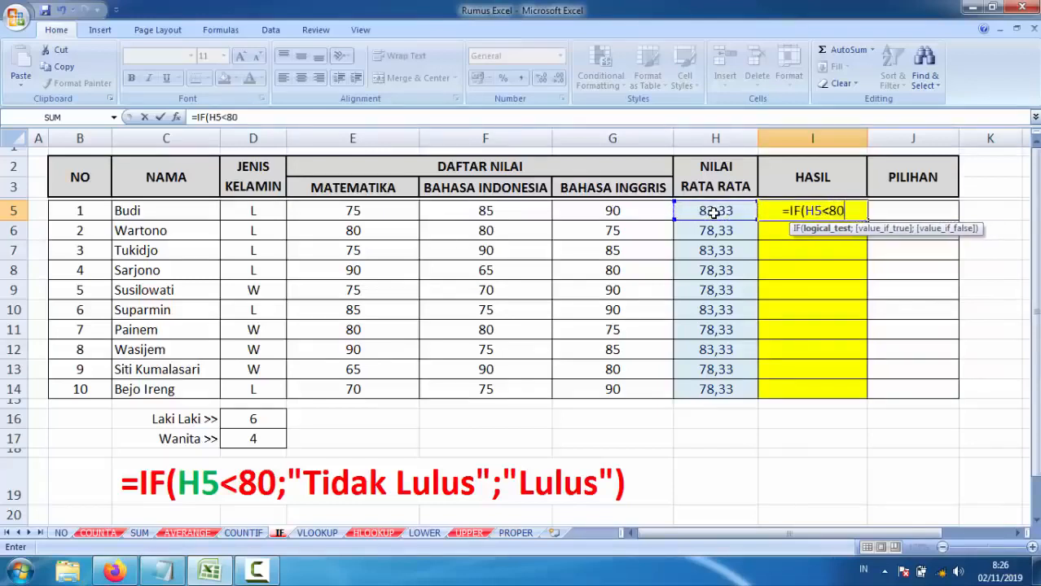
{"action": "type", "text": ";"}
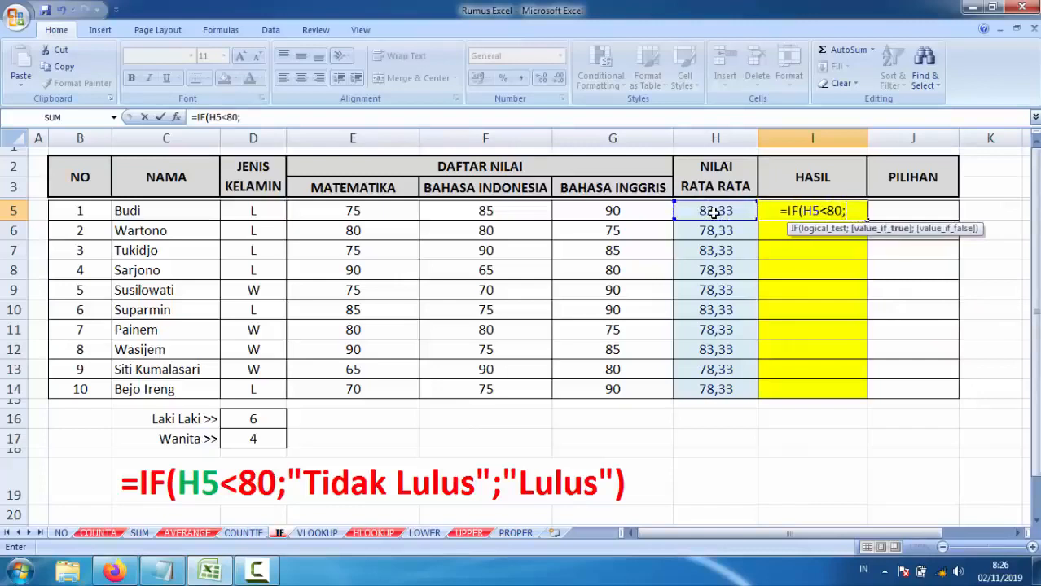
Step: Complete the IF formula in I5 with "Tidak Lulus" as the true result and "Lulus" as the false result
{"action": "type", "text": "\"Ti"}
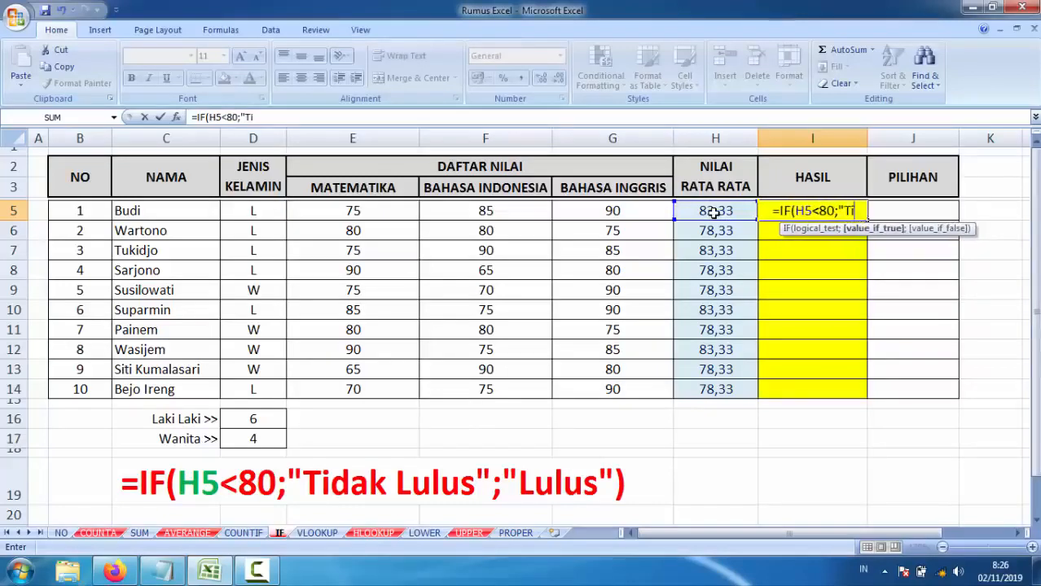
{"action": "type", "text": "dak"}
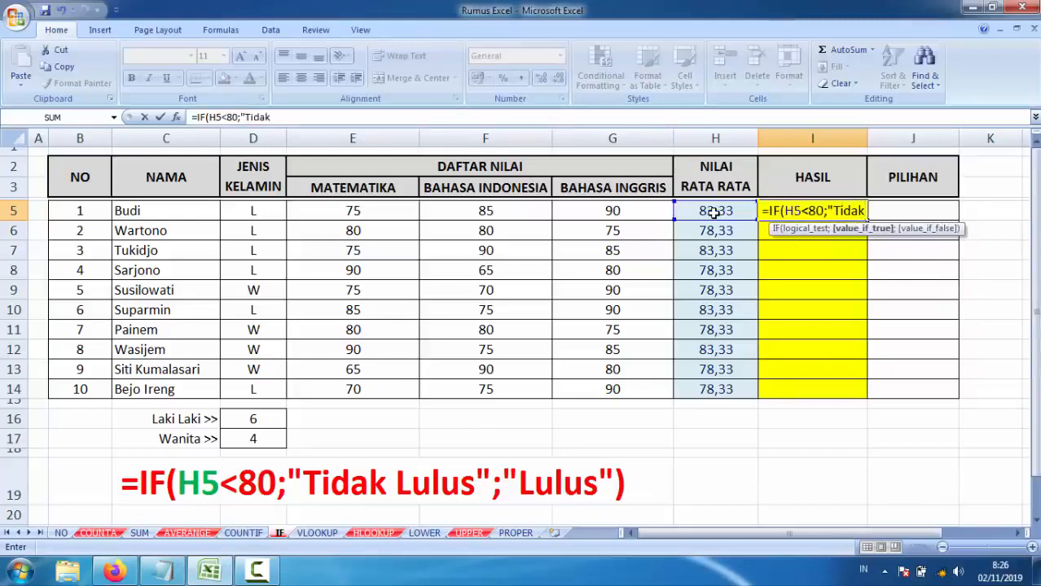
{"action": "type", "text": " Lulus"}
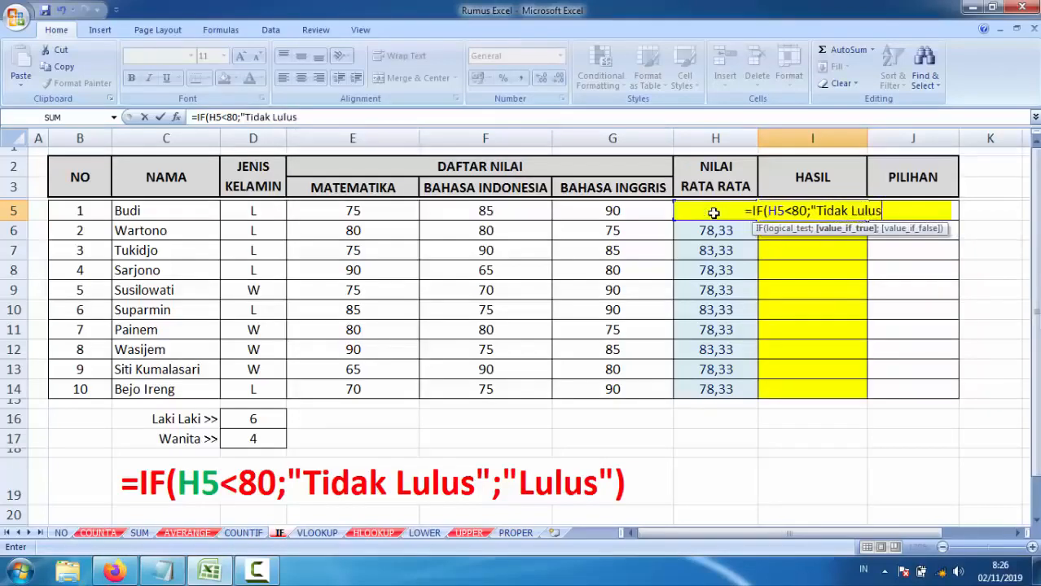
{"action": "type", "text": "\""}
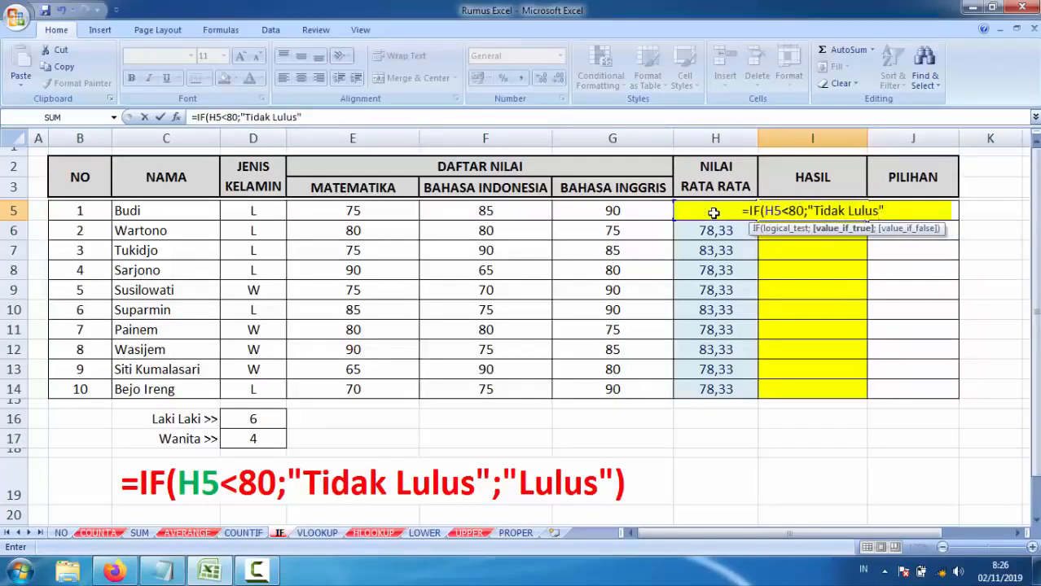
{"action": "type", "text": ";"}
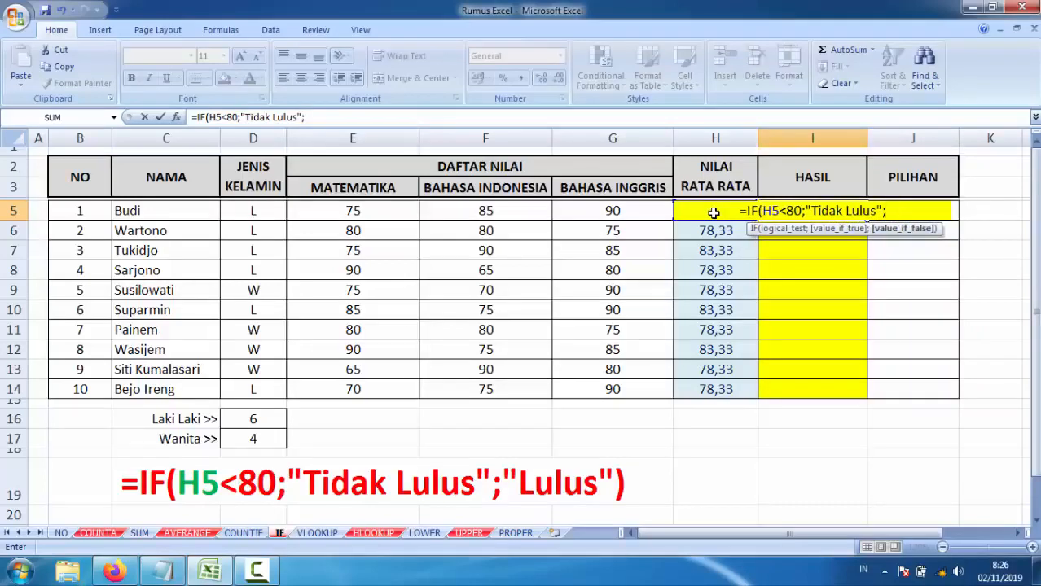
{"action": "type", "text": "\"L"}
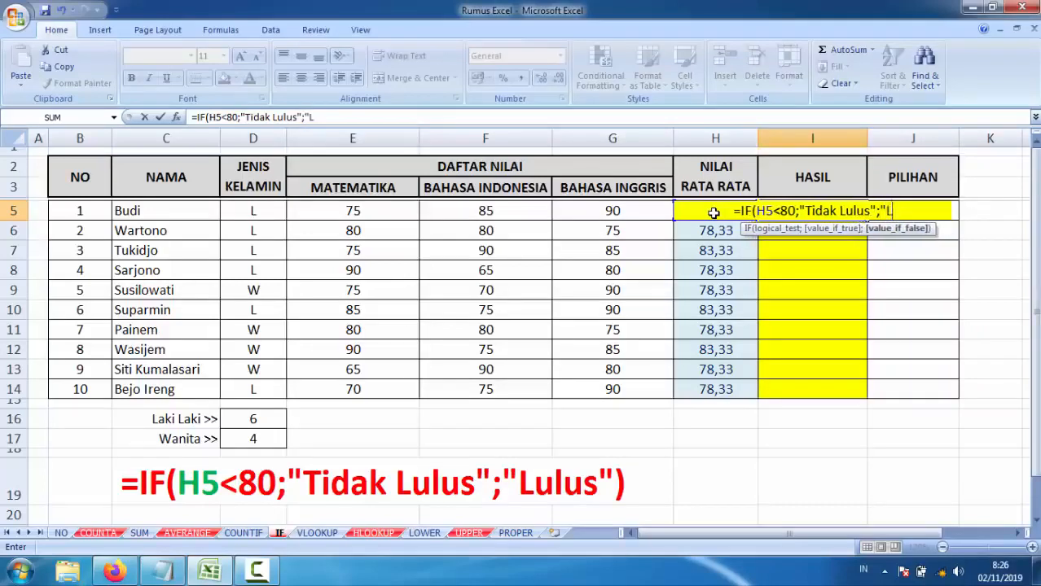
{"action": "type", "text": "ulus"}
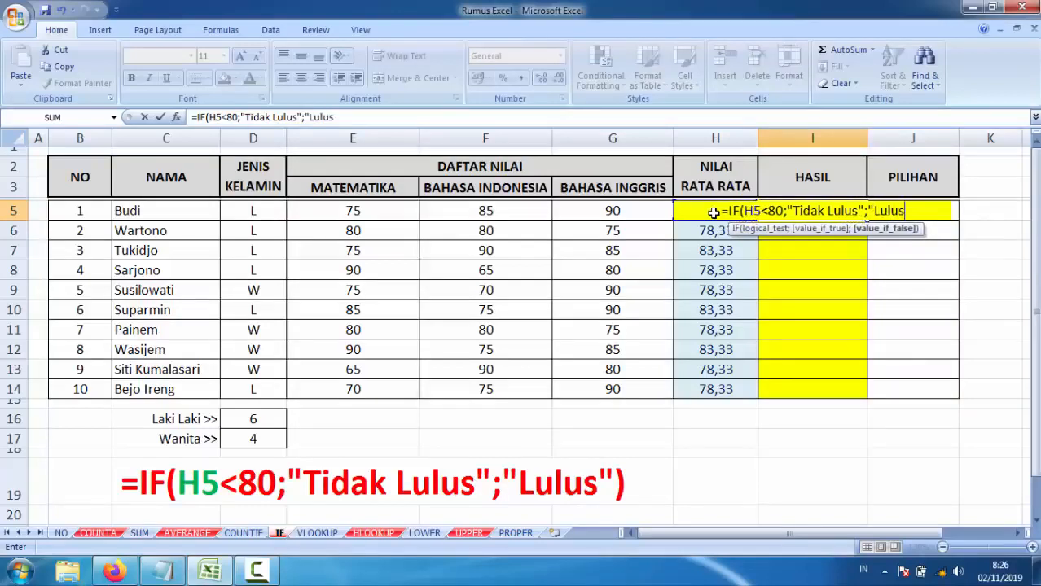
{"action": "type", "text": "\""}
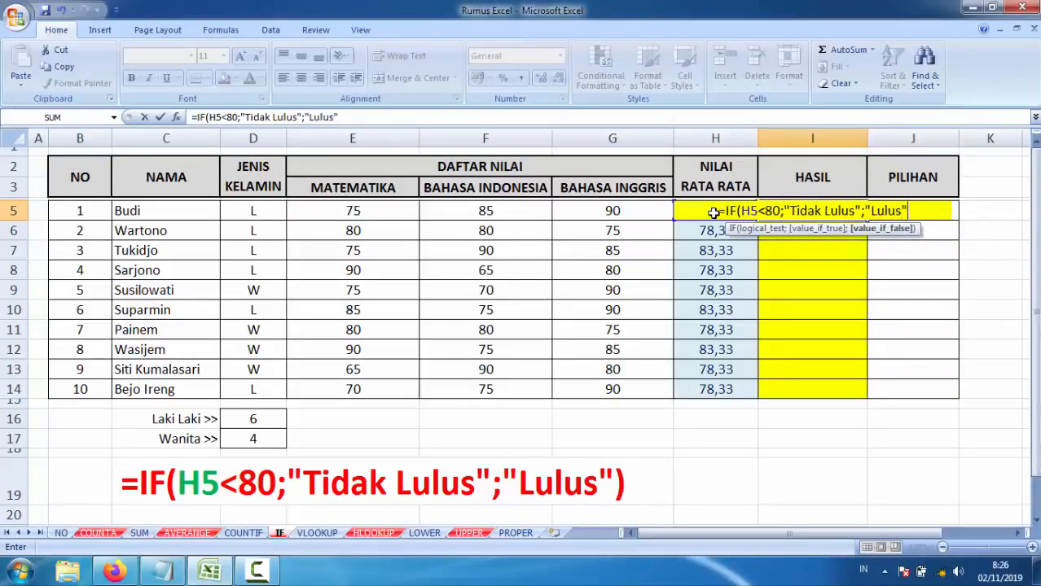
{"action": "type", "text": ")"}
{"action": "key", "text": "Return"}
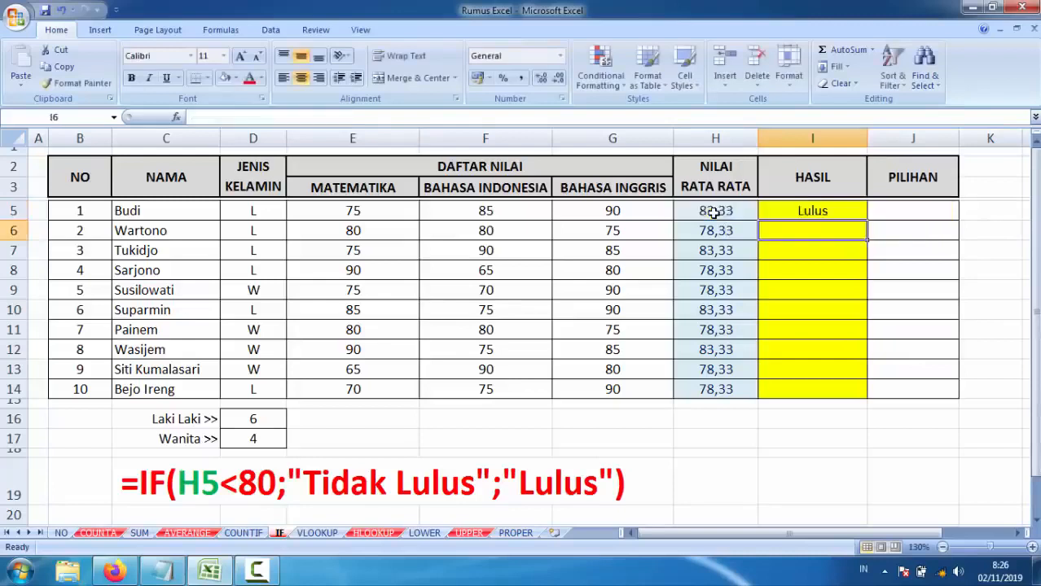
Step: Copy the IF formula from I5 down through I14 to fill the HASIL column, and check the copy in I6
{"action": "left_click", "coordinate": [794, 212]}
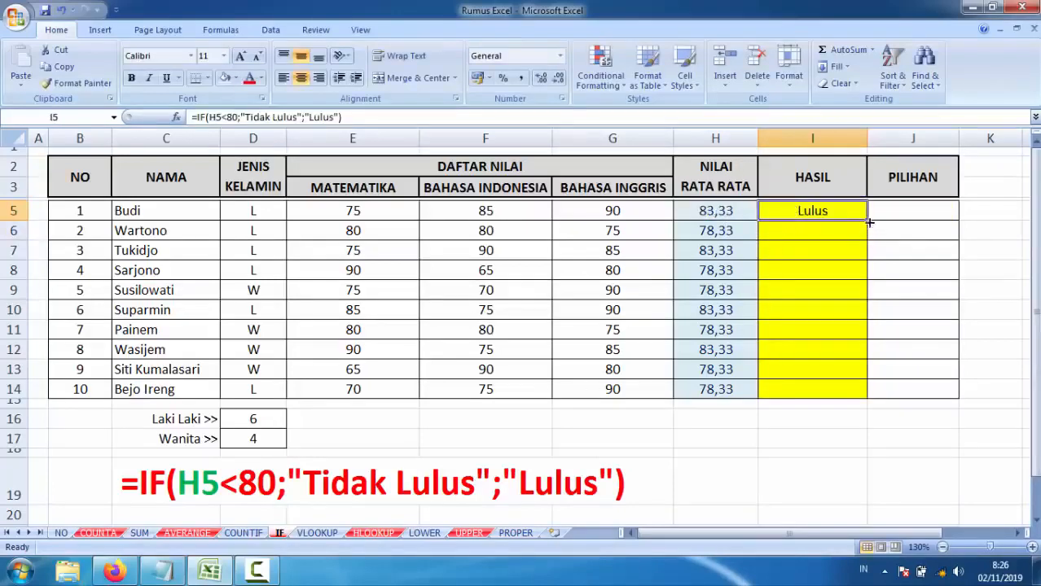
{"action": "left_click_drag", "start_coordinate": [867, 218], "coordinate": [868, 400]}
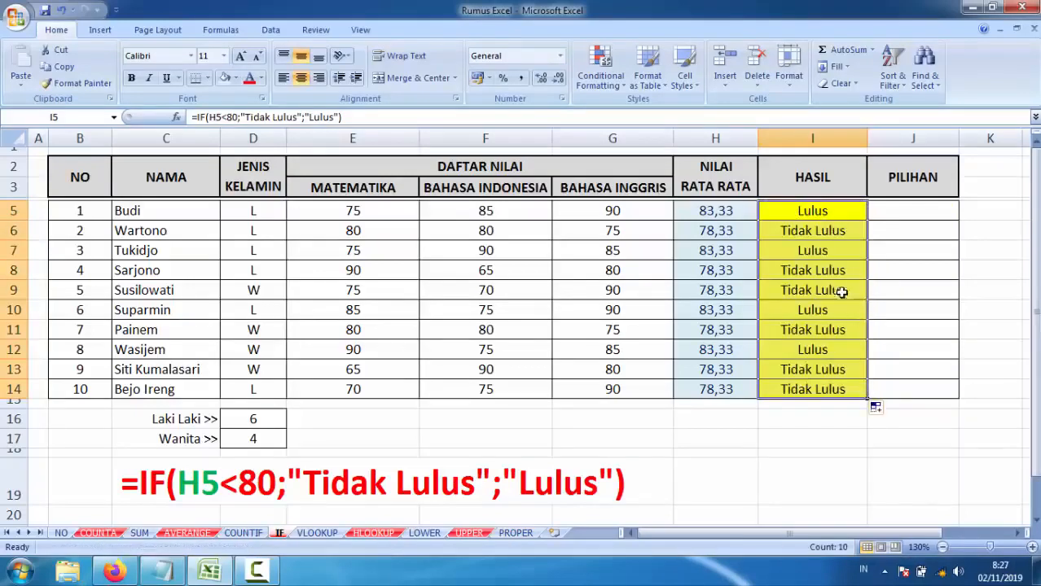
{"action": "left_click", "coordinate": [817, 232]}
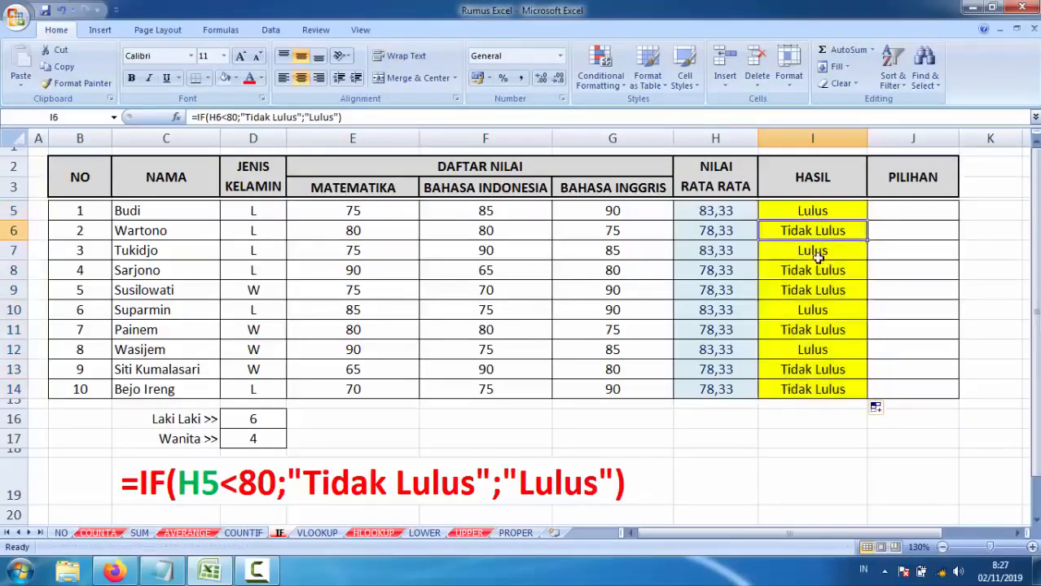
Step: Open the VLOOKUP sheet and examine the grade table, the lookup number in J2 and the empty result table in L2:N10
{"action": "key", "text": "ctrl+Page_Down"}
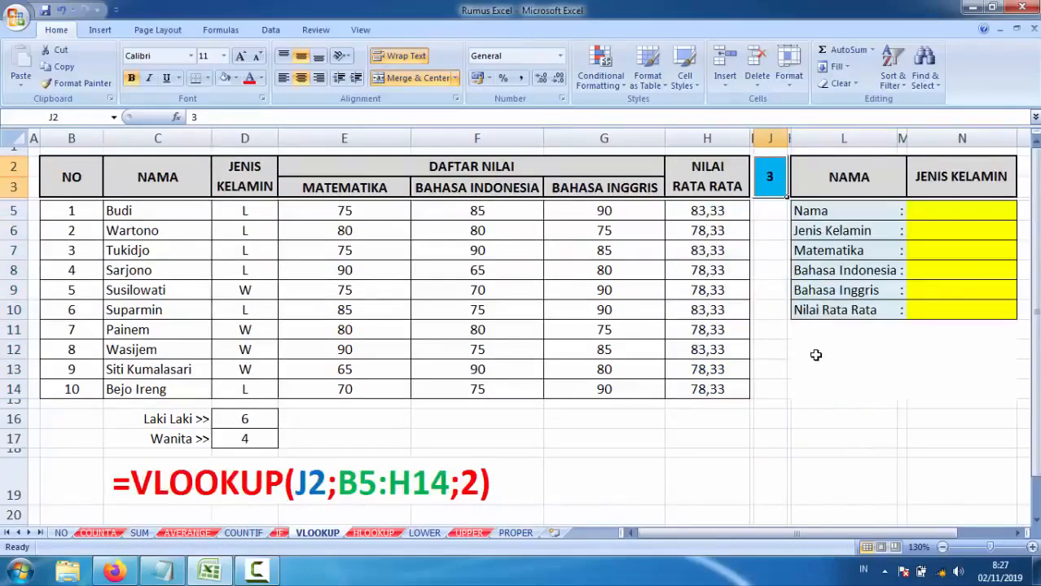
{"action": "left_click", "coordinate": [62, 209]}
{"action": "left_click_drag", "start_coordinate": [62, 208], "coordinate": [691, 385]}
{"action": "left_click", "coordinate": [880, 246]}
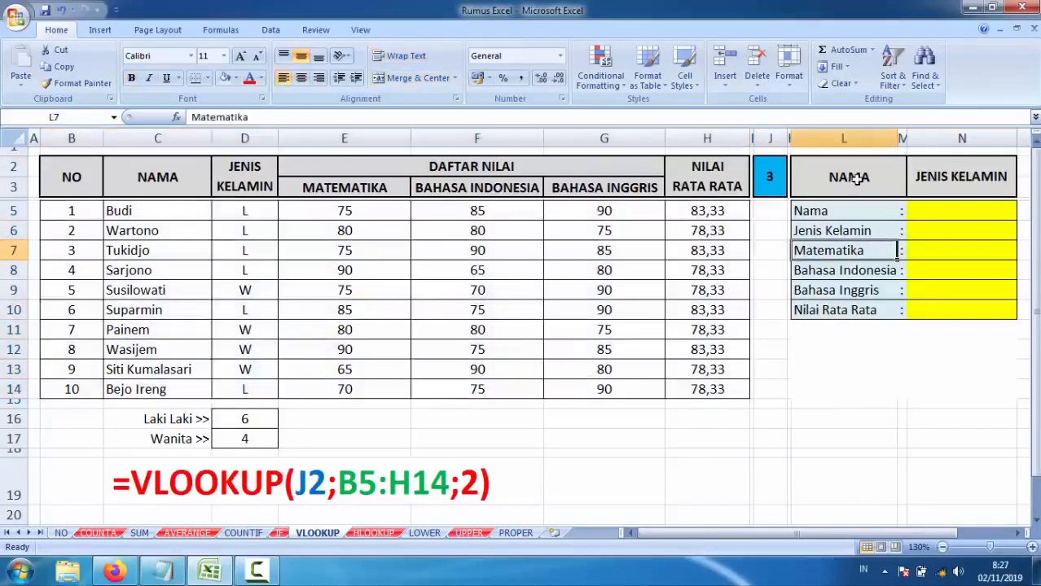
{"action": "left_click_drag", "start_coordinate": [851, 182], "coordinate": [929, 306]}
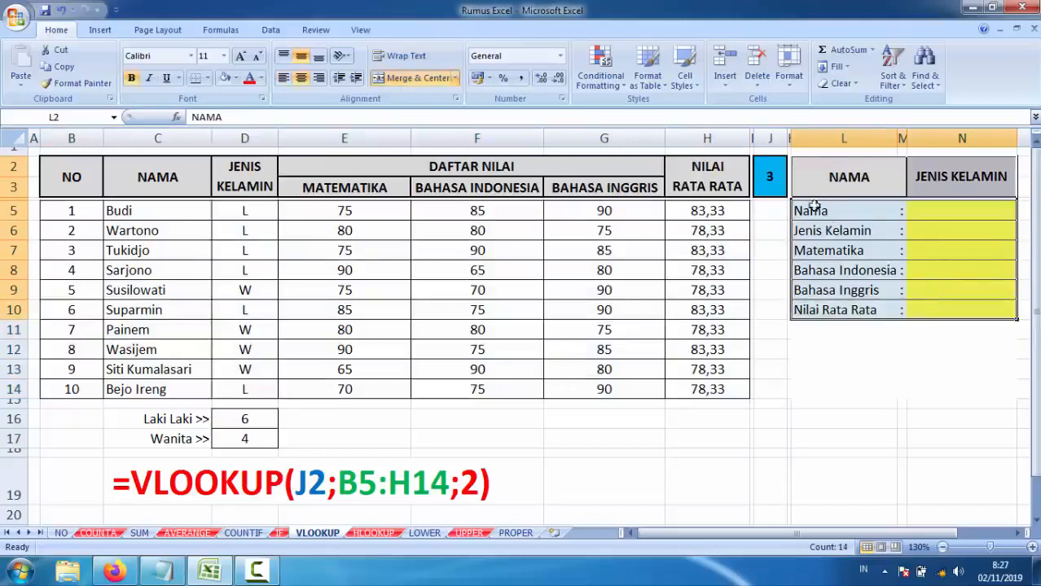
{"action": "left_click", "coordinate": [770, 181]}
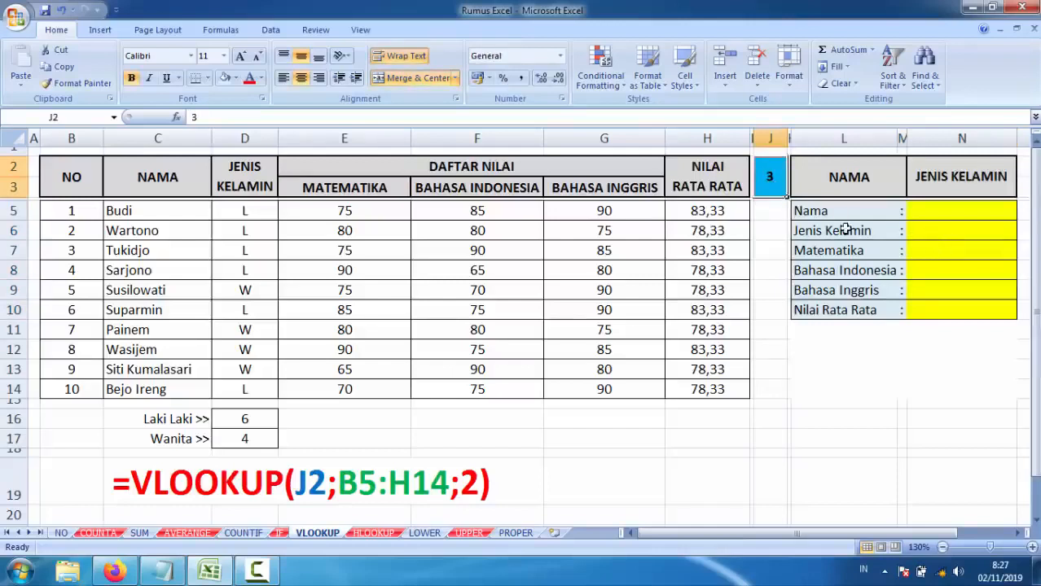
{"action": "left_click_drag", "start_coordinate": [847, 211], "coordinate": [852, 311]}
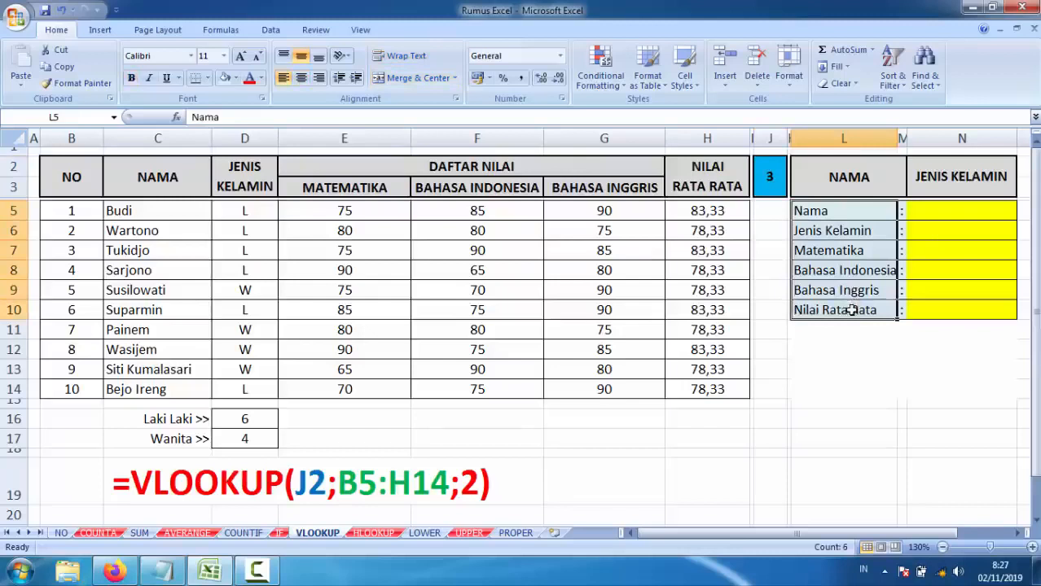
Step: Enter a VLOOKUP formula in the Nama result cell N5 with lookup value J2, table range B5:H14 and column index 2
{"action": "left_click", "coordinate": [935, 212]}
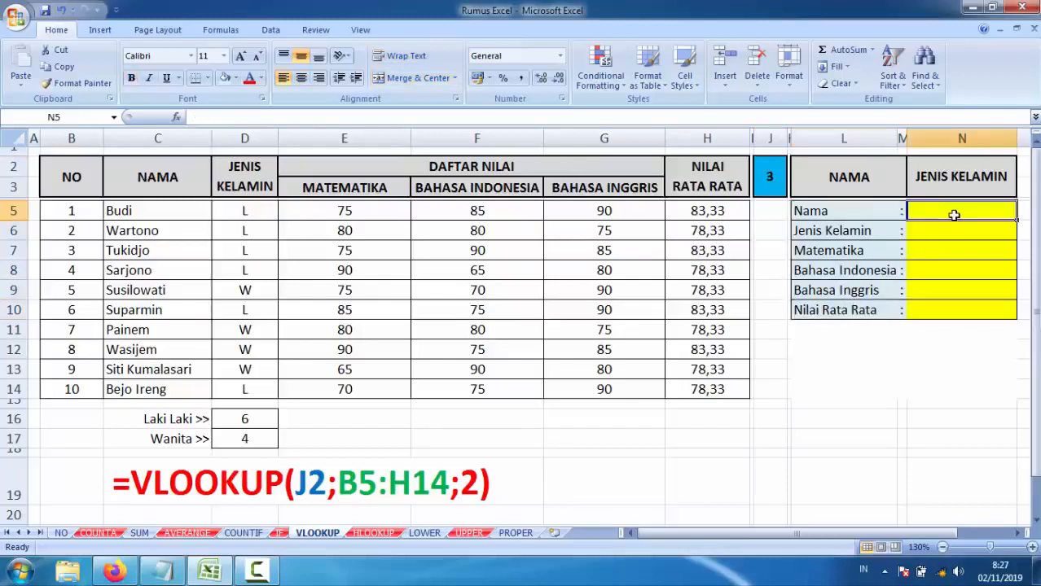
{"action": "type", "text": "=vloo"}
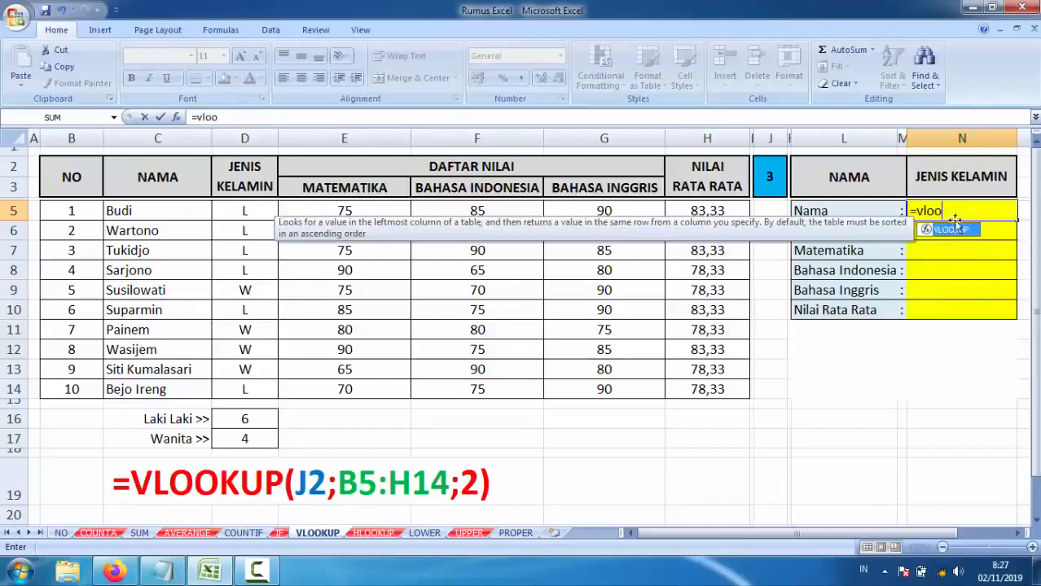
{"action": "double_click", "coordinate": [954, 230]}
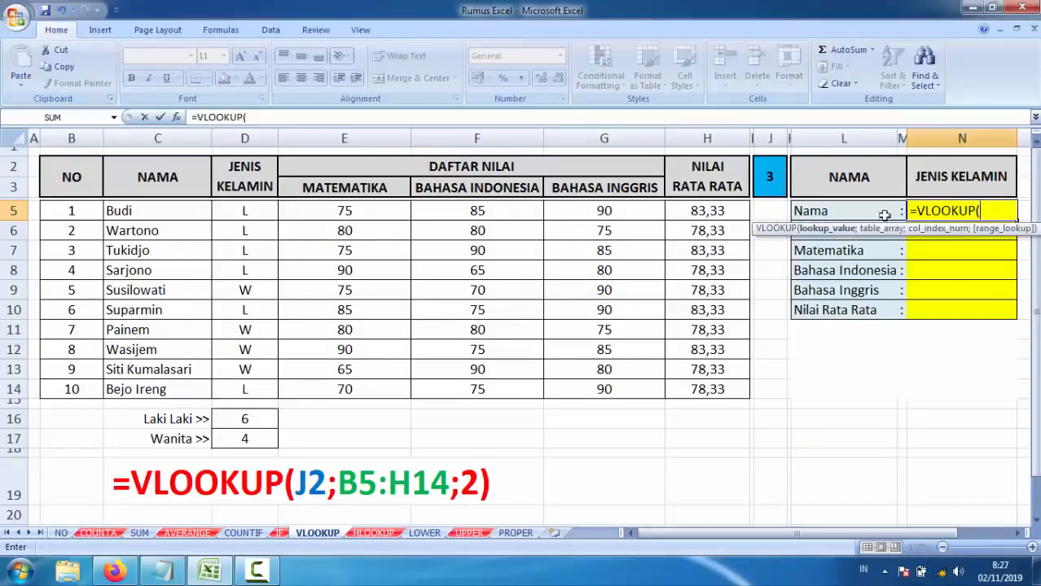
{"action": "left_click", "coordinate": [770, 180]}
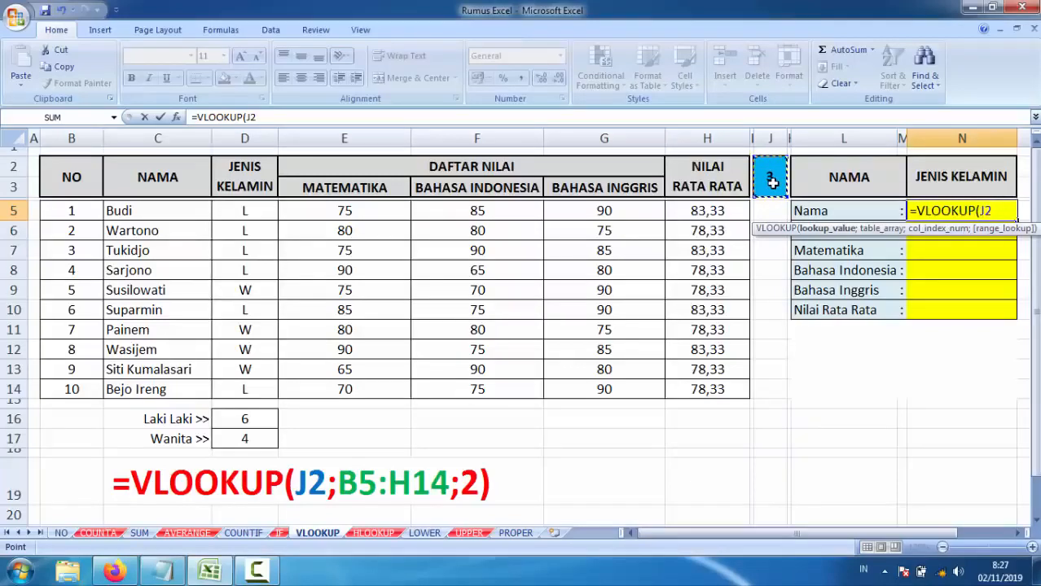
{"action": "type", "text": ";"}
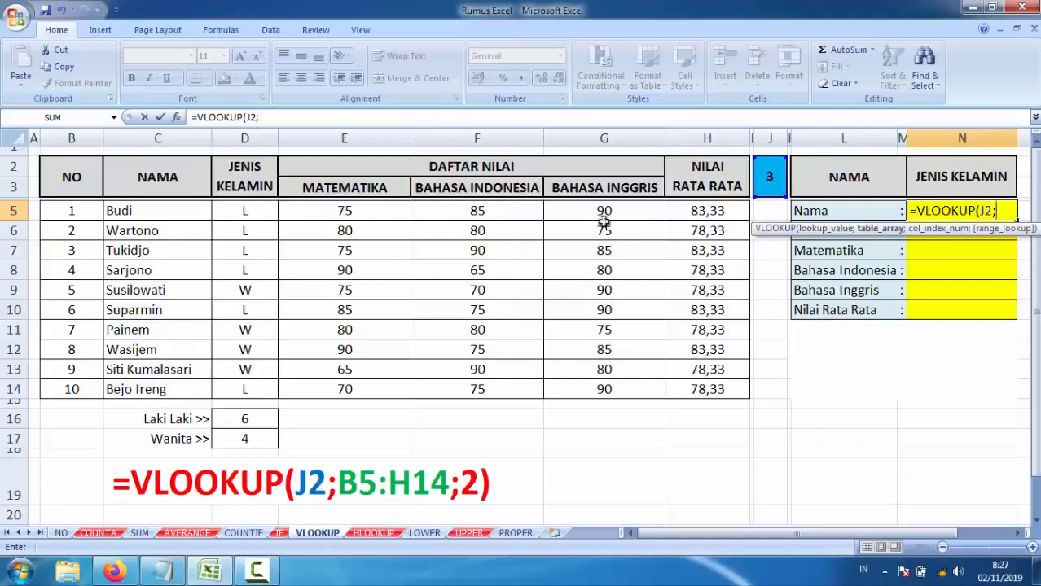
{"action": "left_click_drag", "start_coordinate": [73, 212], "coordinate": [691, 391]}
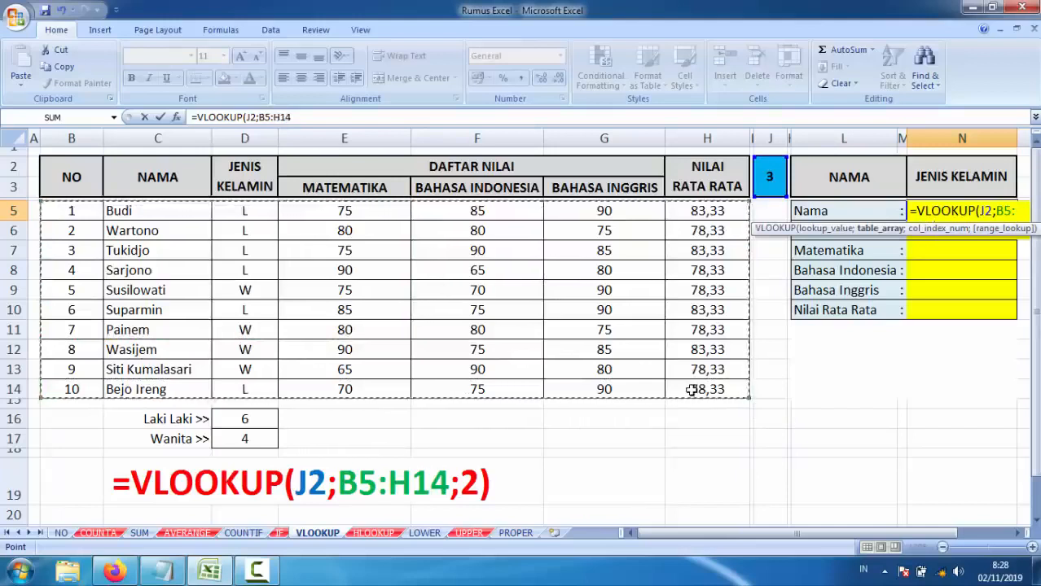
{"action": "type", "text": ";2"}
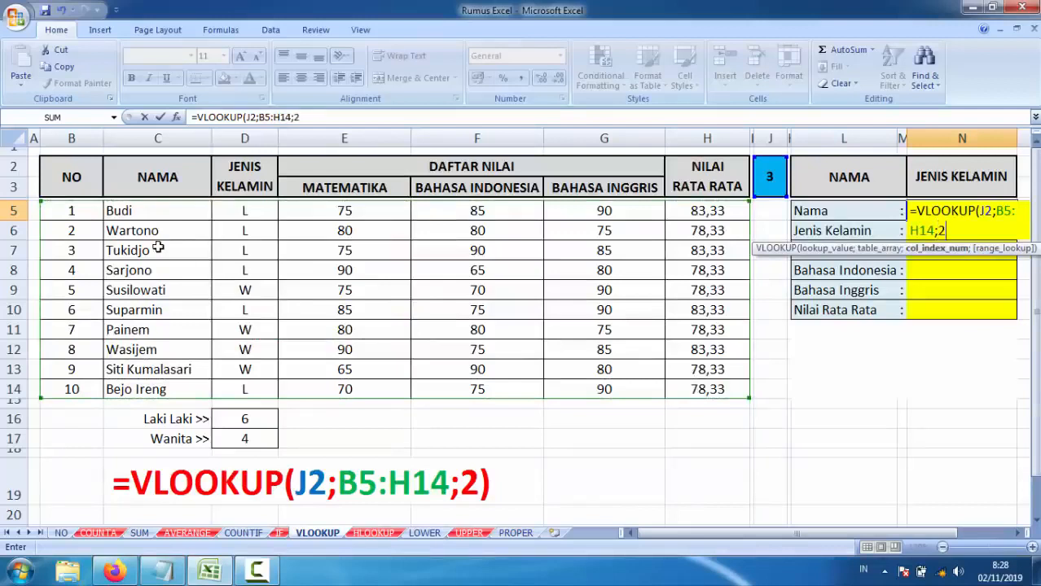
{"action": "key", "text": "Return"}
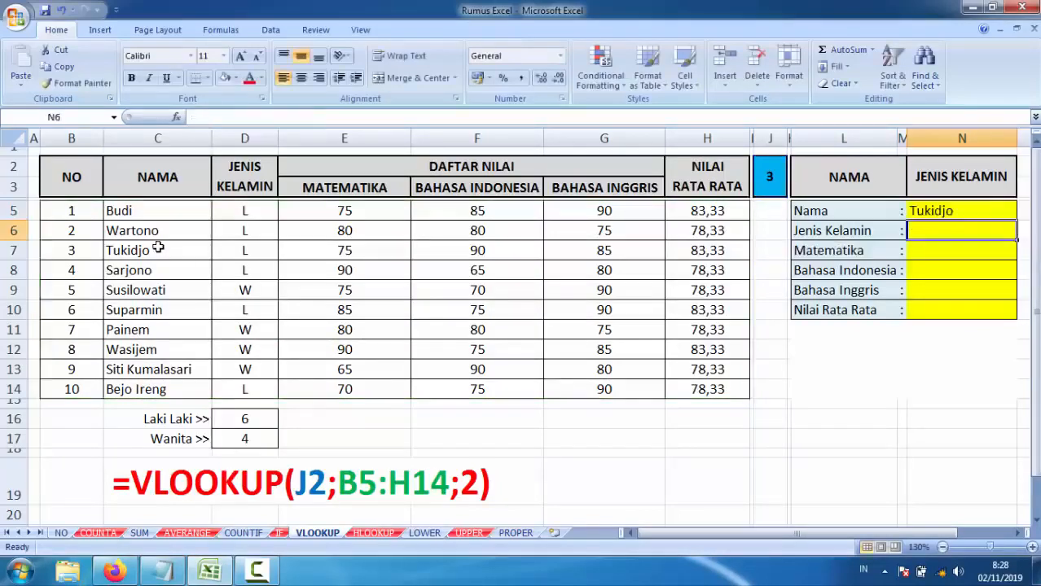
Step: Try to copy the VLOOKUP formula with relative references from N5 down through N10, and clear the copies in N6:N10
{"action": "left_click", "coordinate": [962, 211]}
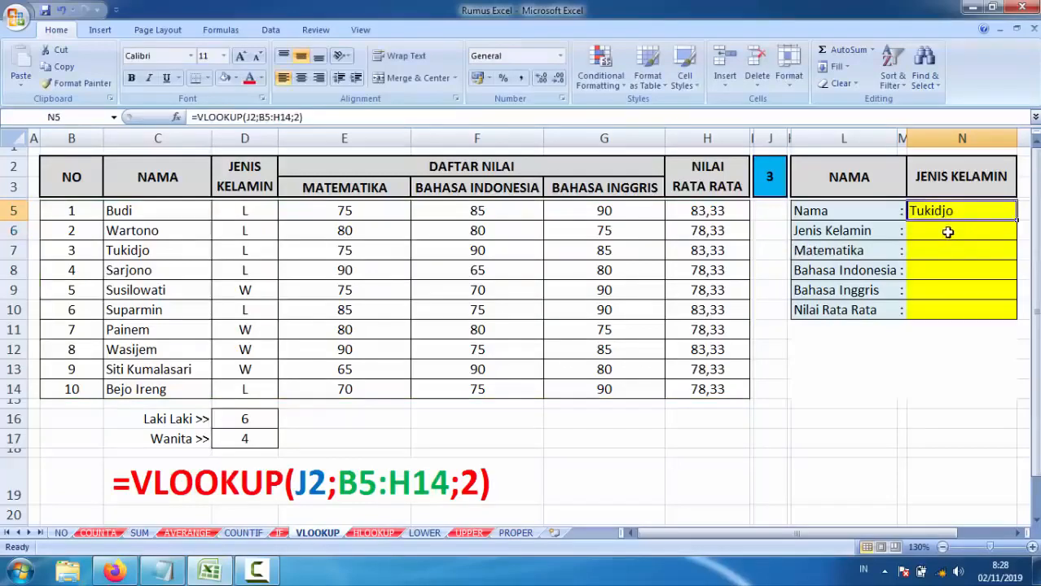
{"action": "left_click", "coordinate": [948, 233]}
{"action": "left_click", "coordinate": [950, 214]}
{"action": "left_click_drag", "start_coordinate": [1017, 222], "coordinate": [1019, 304]}
{"action": "left_click", "coordinate": [971, 285]}
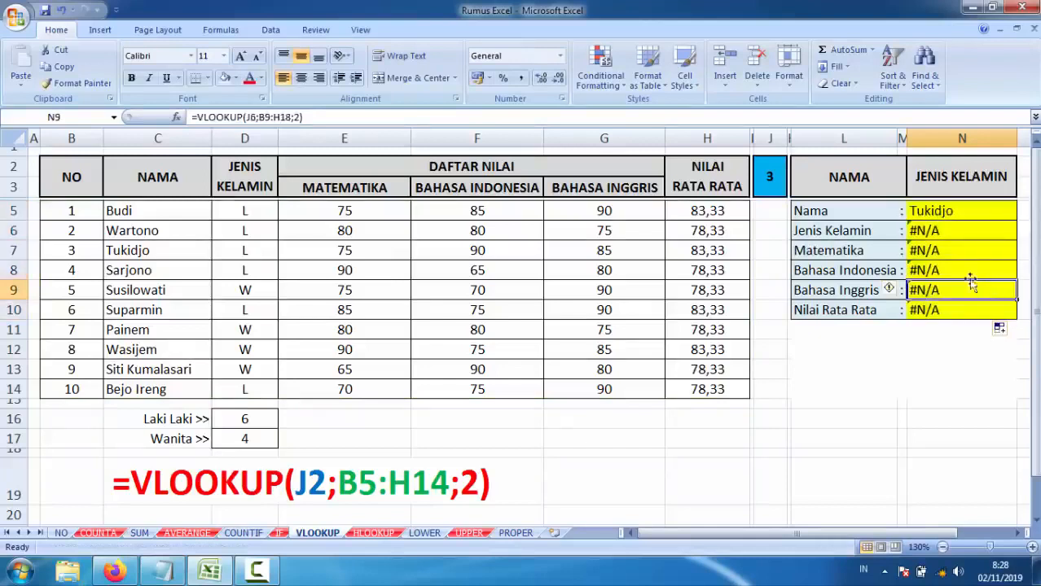
{"action": "left_click_drag", "start_coordinate": [939, 232], "coordinate": [938, 313]}
{"action": "key", "text": "Delete"}
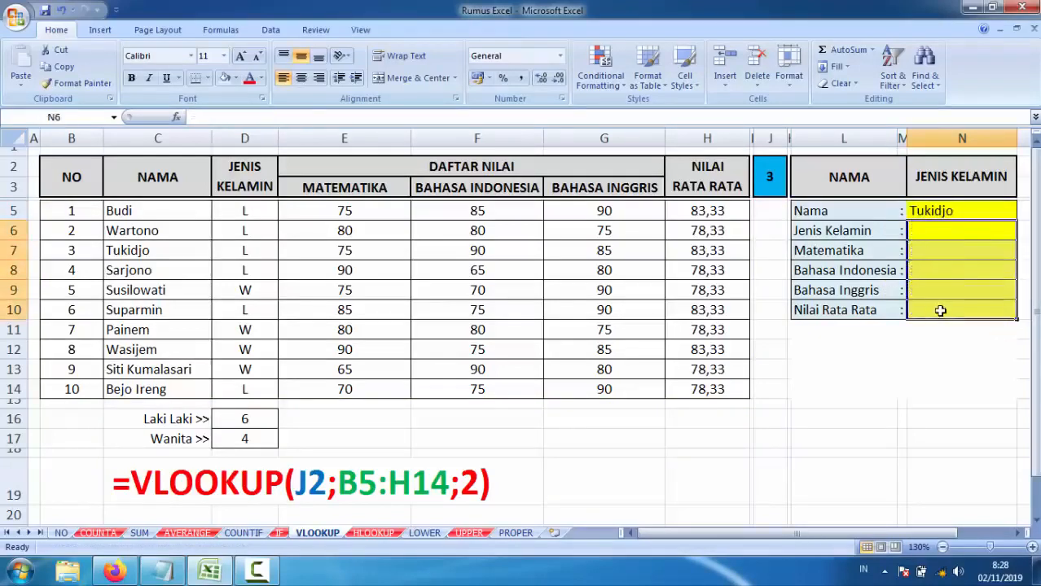
Step: Make the lookup value and table range in the N5 formula absolute as $J$2 and $B$5:$H$14
{"action": "left_click", "coordinate": [937, 211]}
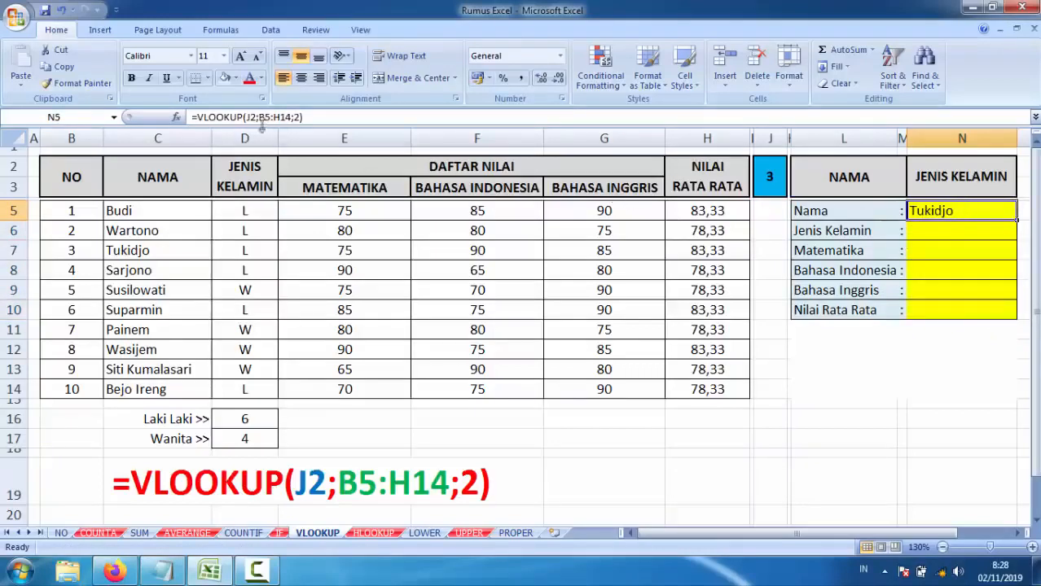
{"action": "left_click", "coordinate": [248, 118]}
{"action": "left_click_drag", "start_coordinate": [250, 117], "coordinate": [291, 117]}
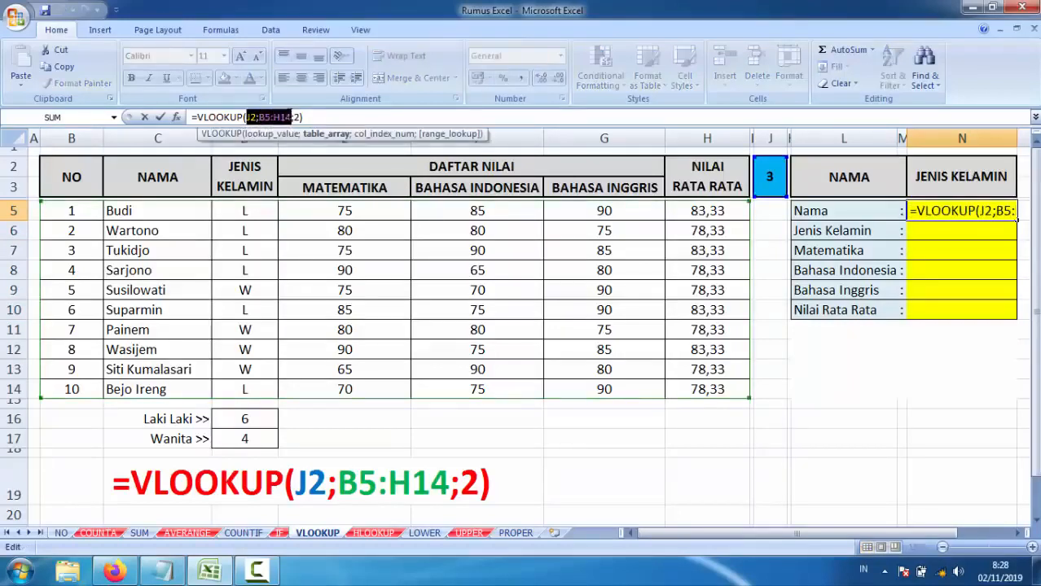
{"action": "key", "text": "F4"}
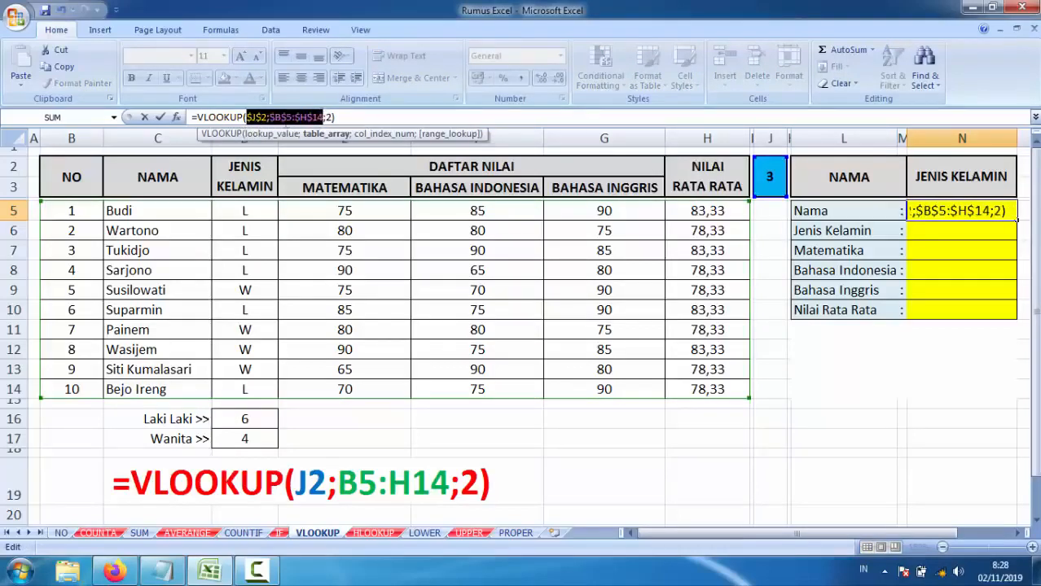
{"action": "key", "text": "Return"}
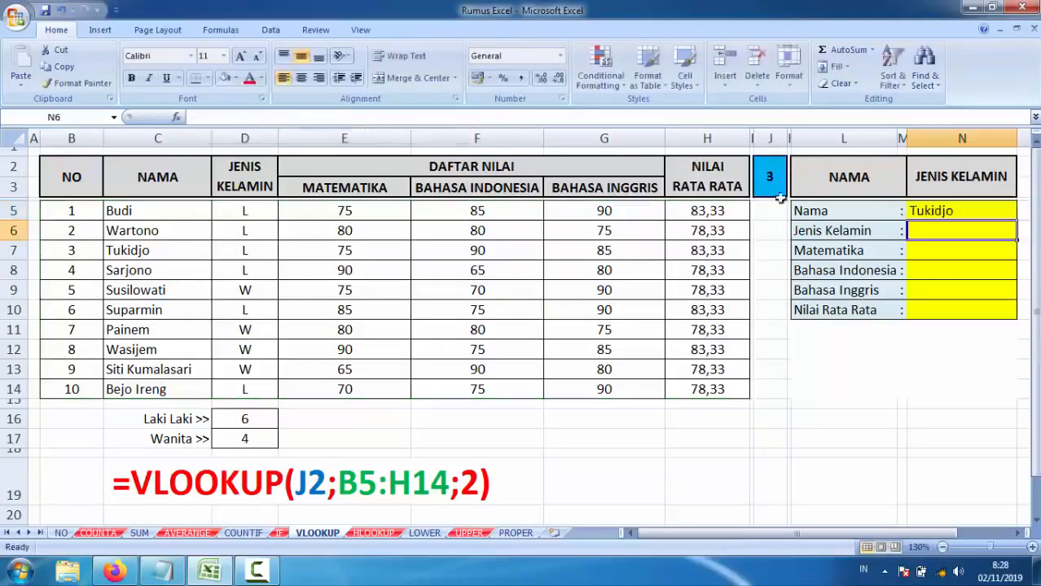
Step: Copy the absolute VLOOKUP formula from N5 down through N10, and check the copy in N6 and the lookup cell J2
{"action": "left_click", "coordinate": [944, 212]}
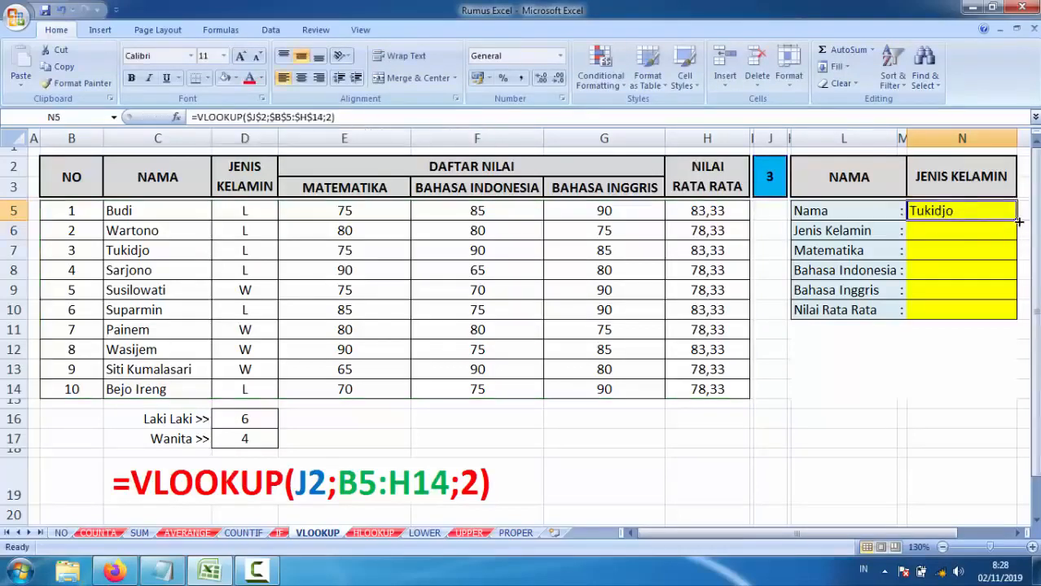
{"action": "left_click_drag", "start_coordinate": [1018, 221], "coordinate": [1016, 321]}
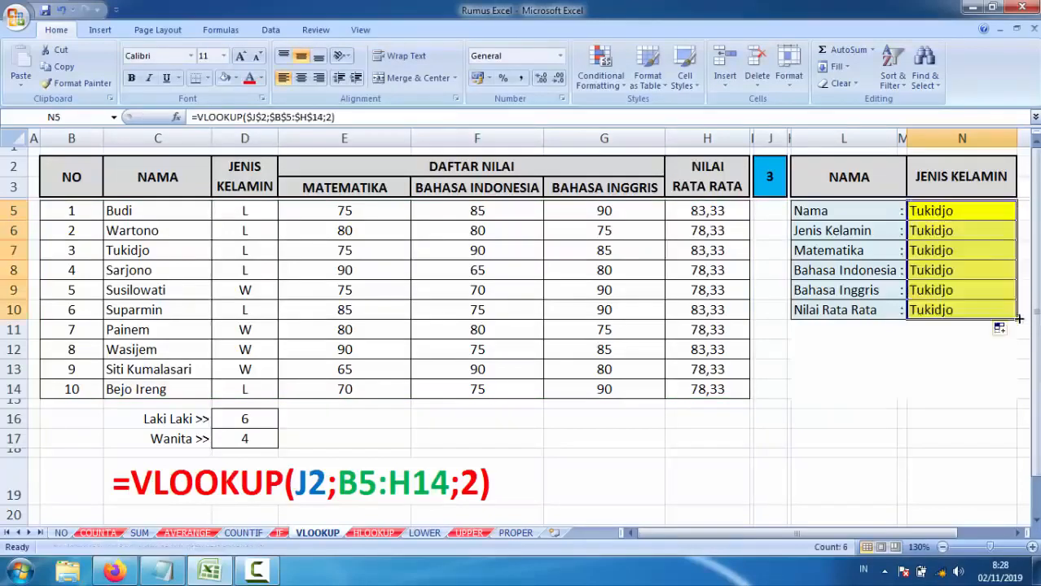
{"action": "left_click", "coordinate": [934, 243]}
{"action": "left_click", "coordinate": [932, 233]}
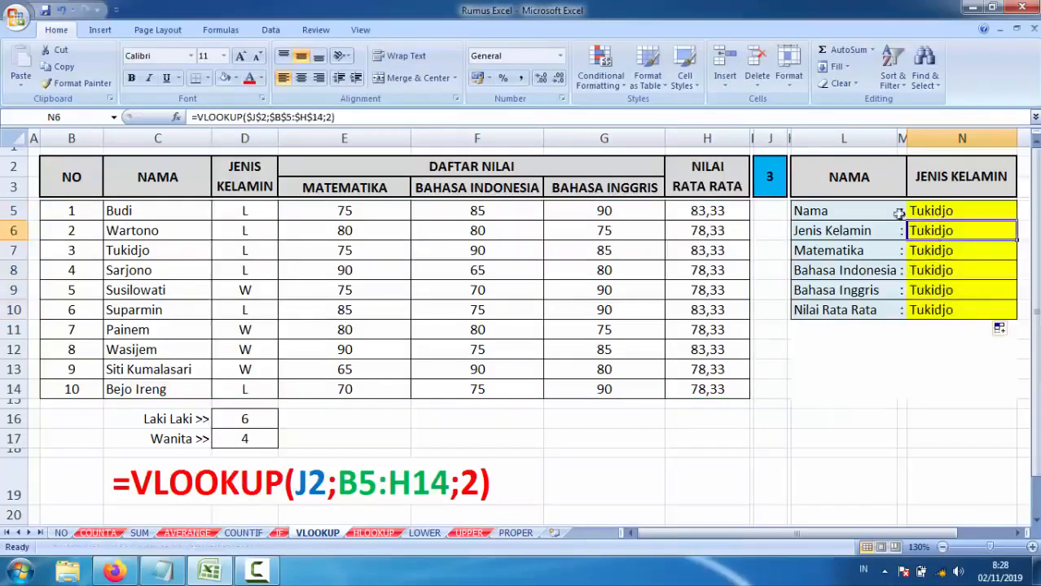
{"action": "left_click", "coordinate": [770, 176]}
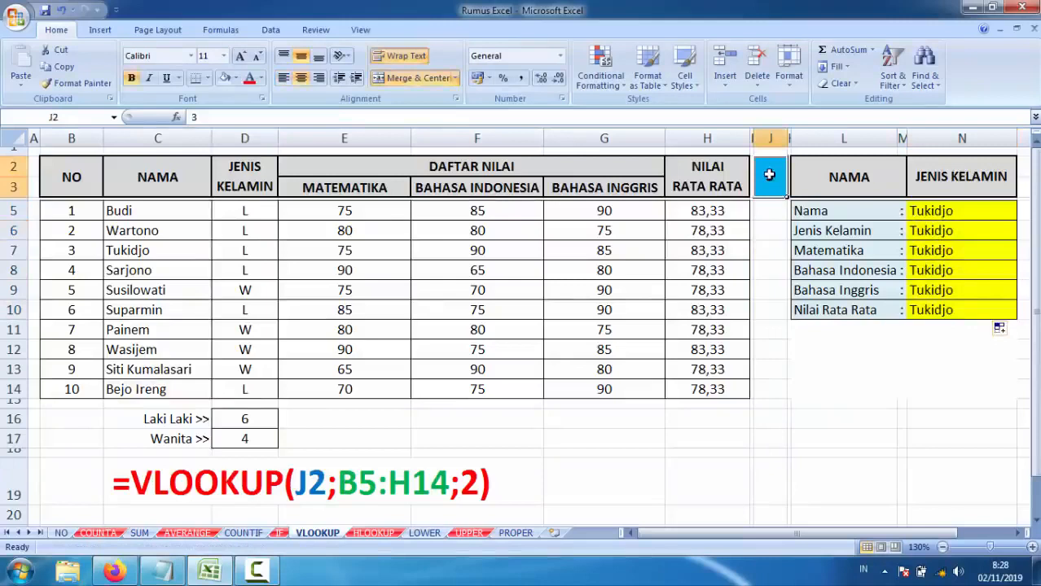
Step: Set the column index of the Jenis Kelamin VLOOKUP formula in N6 to 3
{"action": "left_click", "coordinate": [965, 236]}
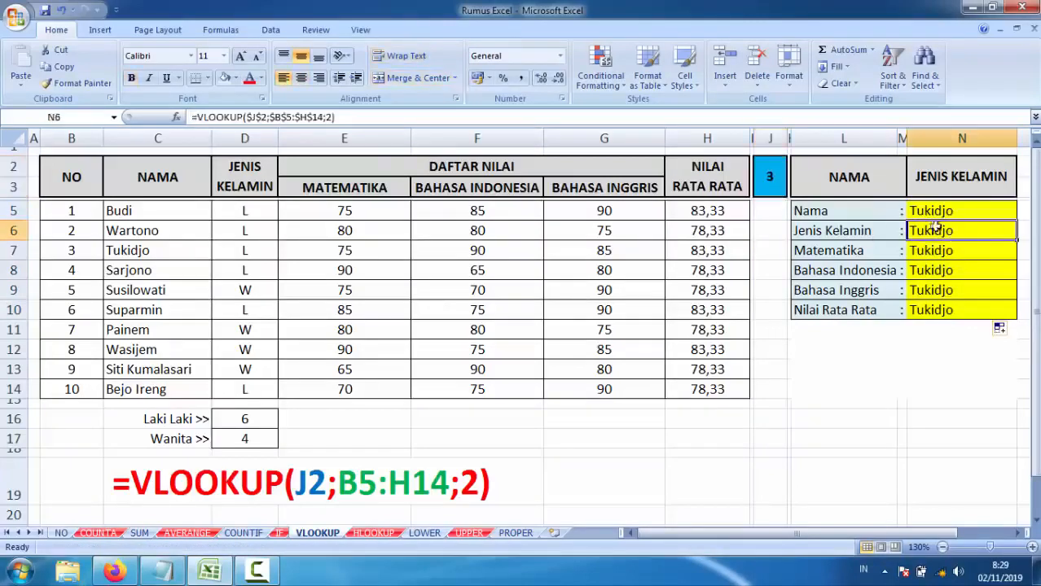
{"action": "left_click", "coordinate": [336, 118]}
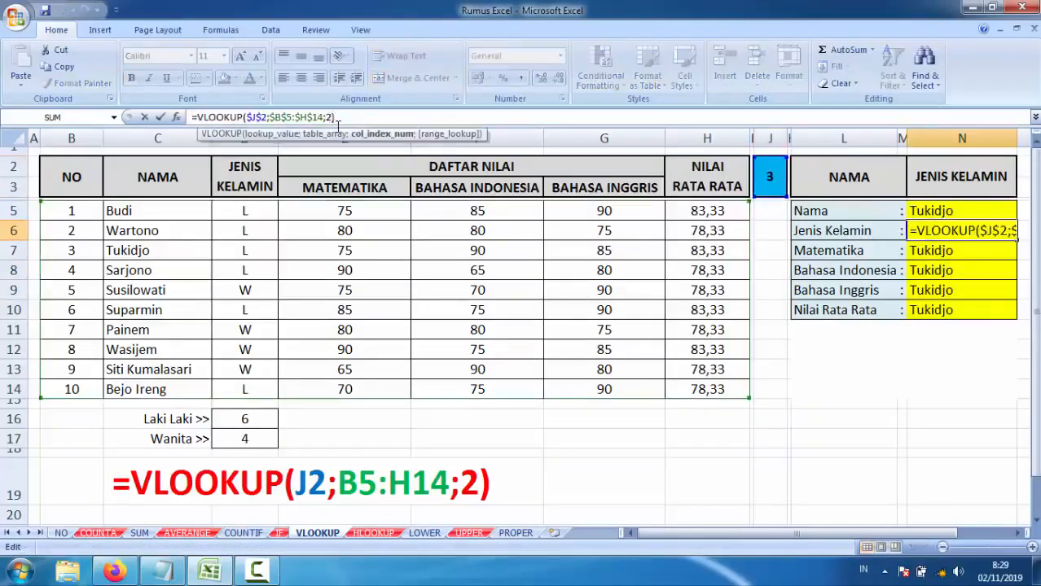
{"action": "key", "text": "Left"}
{"action": "key", "text": "BackSpace"}
{"action": "type", "text": "3"}
{"action": "key", "text": "Return"}
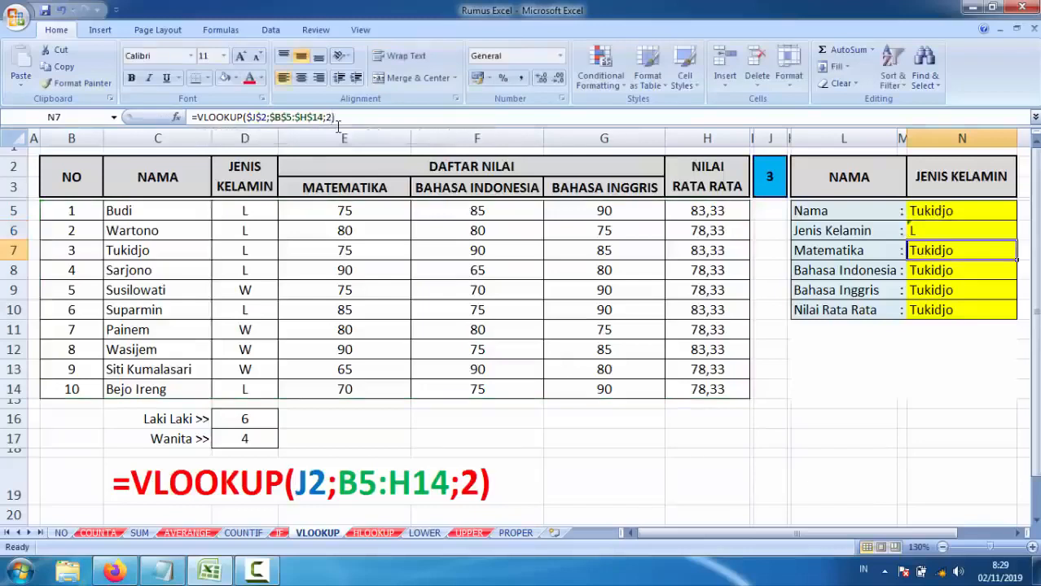
Step: Set the VLOOKUP column index to 4 for Matematika in N7 and to 5 for Bahasa Indonesia in N8
{"action": "left_click", "coordinate": [331, 117]}
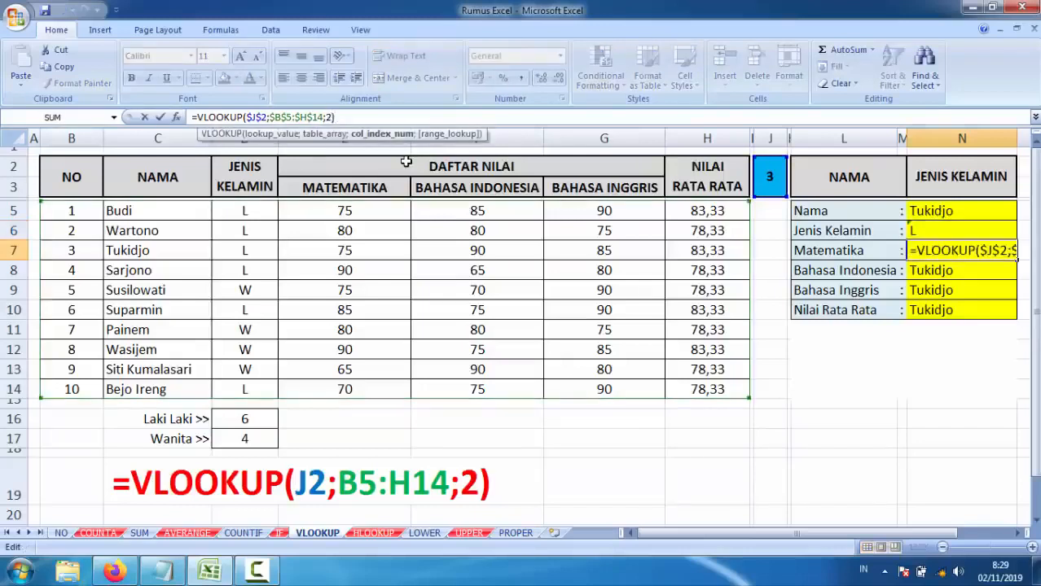
{"action": "key", "text": "BackSpace"}
{"action": "type", "text": "4"}
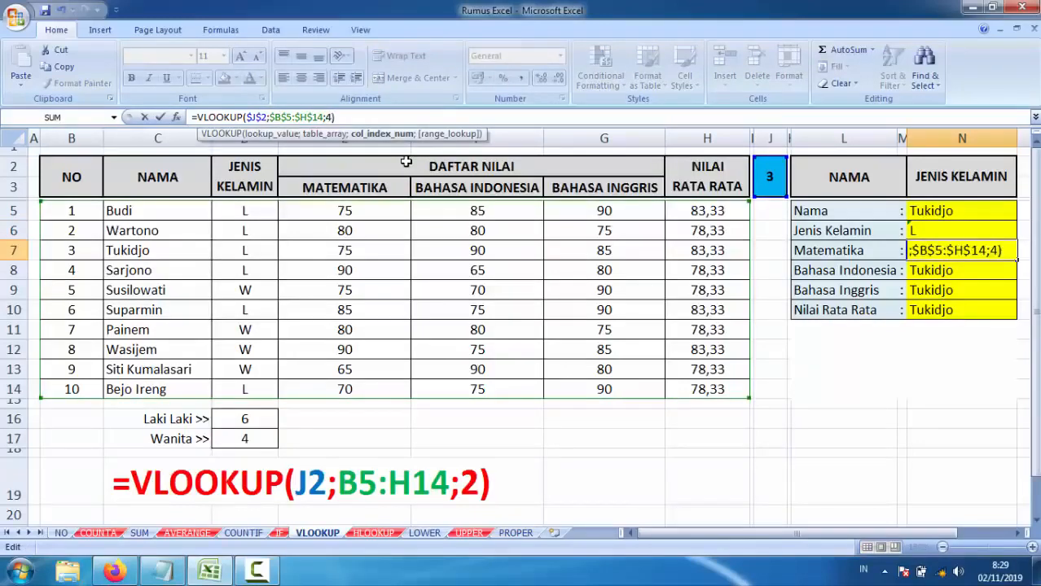
{"action": "key", "text": "Return"}
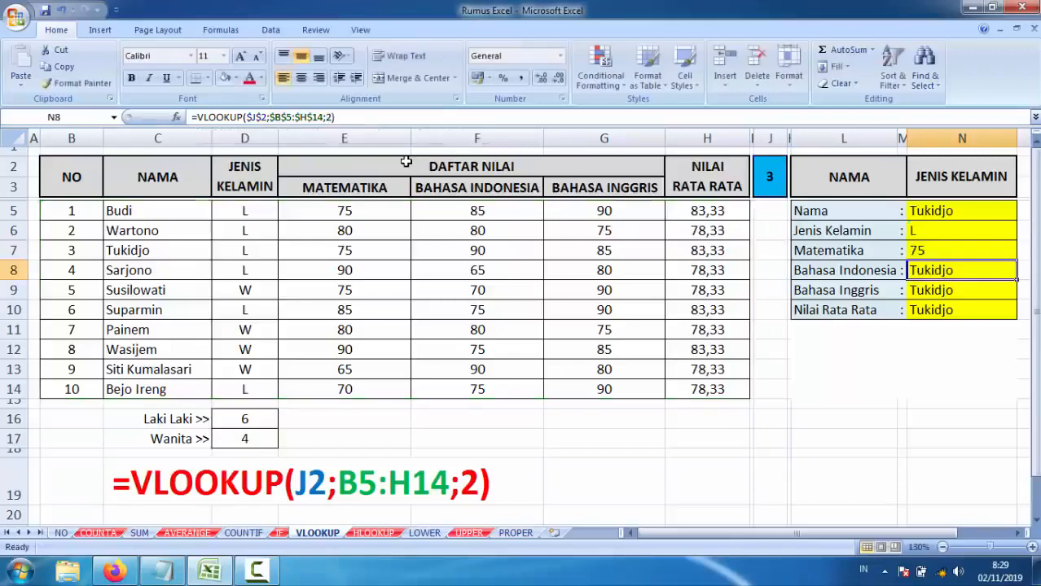
{"action": "left_click", "coordinate": [332, 118]}
{"action": "key", "text": "BackSpace"}
{"action": "type", "text": "5"}
{"action": "key", "text": "Return"}
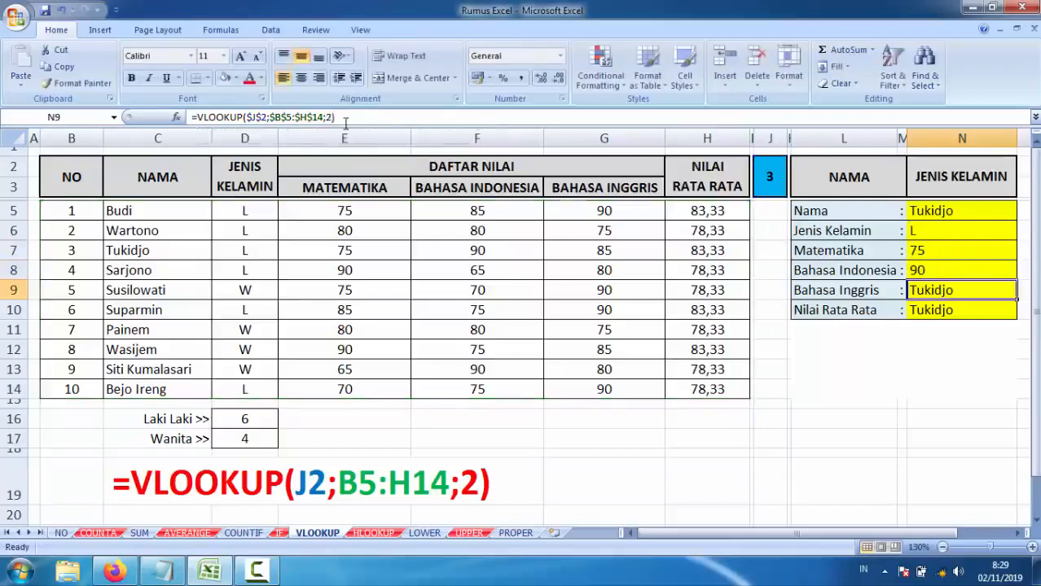
Step: Set the VLOOKUP column index to 6 for Bahasa Inggris in N9 and to 7 for Nilai Rata Rata in N10
{"action": "left_click", "coordinate": [331, 117]}
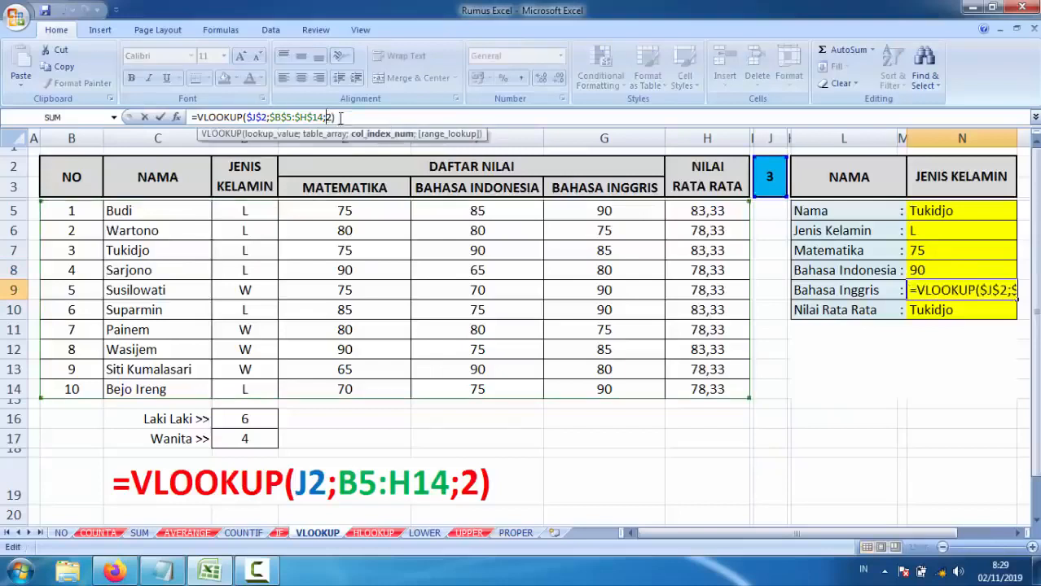
{"action": "key", "text": "BackSpace"}
{"action": "type", "text": "6"}
{"action": "key", "text": "Return"}
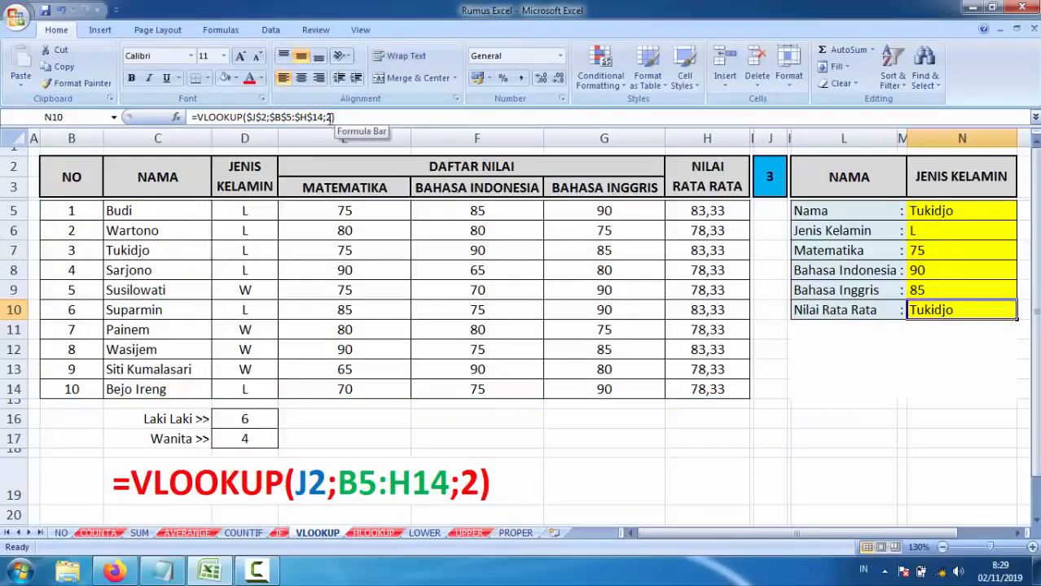
{"action": "left_click", "coordinate": [332, 116]}
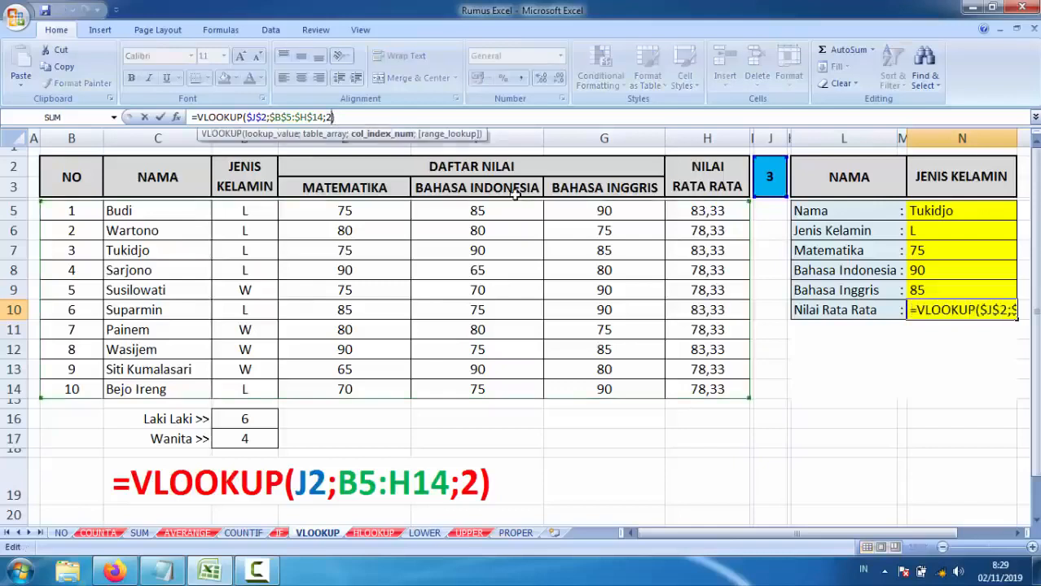
{"action": "key", "text": "BackSpace"}
{"action": "type", "text": "7"}
{"action": "key", "text": "Return"}
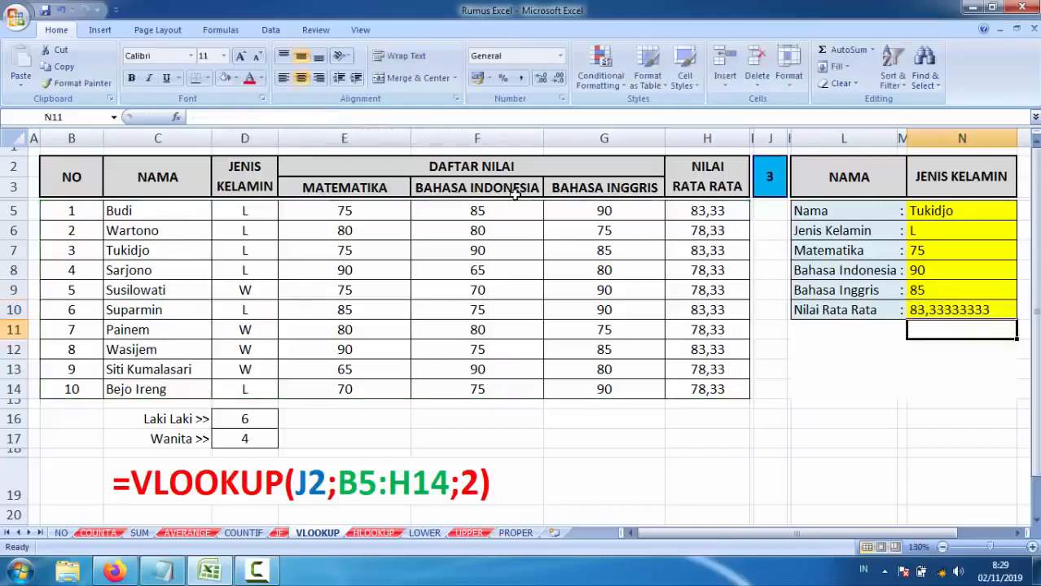
Step: Test the VLOOKUP results by setting the lookup number in J2 to 4 and to 10
{"action": "left_click", "coordinate": [961, 307]}
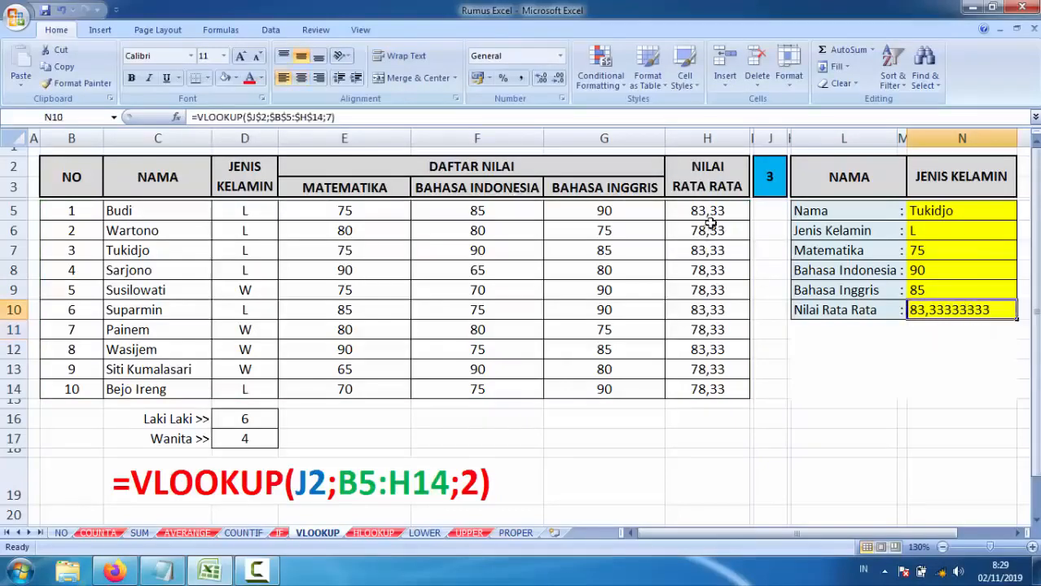
{"action": "left_click", "coordinate": [770, 179]}
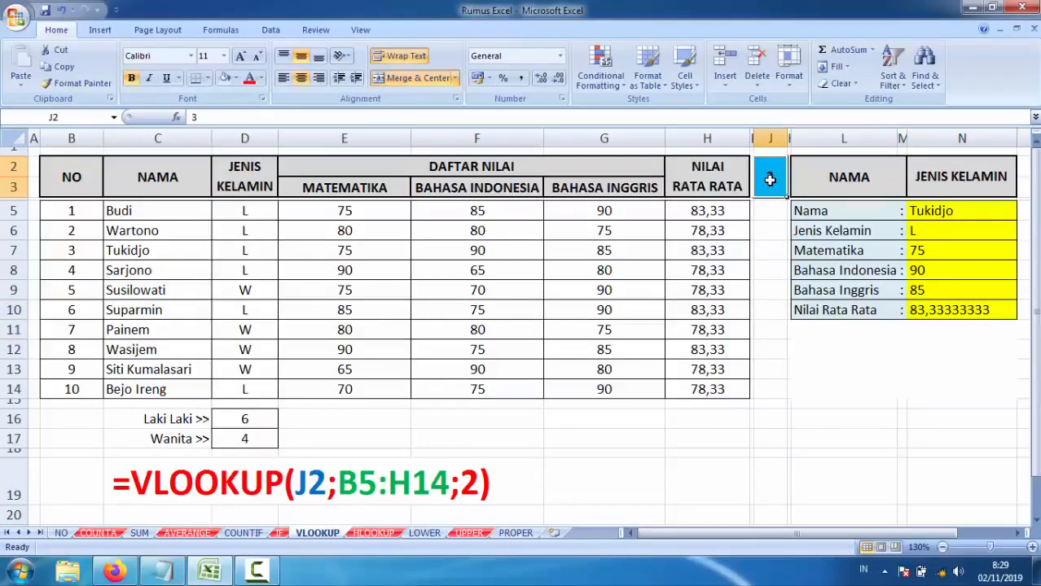
{"action": "type", "text": "4"}
{"action": "key", "text": "Return"}
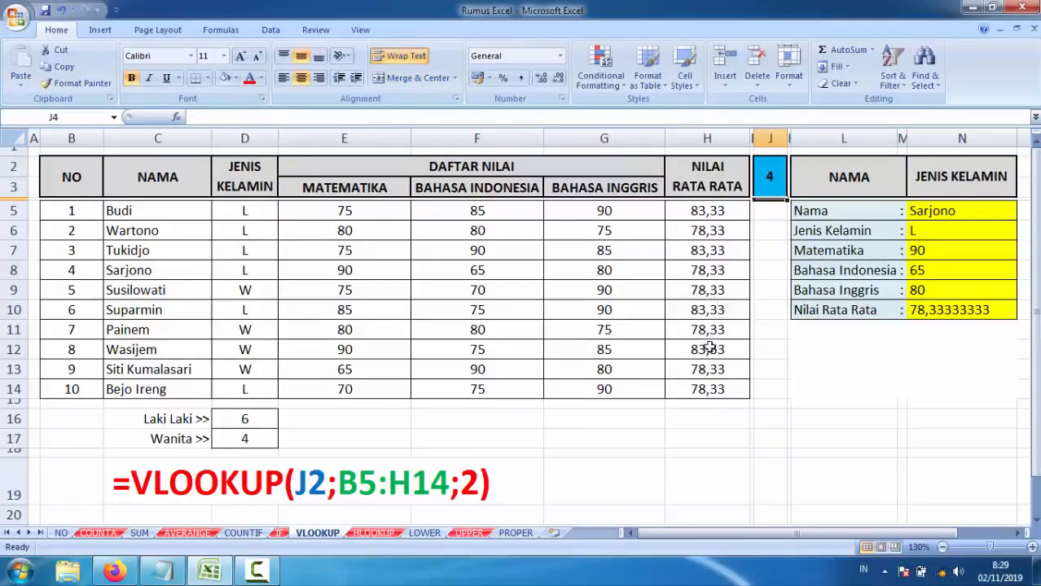
{"action": "left_click", "coordinate": [770, 176]}
{"action": "type", "text": "10"}
{"action": "key", "text": "Return"}
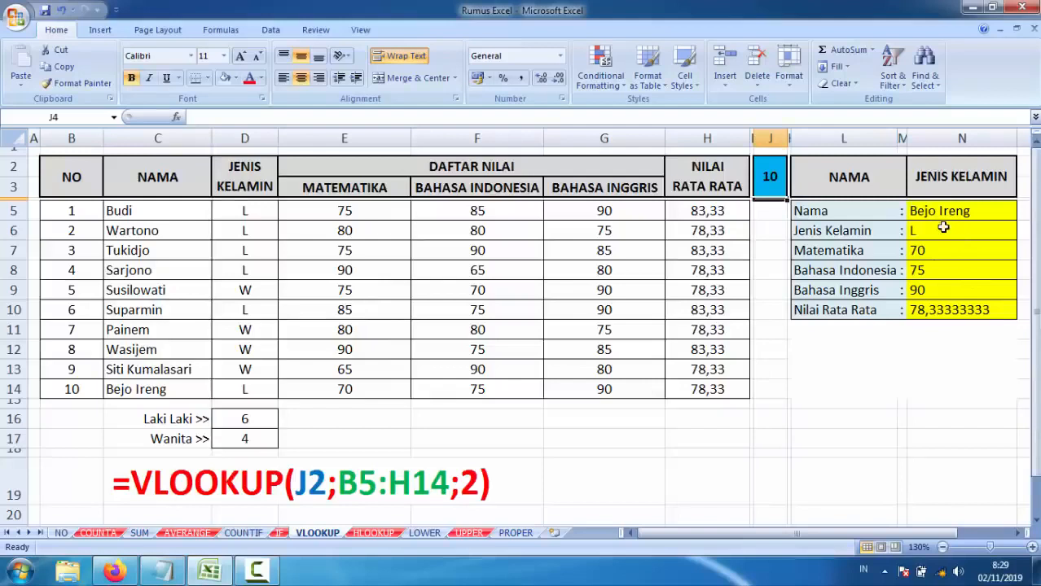
Step: Open the HLOOKUP sheet and examine the Potongan Pajak rates in J5:L6 and the GOL codes in column B
{"action": "key", "text": "ctrl+Page_Down"}
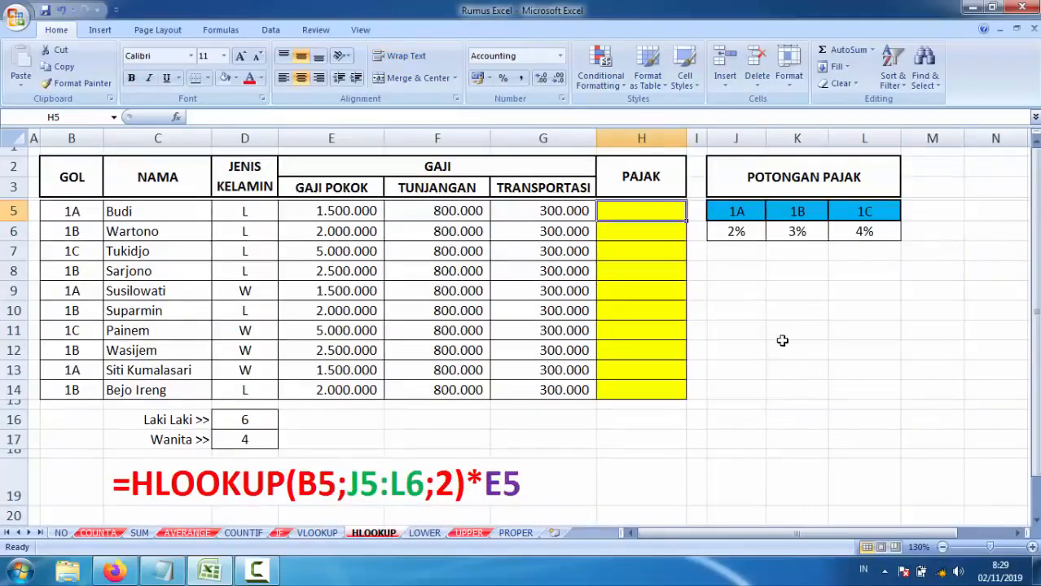
{"action": "left_click", "coordinate": [775, 318]}
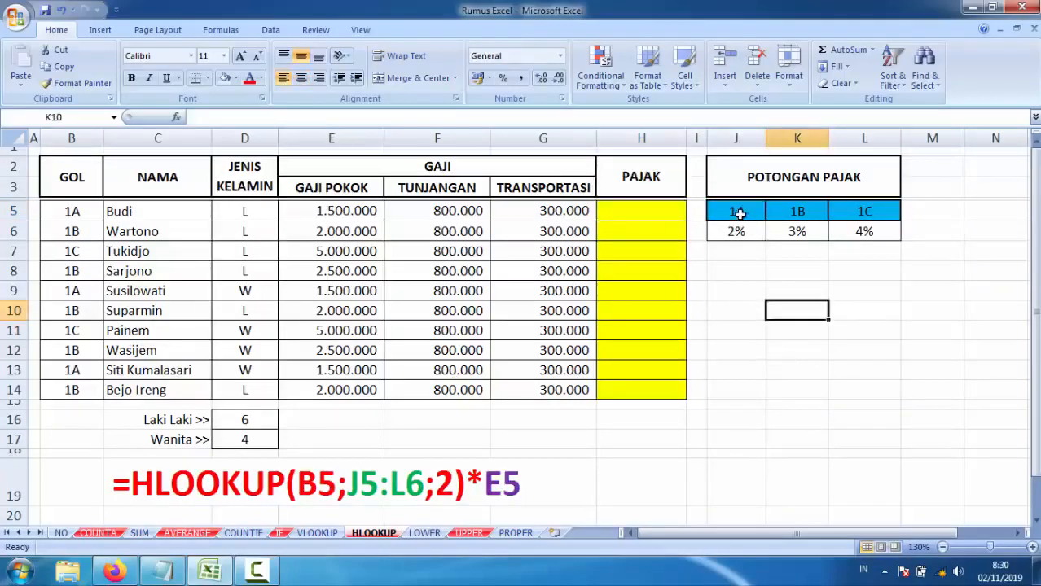
{"action": "left_click_drag", "start_coordinate": [740, 214], "coordinate": [755, 228]}
{"action": "left_click", "coordinate": [740, 232]}
{"action": "left_click", "coordinate": [756, 286]}
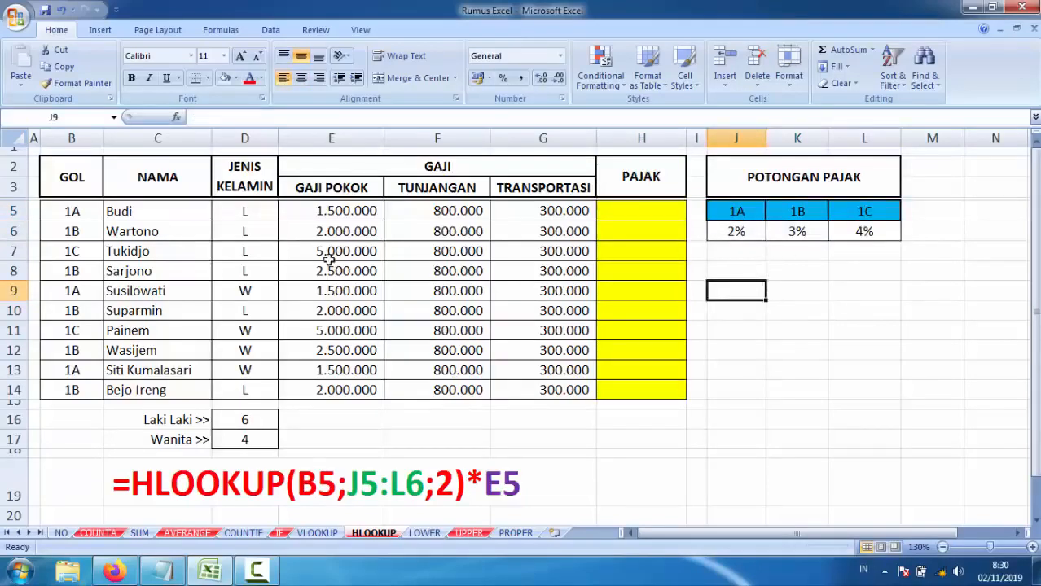
{"action": "left_click_drag", "start_coordinate": [72, 213], "coordinate": [73, 312]}
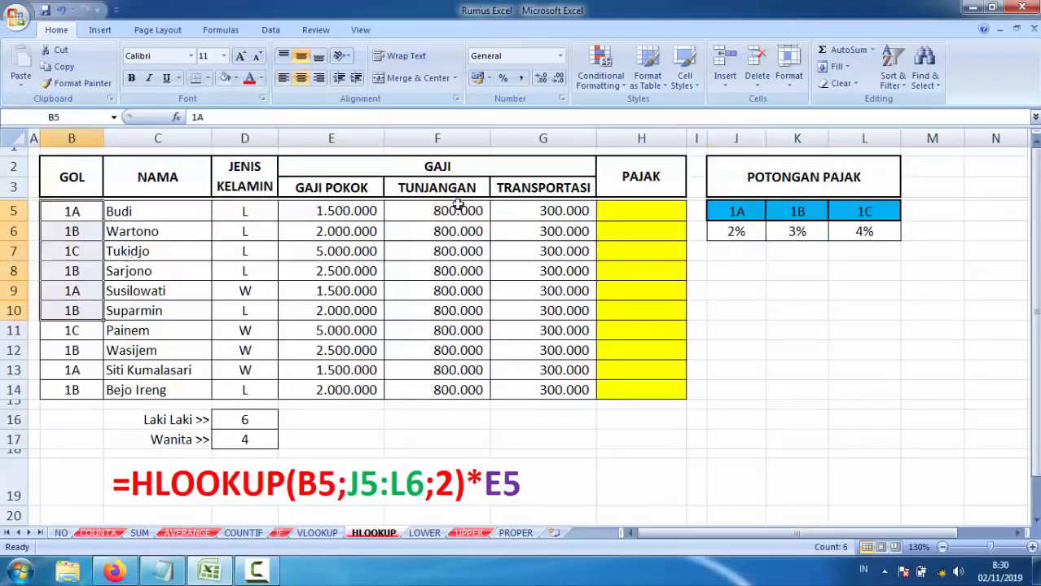
{"action": "left_click", "coordinate": [60, 214]}
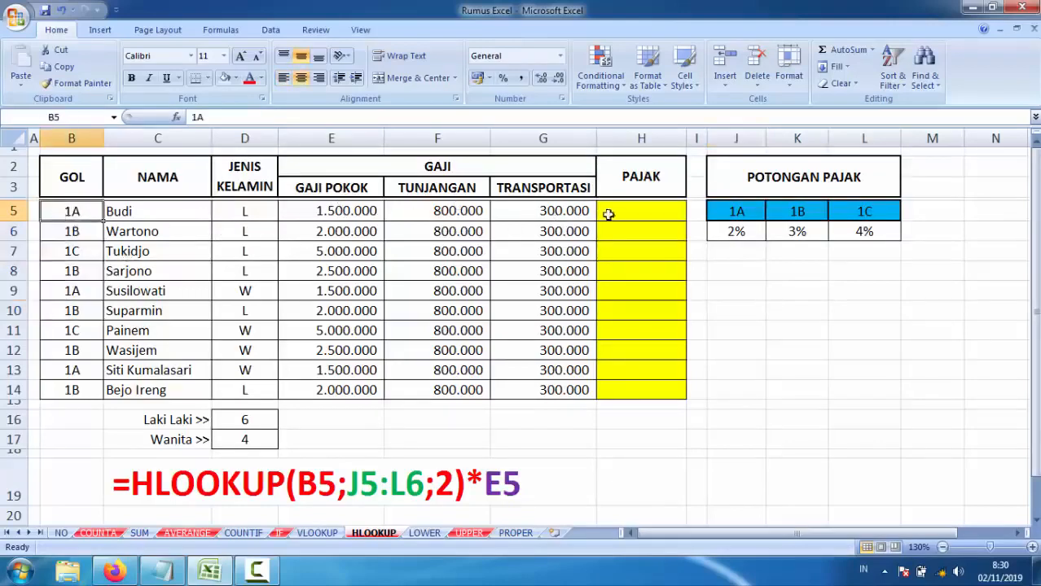
Step: Start an HLOOKUP formula in the first Pajak cell, H5, with B5 as the lookup value
{"action": "left_click", "coordinate": [629, 209]}
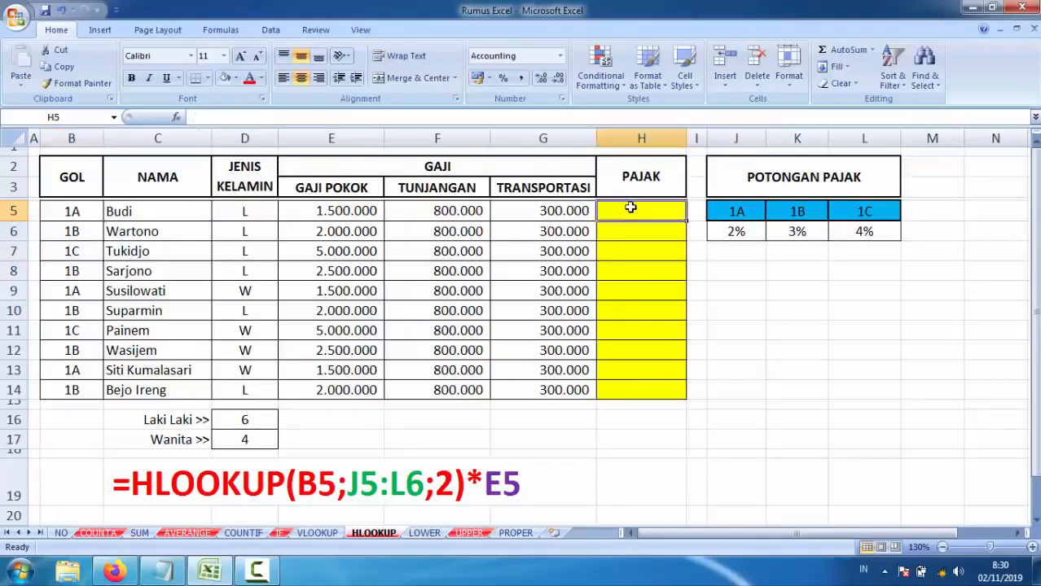
{"action": "type", "text": "="}
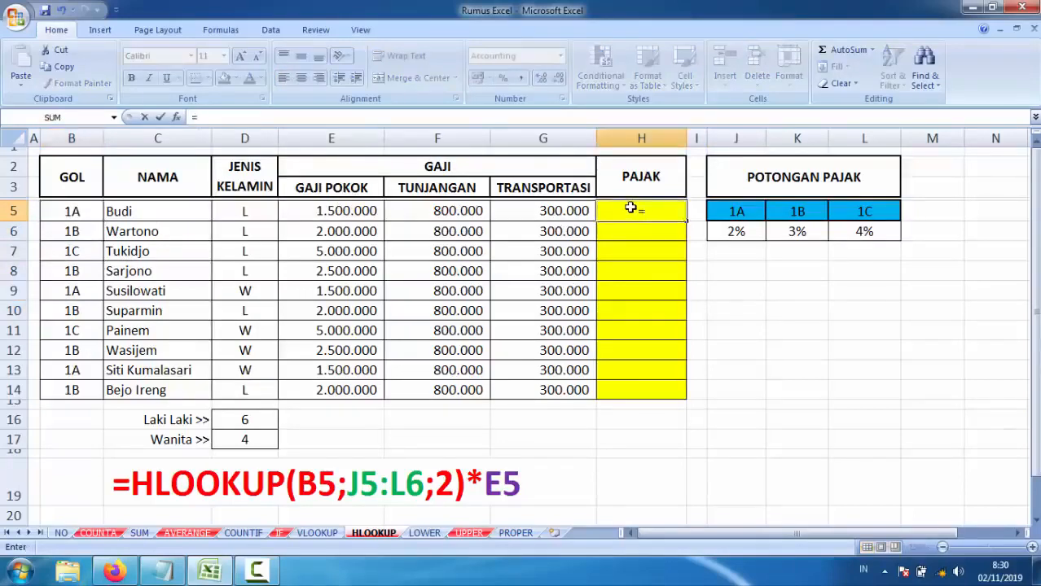
{"action": "type", "text": "hl"}
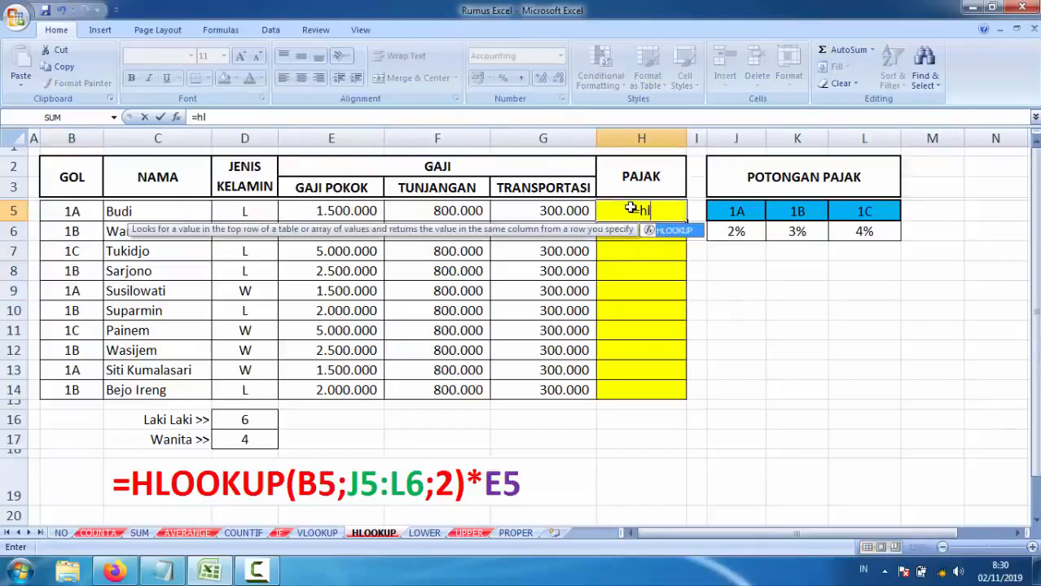
{"action": "double_click", "coordinate": [671, 231]}
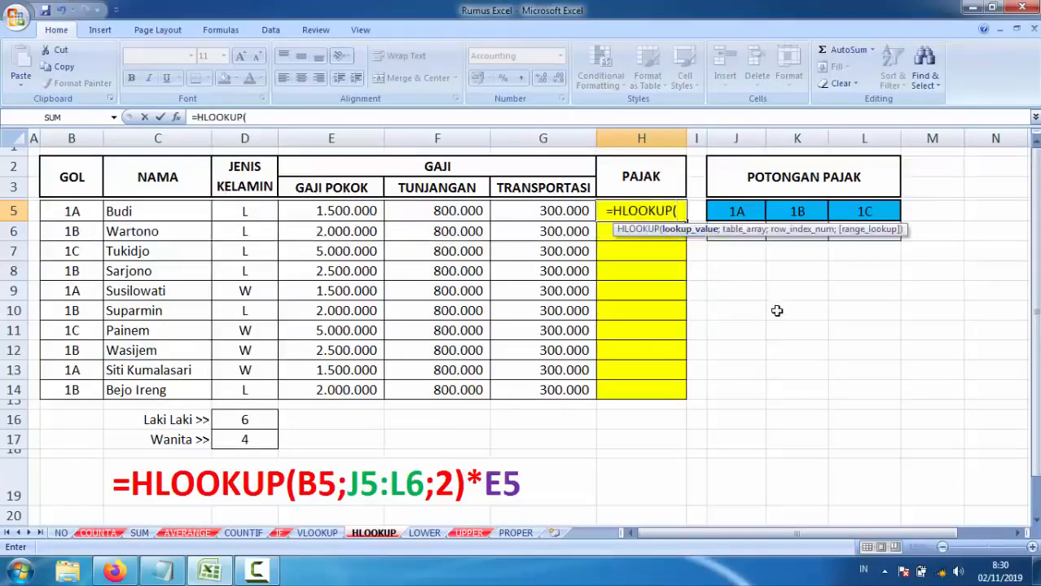
{"action": "left_click", "coordinate": [73, 211]}
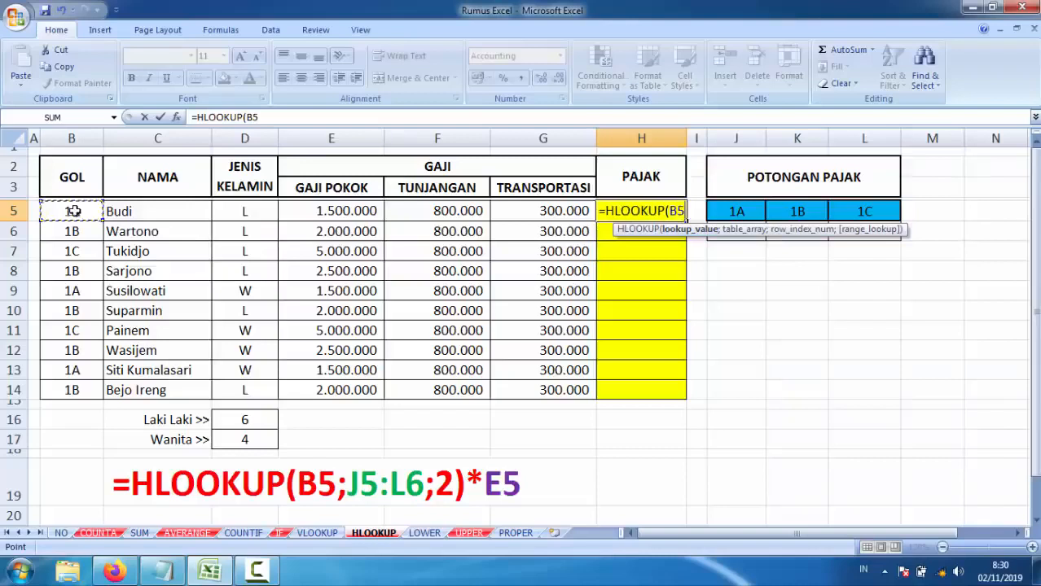
{"action": "type", "text": ";"}
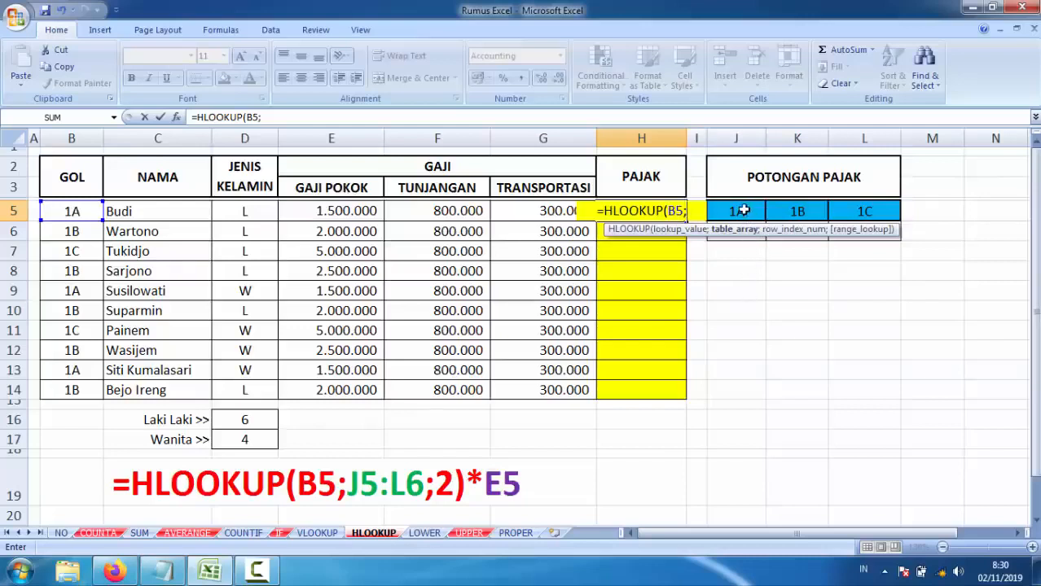
Step: Complete the H5 formula with table range J5:L6 and row index 2, multiplied by the Gaji Pokok in E5
{"action": "left_click_drag", "start_coordinate": [744, 211], "coordinate": [871, 229]}
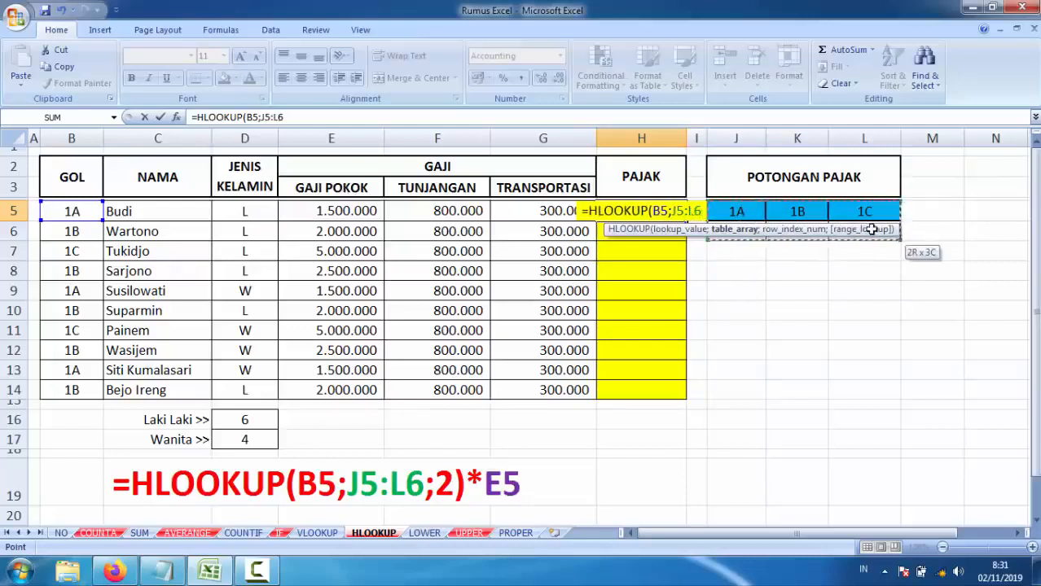
{"action": "left_click_drag", "start_coordinate": [798, 229], "coordinate": [812, 331]}
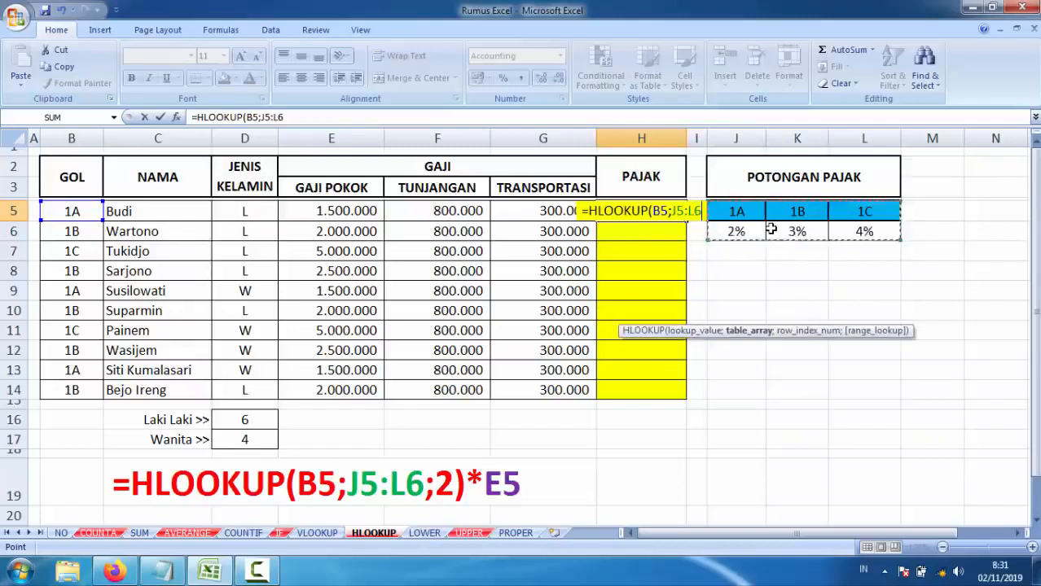
{"action": "type", "text": ";"}
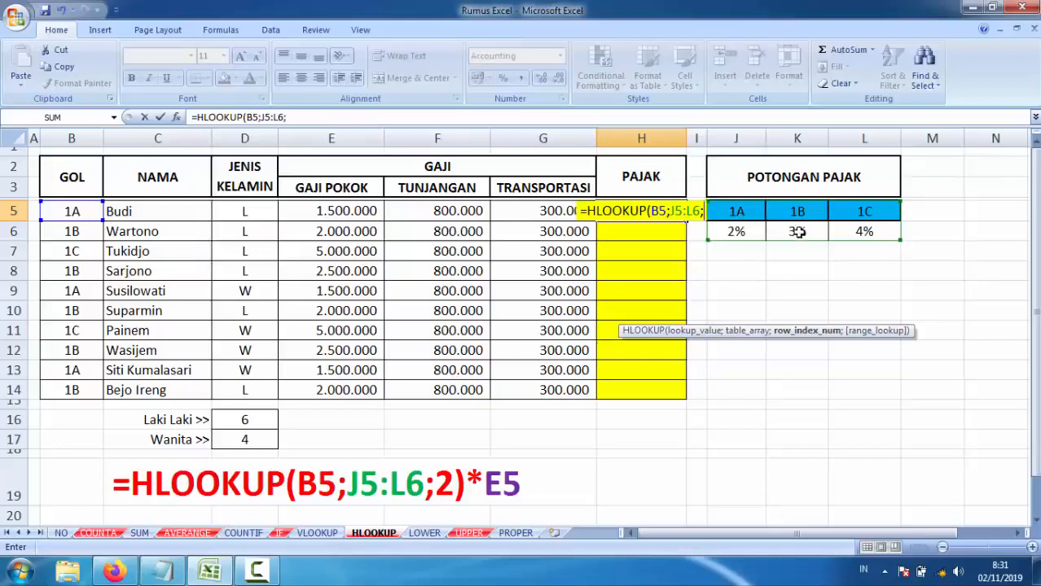
{"action": "type", "text": "2)"}
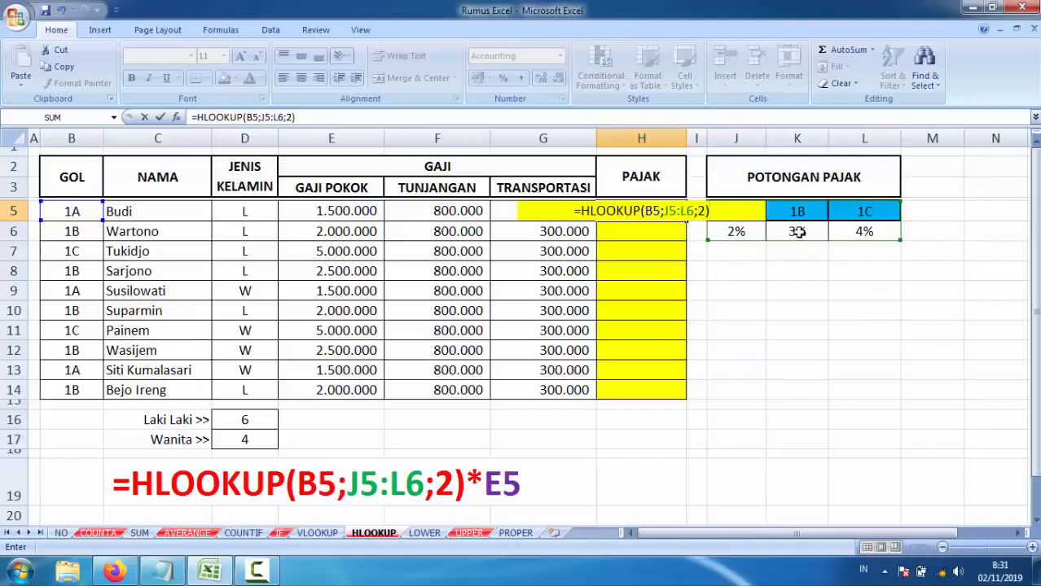
{"action": "type", "text": "*"}
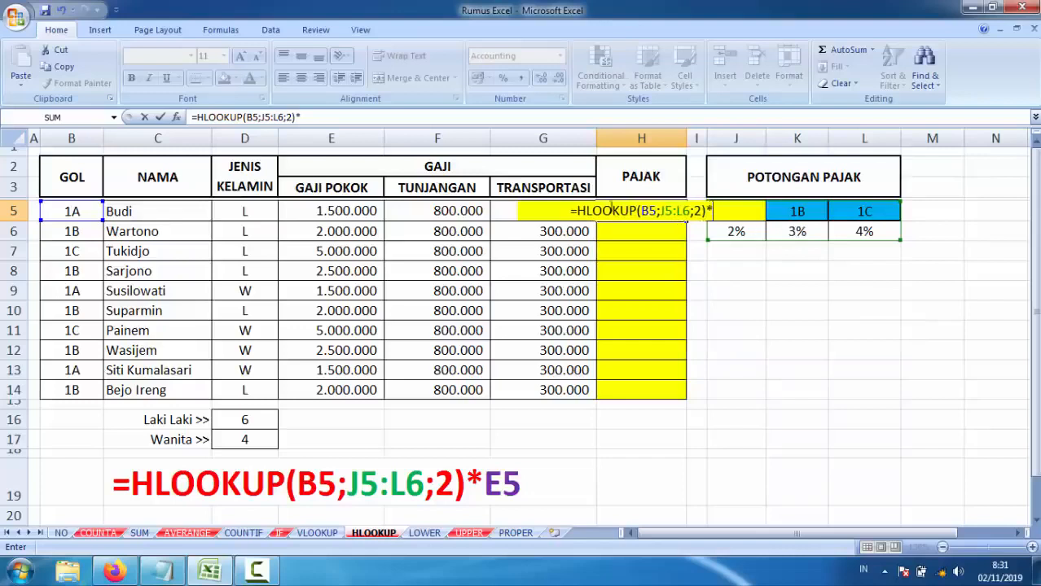
{"action": "left_click", "coordinate": [338, 211]}
{"action": "key", "text": "Return"}
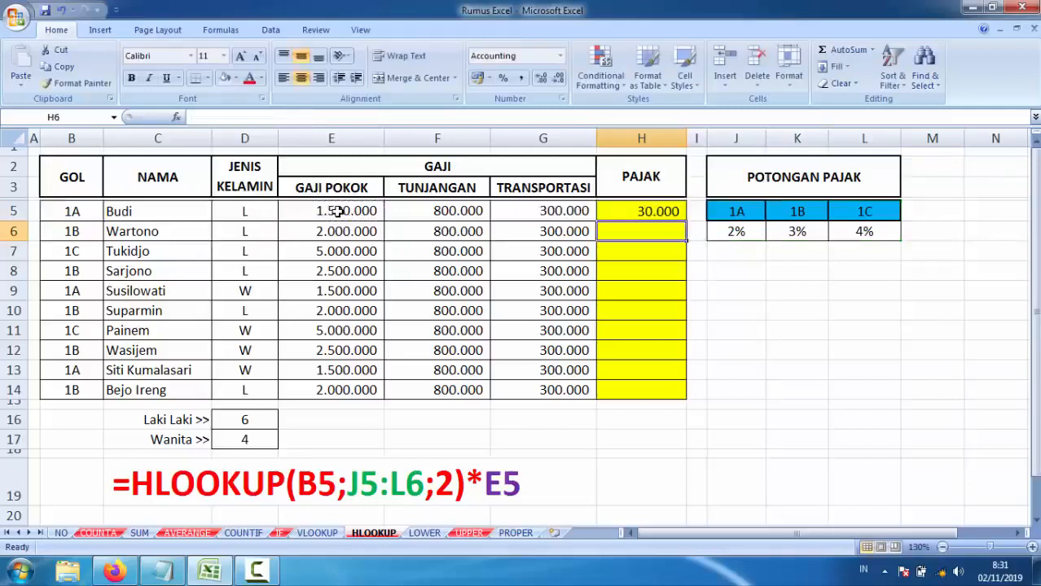
Step: Try copying the relative HLOOKUP formula from H5 down through H12, and clear the copies in H6:H12
{"action": "left_click", "coordinate": [626, 212]}
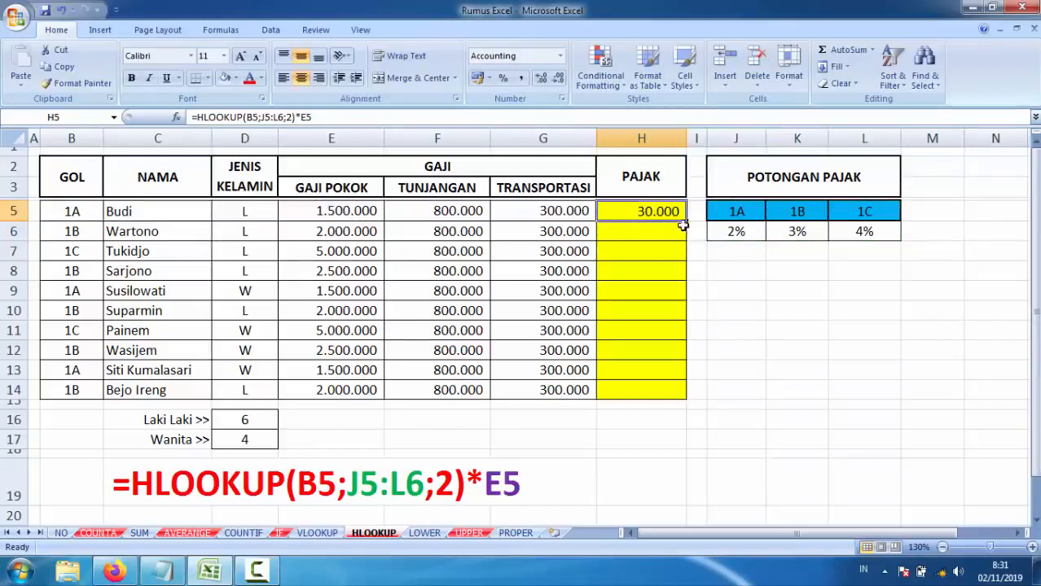
{"action": "left_click_drag", "start_coordinate": [686, 220], "coordinate": [694, 357]}
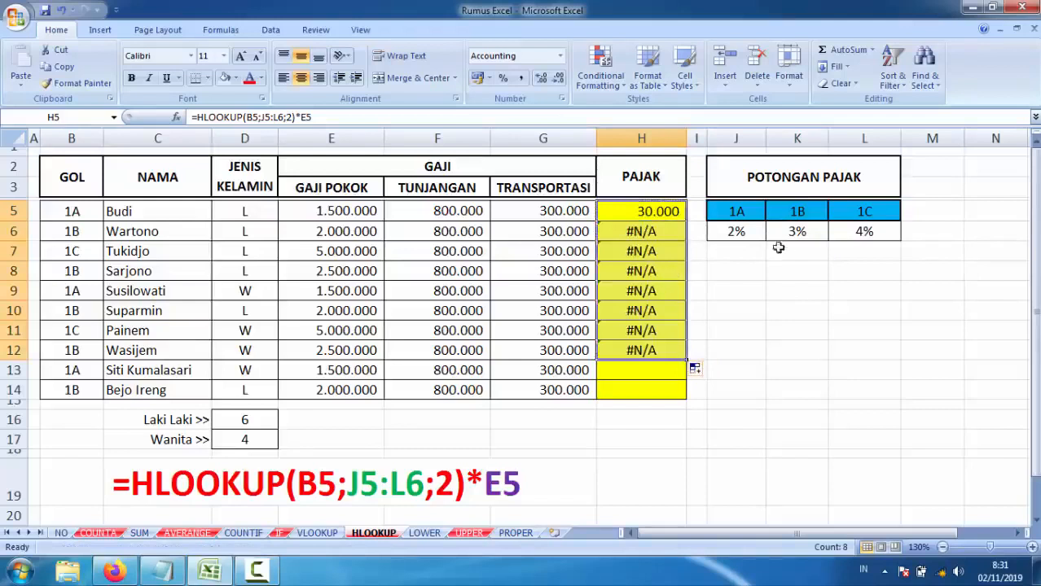
{"action": "left_click_drag", "start_coordinate": [653, 232], "coordinate": [651, 349]}
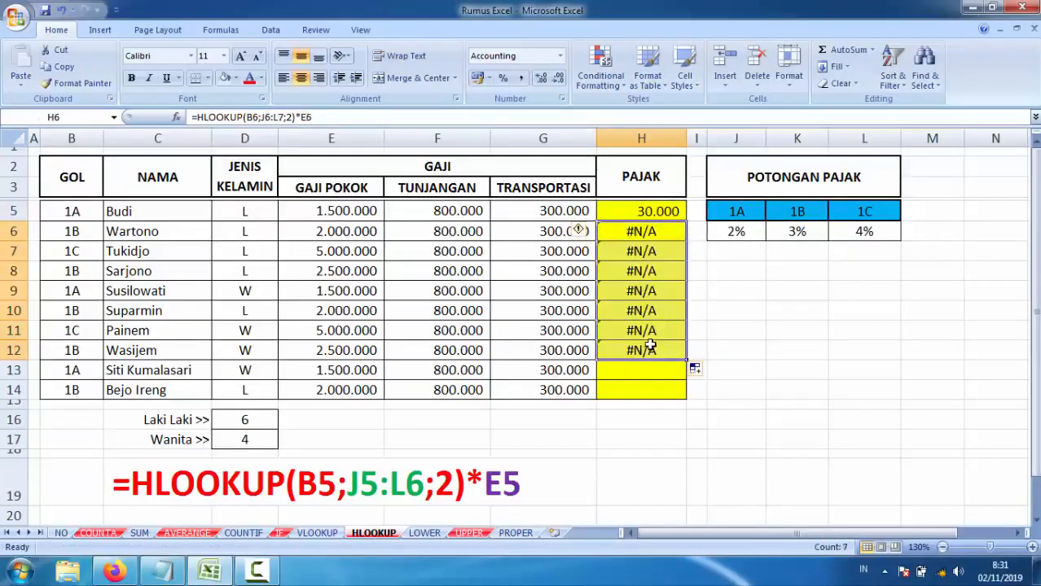
{"action": "key", "text": "Delete"}
Step: Make the HLOOKUP table range in H5 absolute as $J$5:$L$6
{"action": "left_click", "coordinate": [634, 211]}
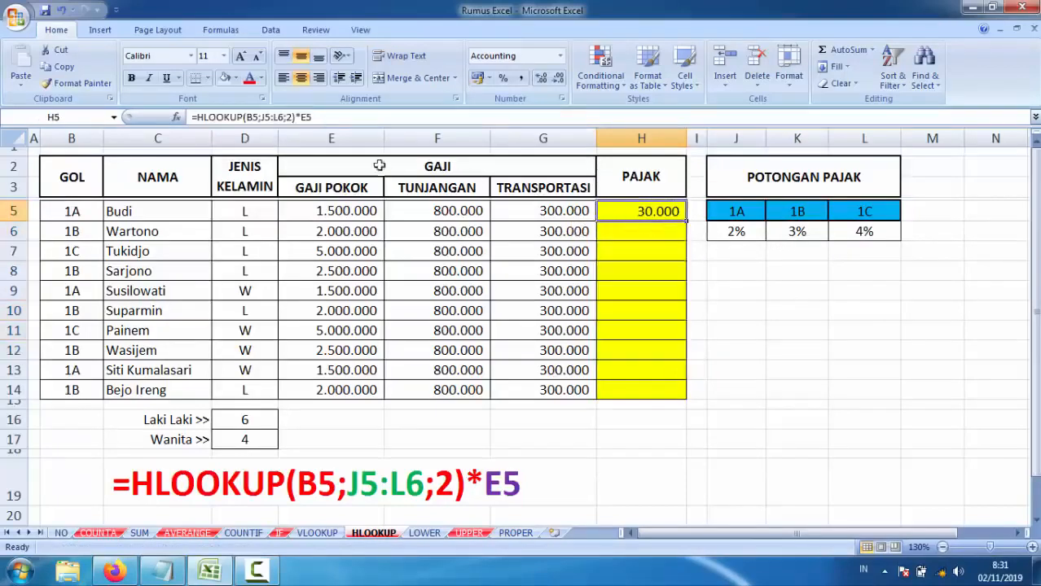
{"action": "left_click", "coordinate": [283, 118]}
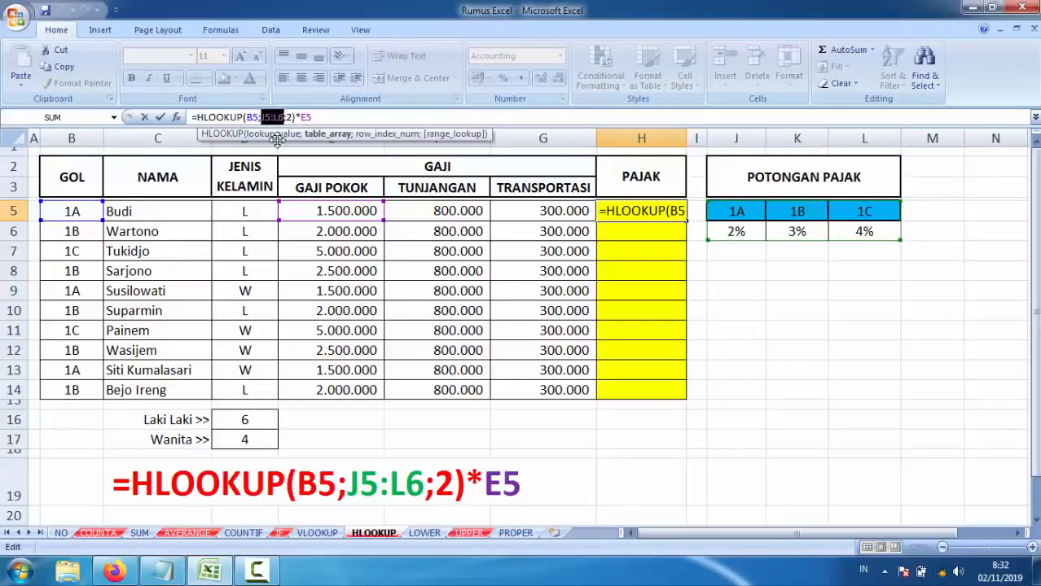
{"action": "key", "text": "F4"}
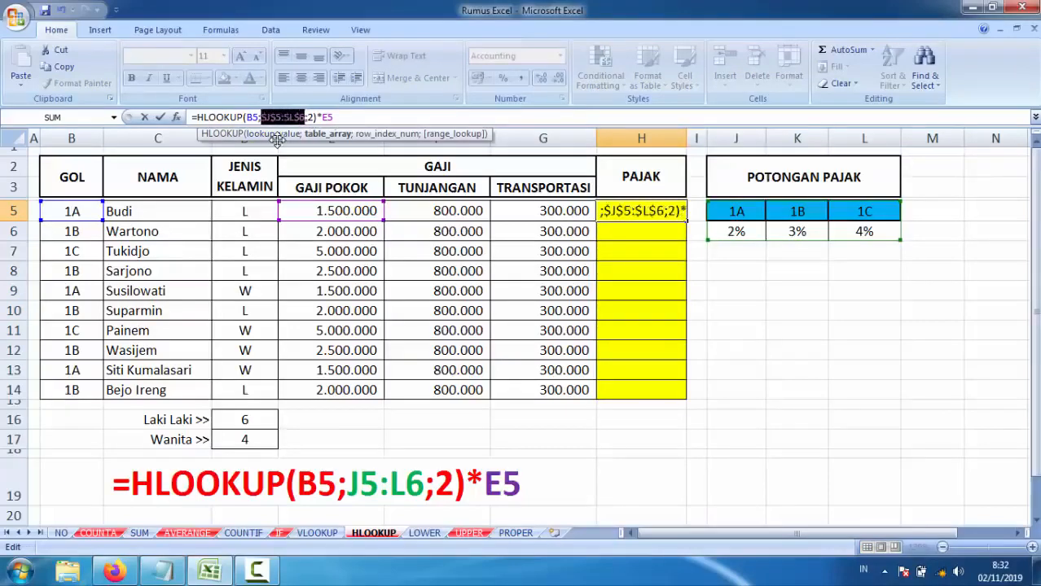
{"action": "key", "text": "Return"}
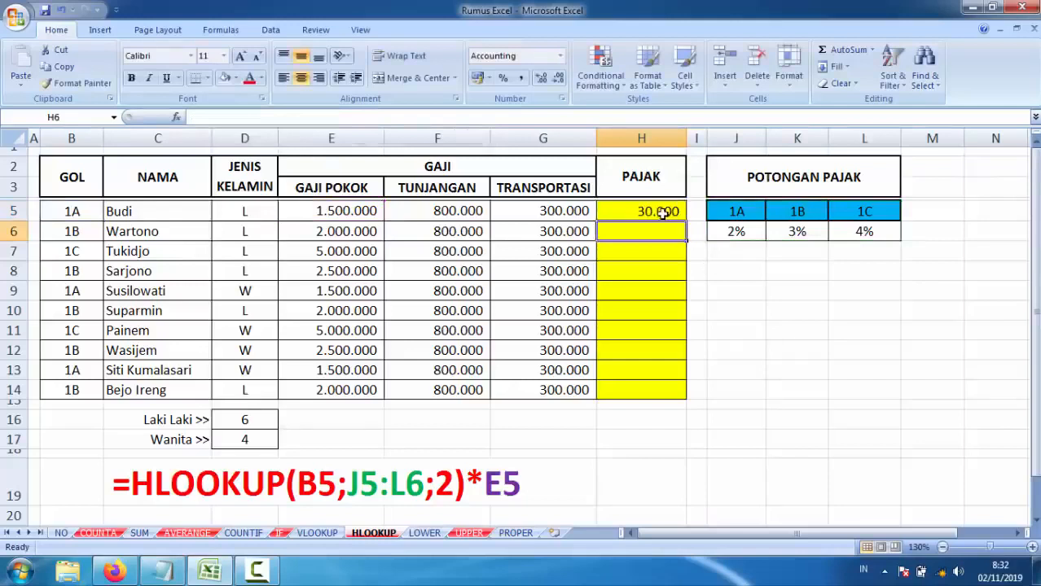
Step: Copy the absolute HLOOKUP formula from H5 down through H14, and check the copies in H11, H8 and H10
{"action": "left_click", "coordinate": [662, 212]}
{"action": "left_click_drag", "start_coordinate": [686, 221], "coordinate": [690, 399]}
{"action": "left_click", "coordinate": [642, 324]}
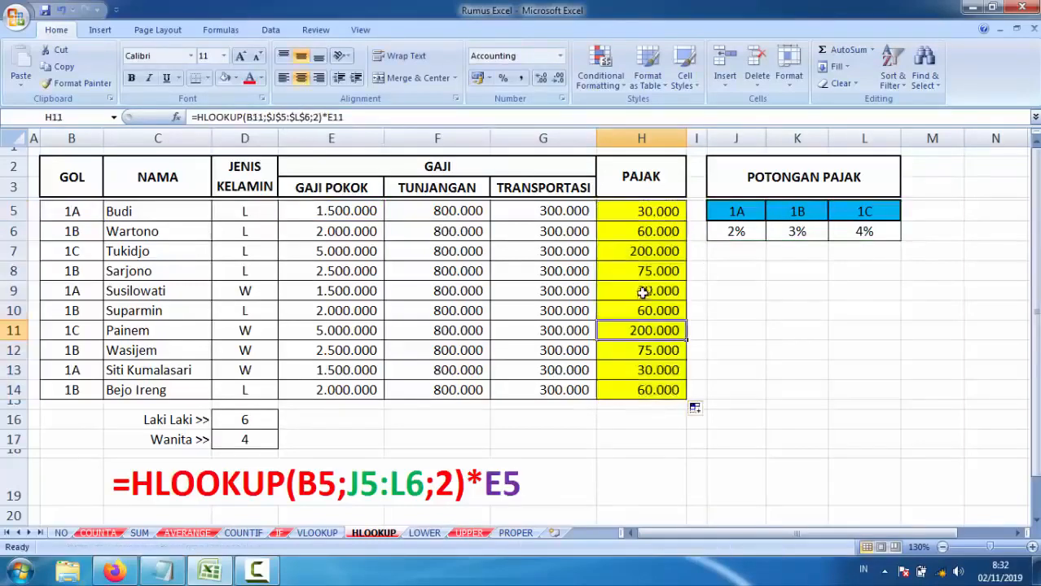
{"action": "left_click", "coordinate": [642, 269]}
{"action": "left_click", "coordinate": [640, 311]}
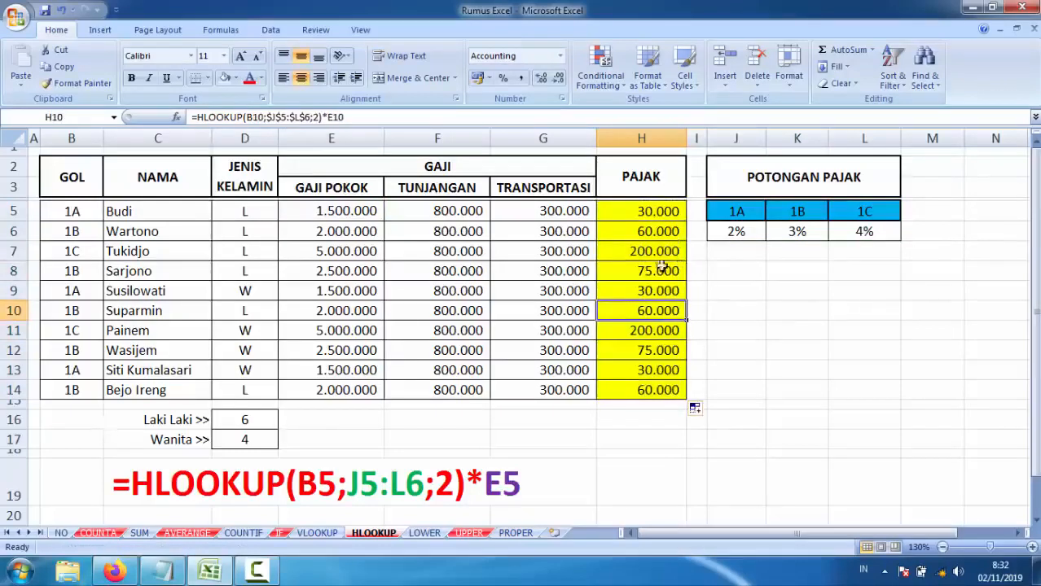
Step: On the LOWER sheet, enter =LOWER(B3) in the yellow cell B6 to convert the sentence to lowercase
{"action": "key", "text": "ctrl+Page_Down"}
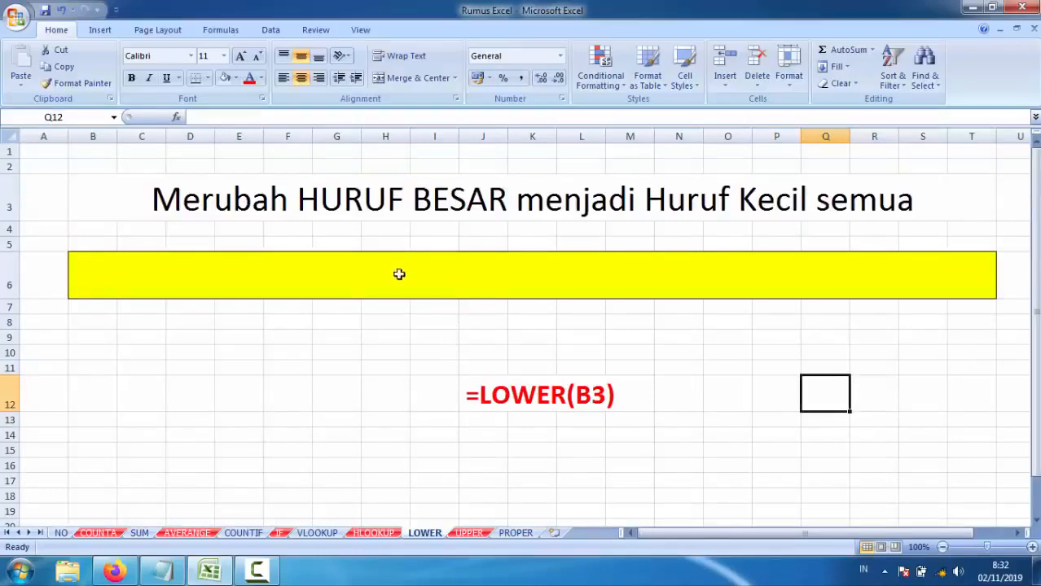
{"action": "left_click", "coordinate": [407, 201]}
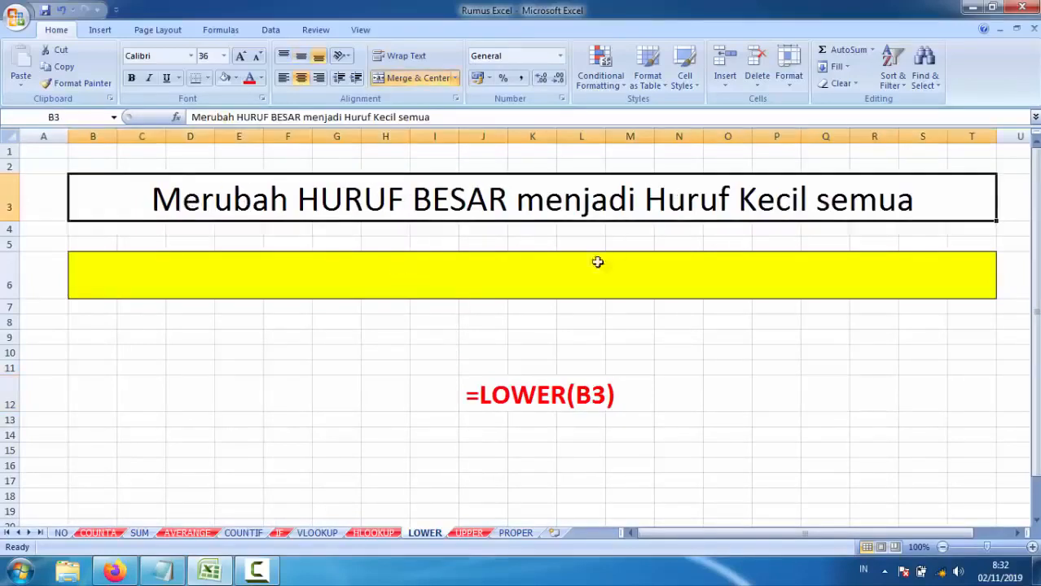
{"action": "left_click", "coordinate": [542, 271]}
{"action": "type", "text": "=low"}
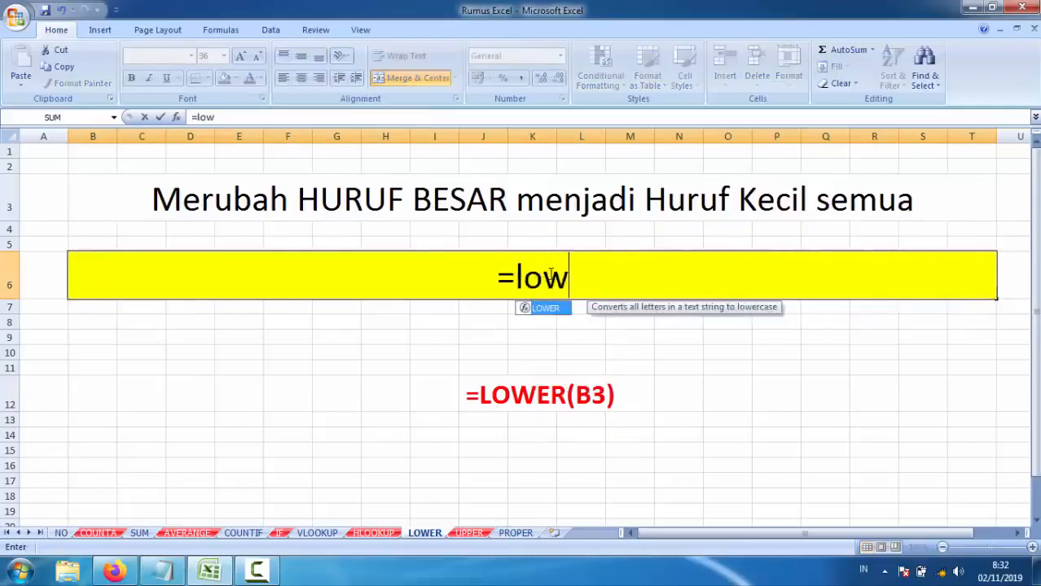
{"action": "double_click", "coordinate": [546, 309]}
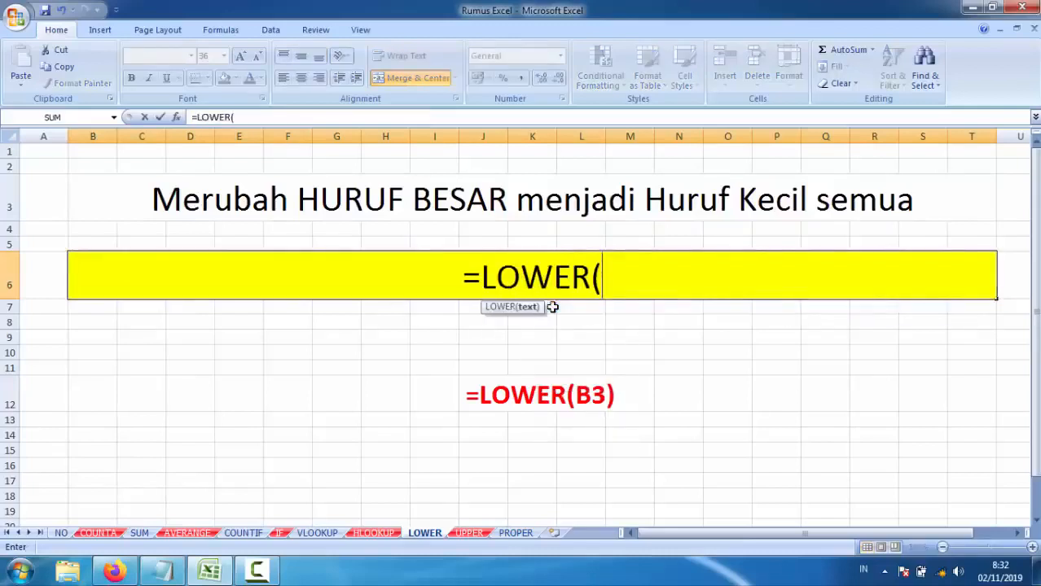
{"action": "left_click", "coordinate": [314, 204]}
{"action": "type", "text": ")"}
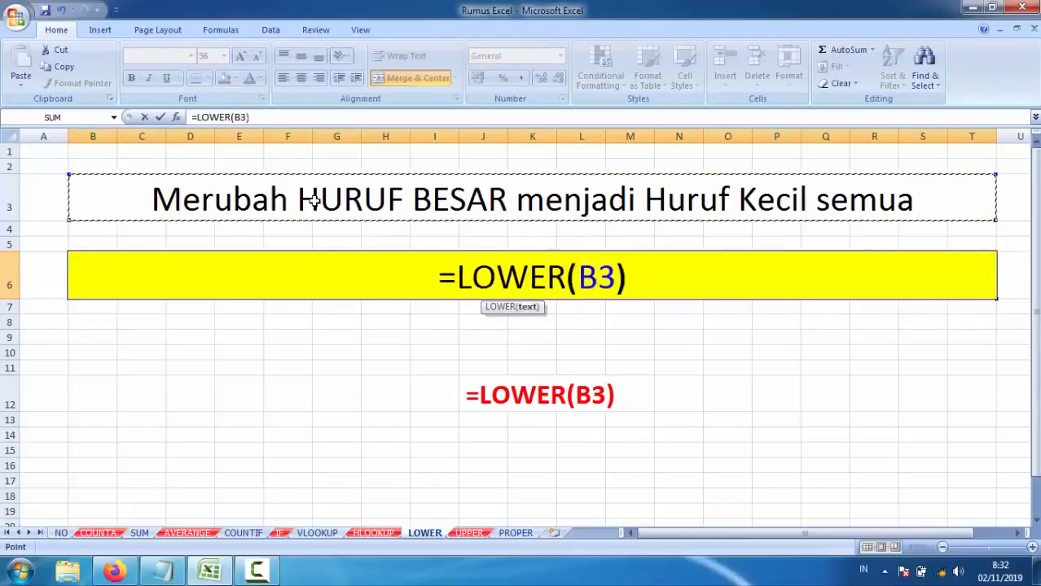
{"action": "key", "text": "Return"}
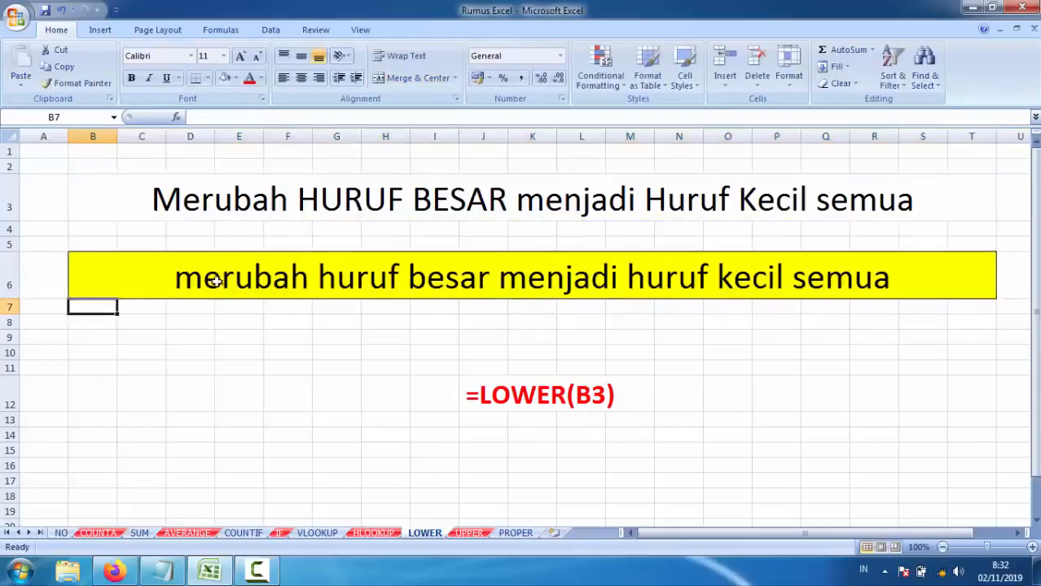
Step: On the UPPER sheet, enter =UPPER(B3) in the yellow cell B6 to convert the sentence to uppercase
{"action": "key", "text": "ctrl+Page_Down"}
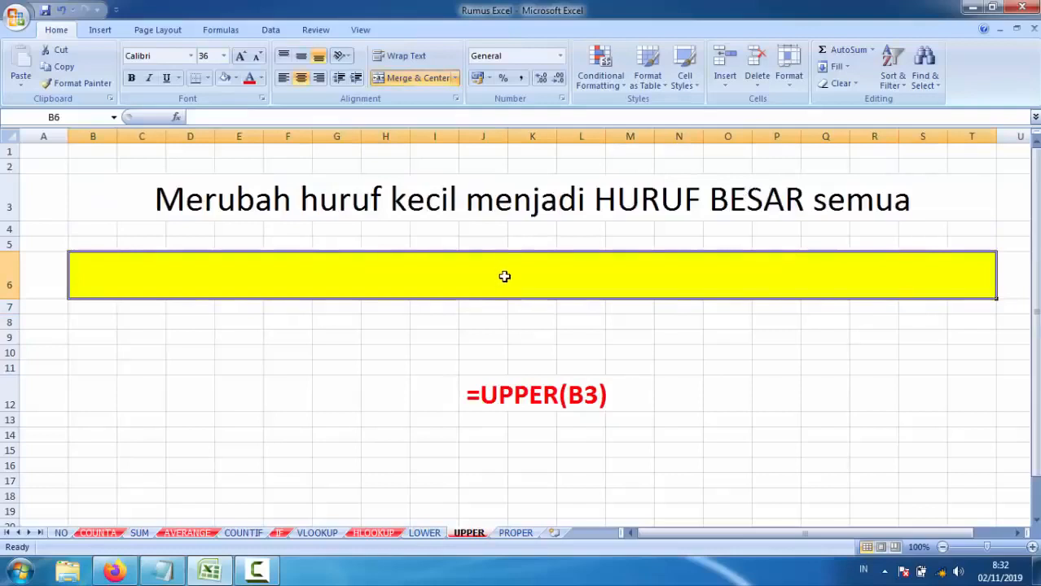
{"action": "left_click", "coordinate": [364, 197]}
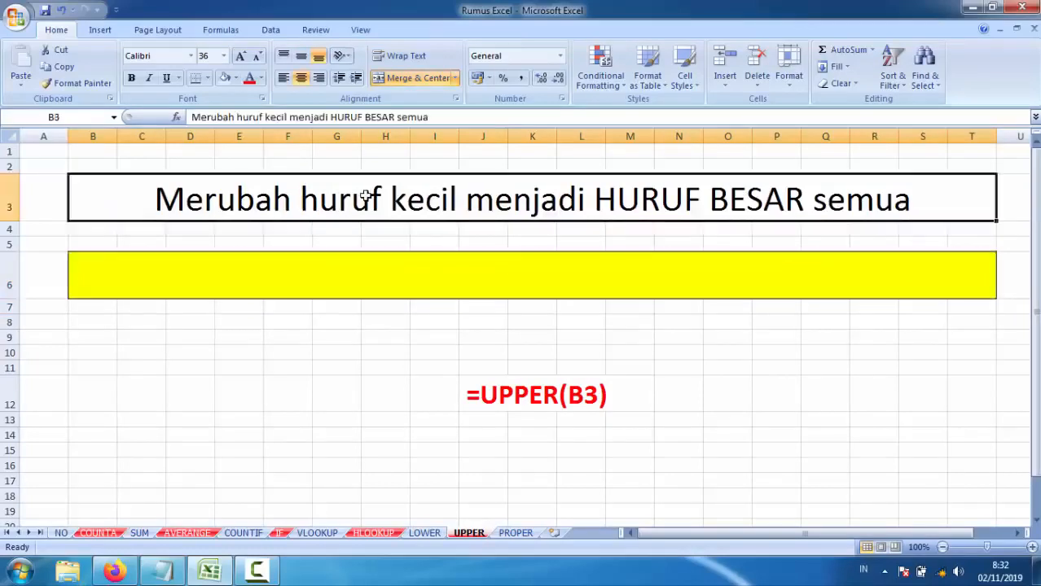
{"action": "left_click", "coordinate": [379, 279]}
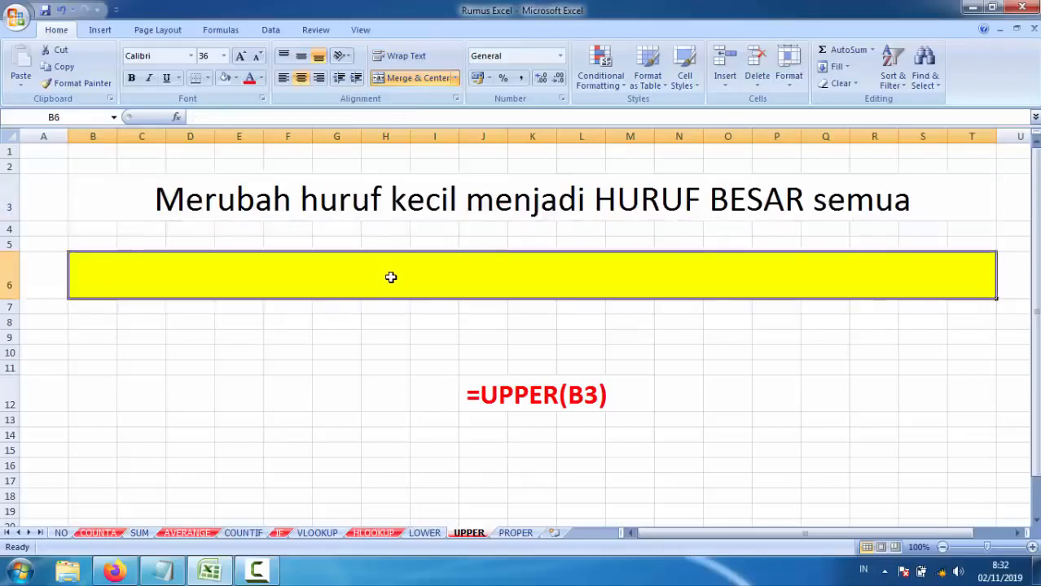
{"action": "type", "text": "=upp"}
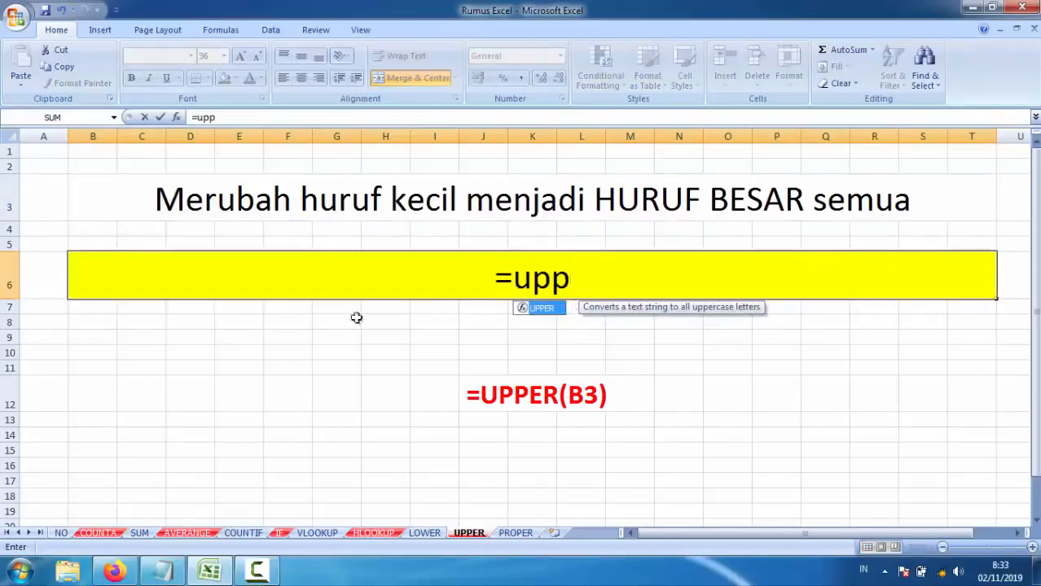
{"action": "double_click", "coordinate": [539, 308]}
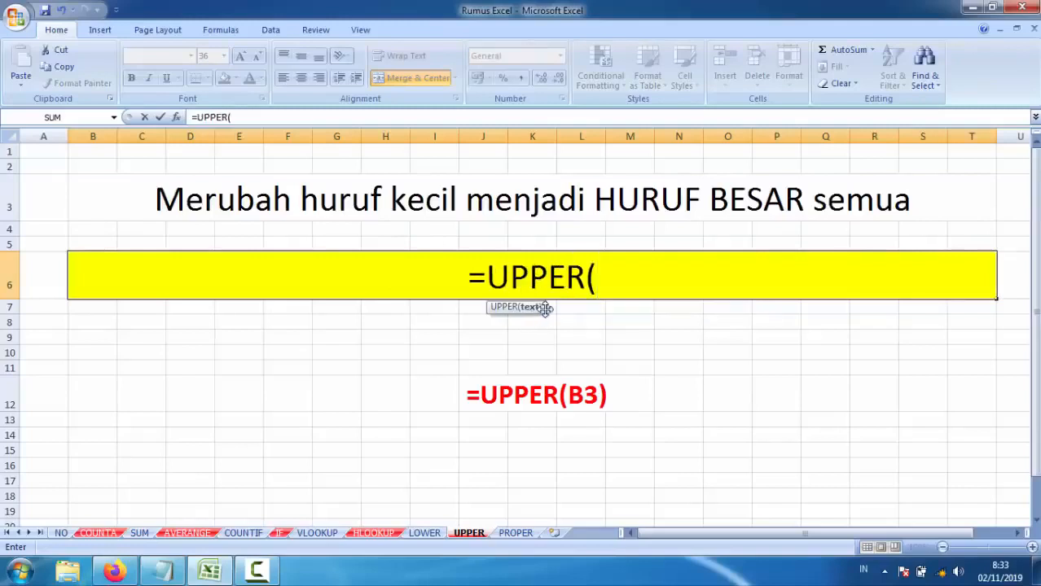
{"action": "left_click", "coordinate": [561, 215]}
{"action": "type", "text": ")"}
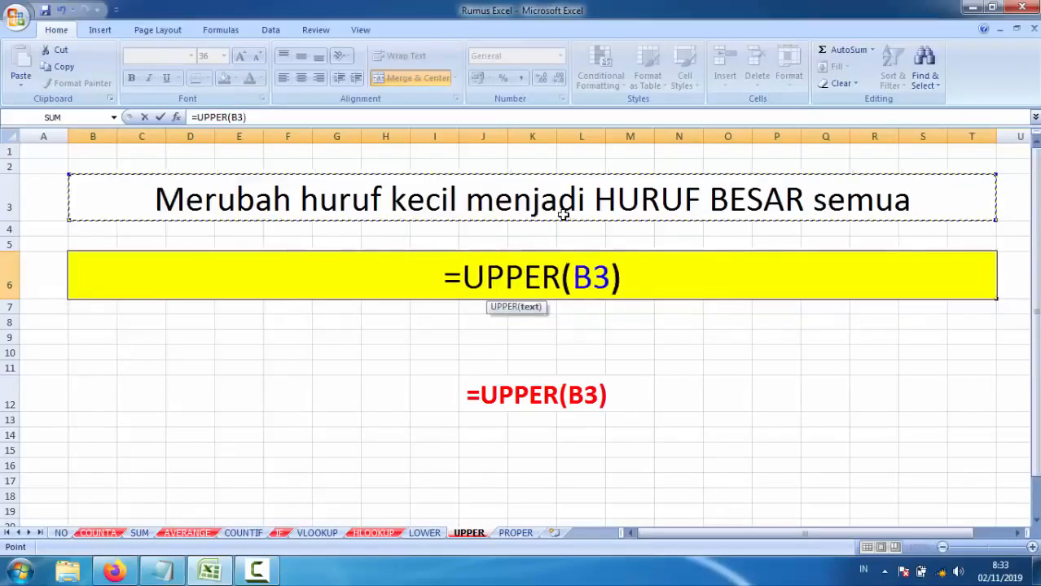
{"action": "key", "text": "Return"}
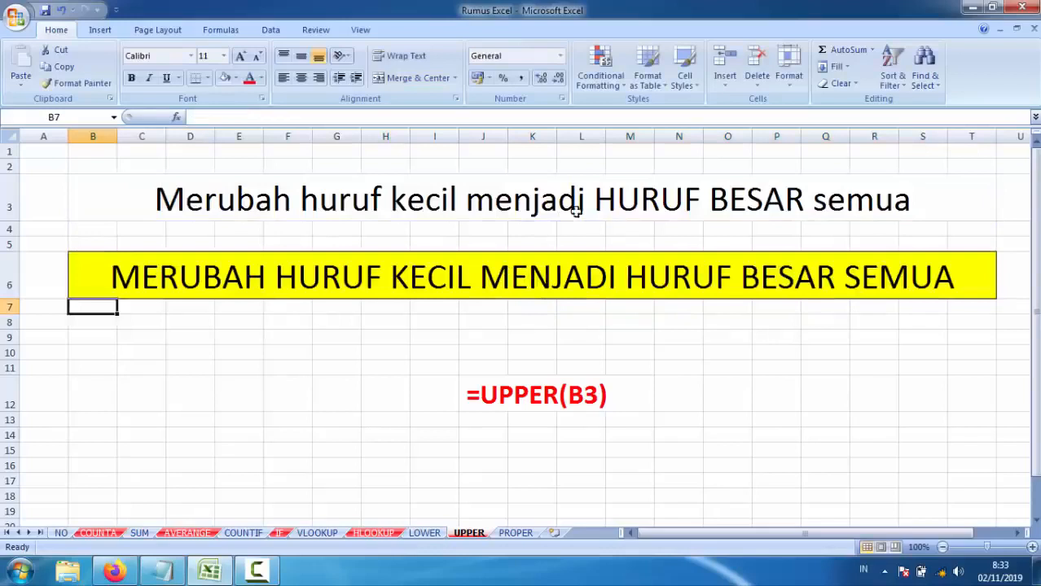
{"action": "left_click", "coordinate": [499, 275]}
Step: On the PROPER sheet, enter =PROPER(B3) in the yellow cell B6 to capitalize the first letter of each word
{"action": "key", "text": "ctrl+Page_Down"}
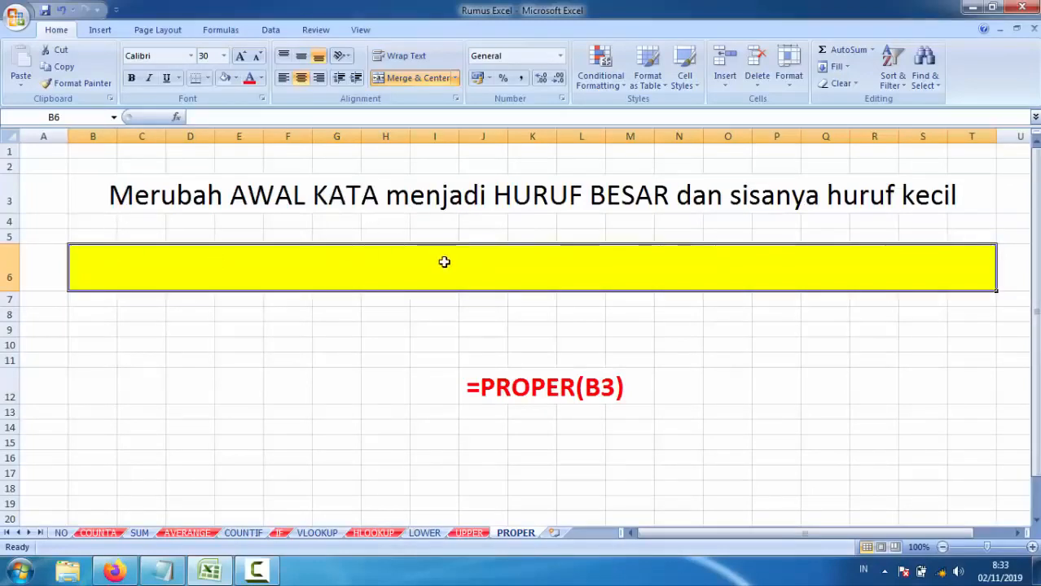
{"action": "type", "text": "=pro"}
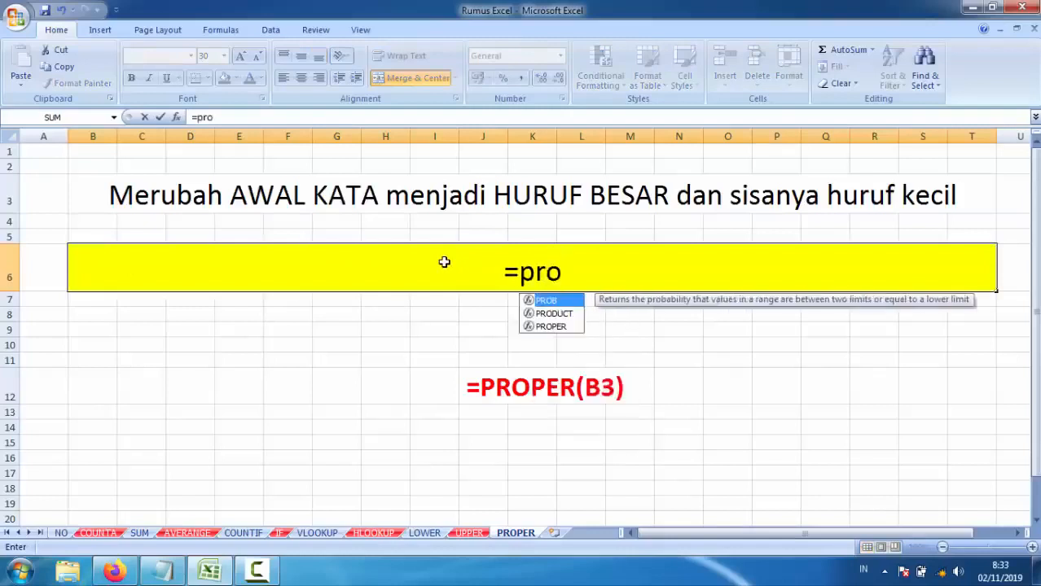
{"action": "double_click", "coordinate": [539, 328]}
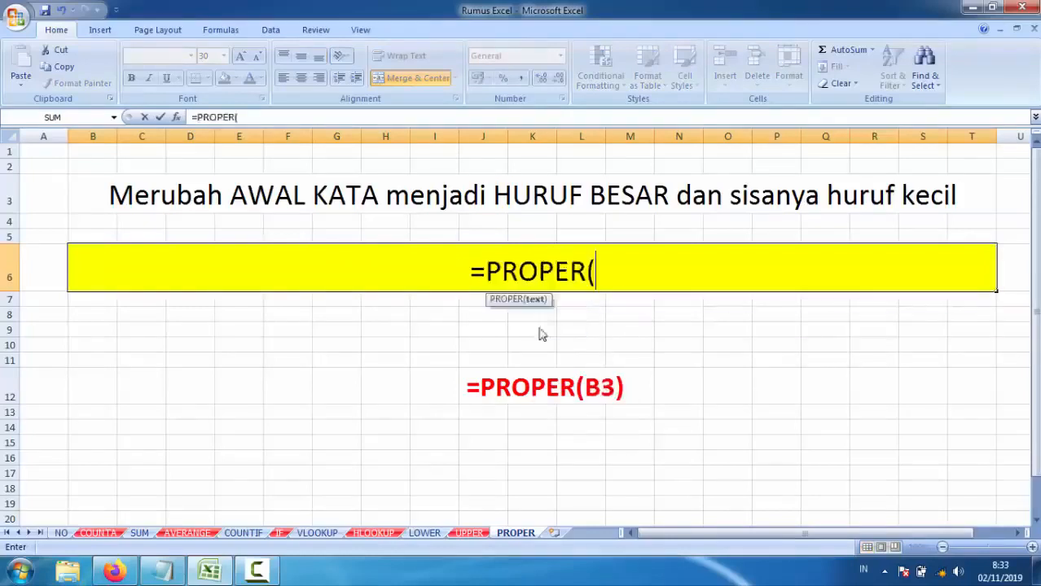
{"action": "left_click", "coordinate": [588, 199]}
{"action": "type", "text": ")"}
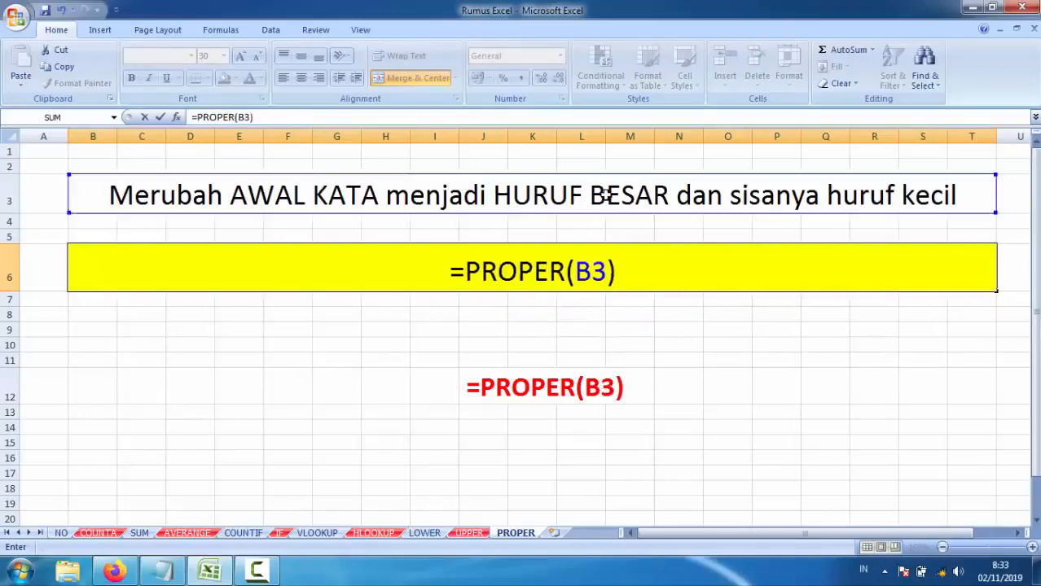
{"action": "key", "text": "Return"}
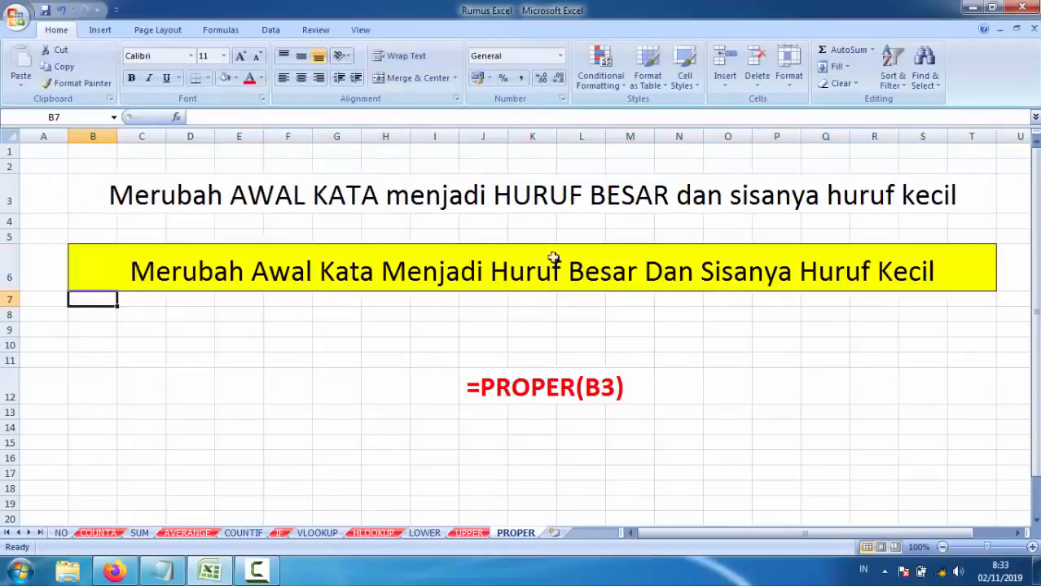
{"action": "left_click", "coordinate": [488, 272]}
{"action": "left_click", "coordinate": [461, 343]}
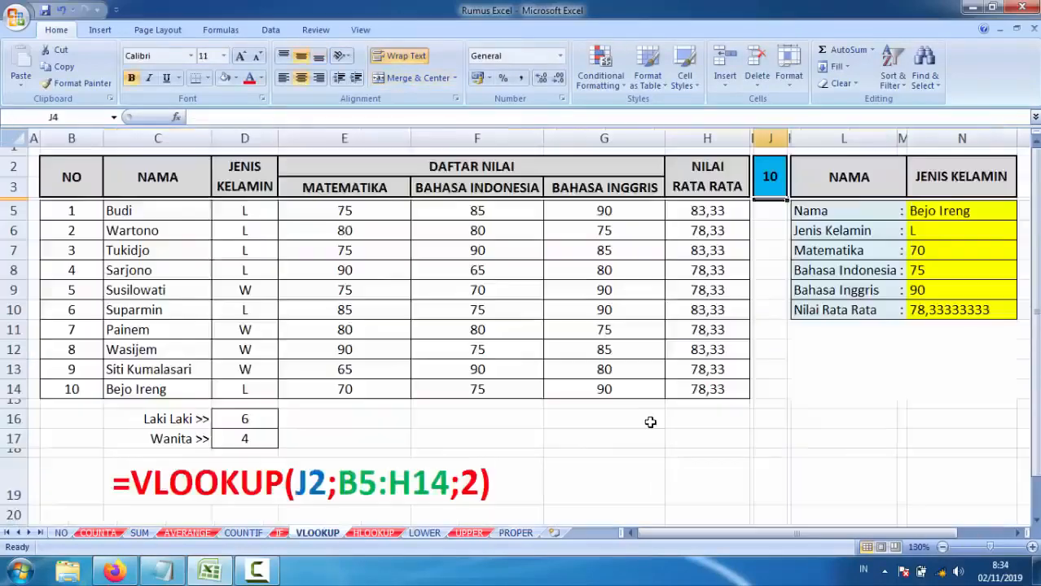